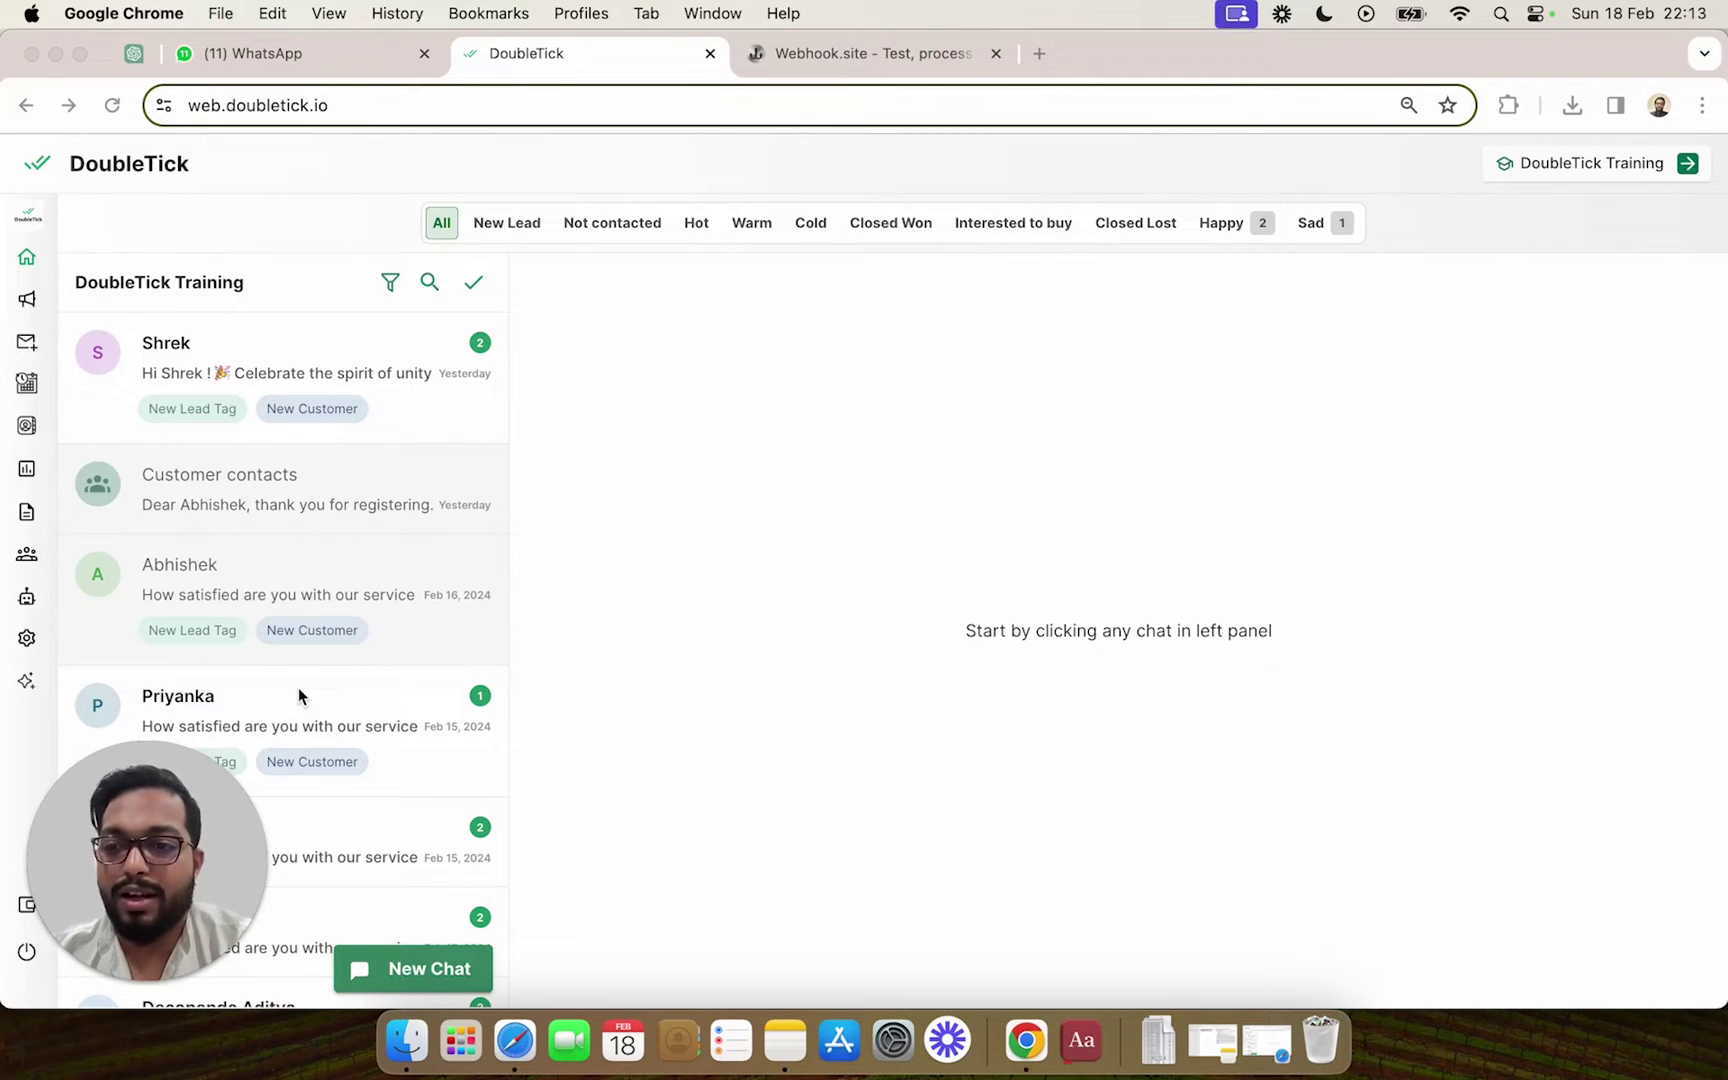
Step: Open the webhook settings and start creating a new webhook
{"action": "left_click", "coordinate": [28, 642]}
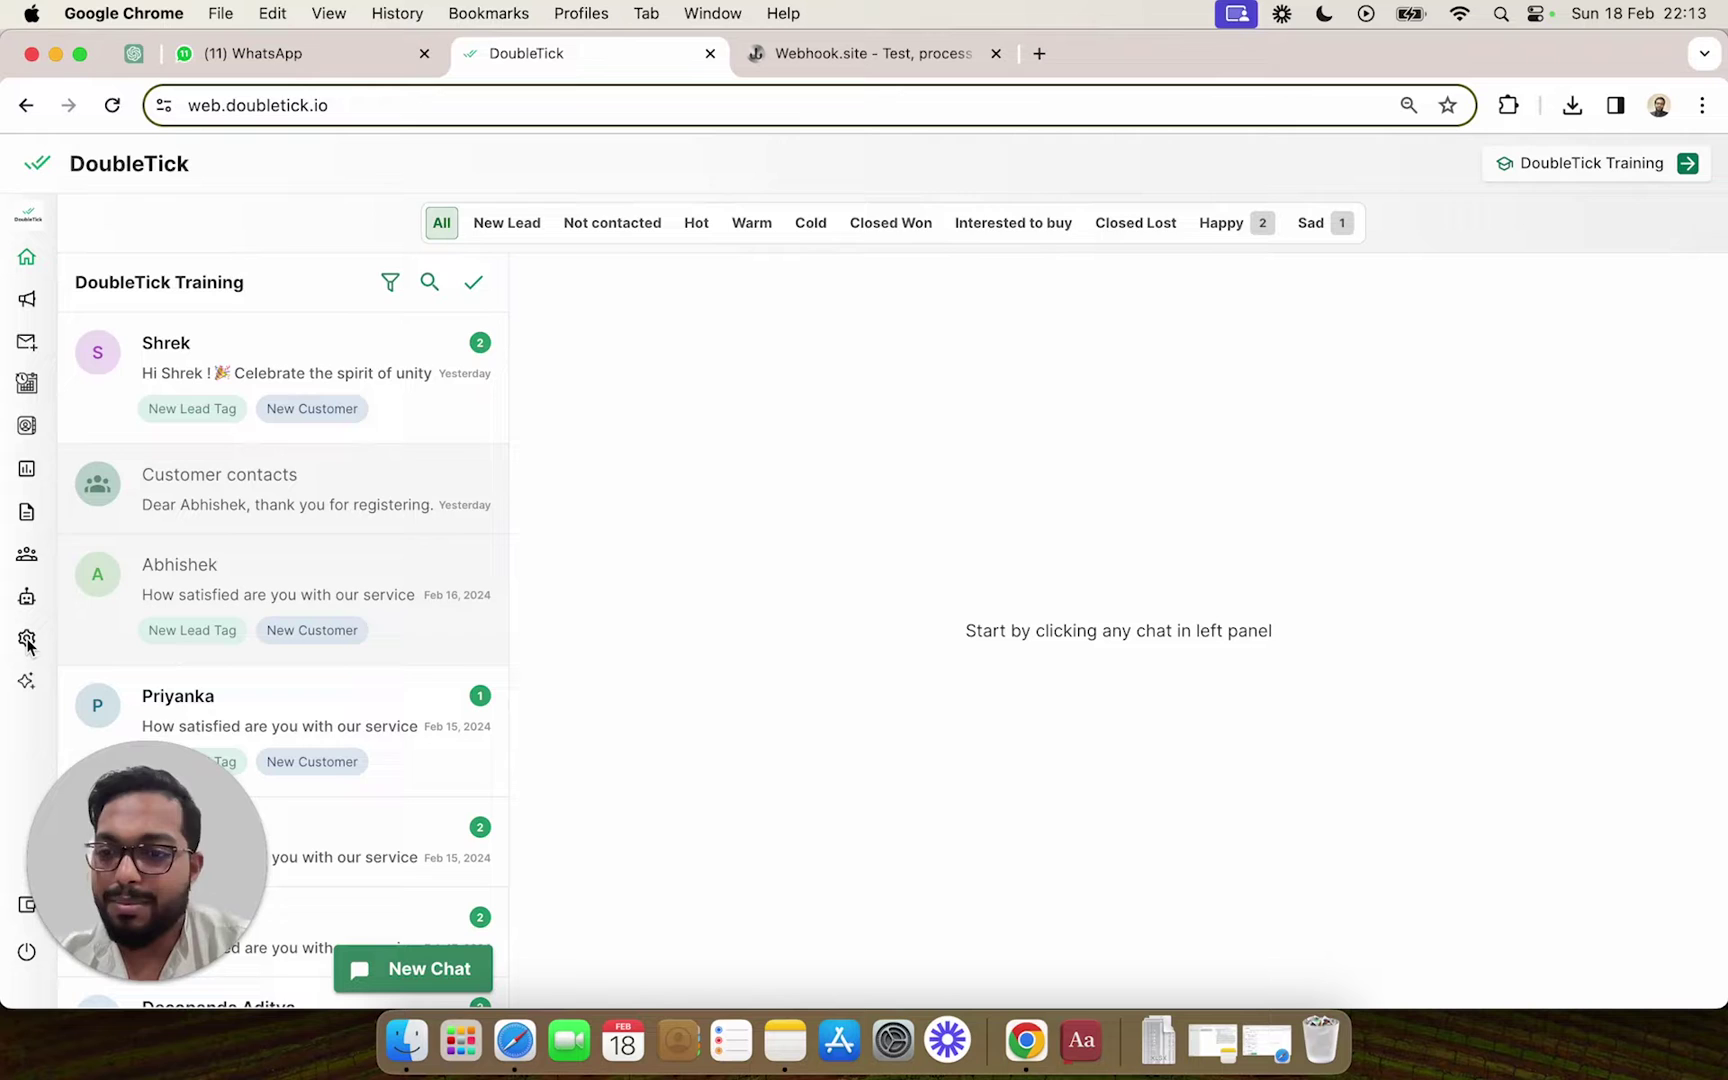
{"action": "left_click", "coordinate": [28, 642]}
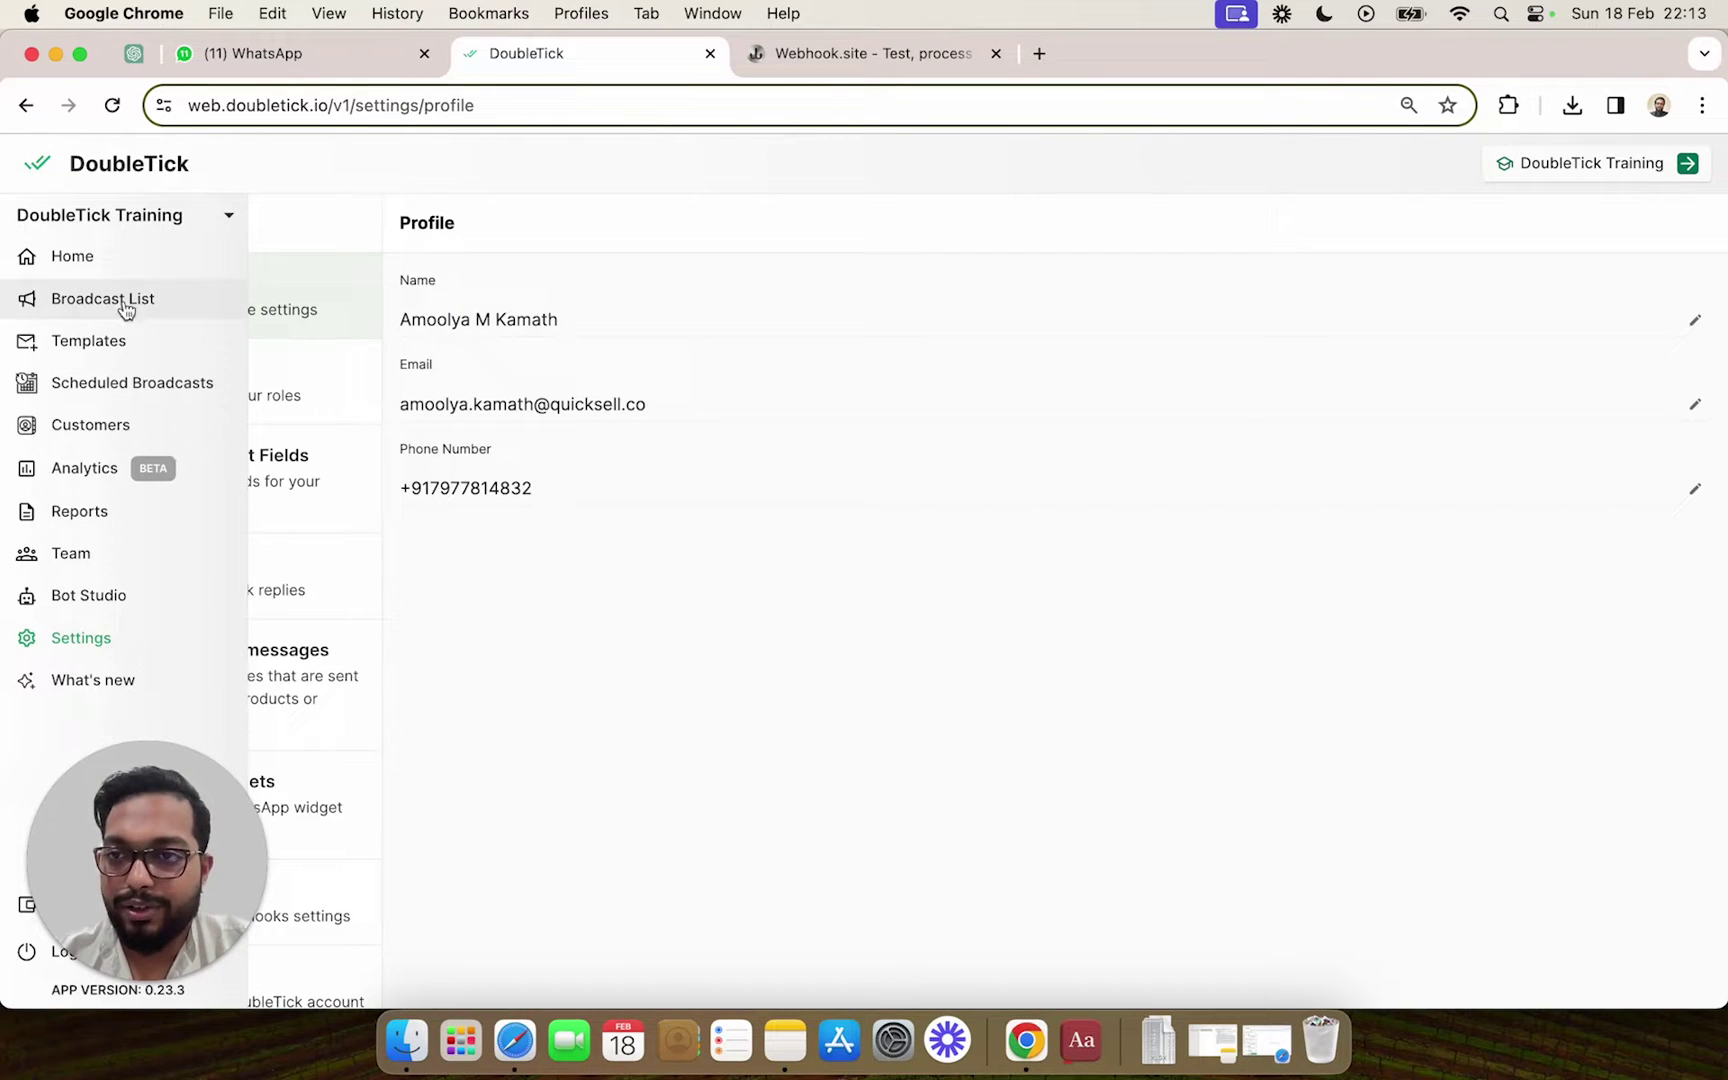
{"action": "left_click", "coordinate": [150, 638]}
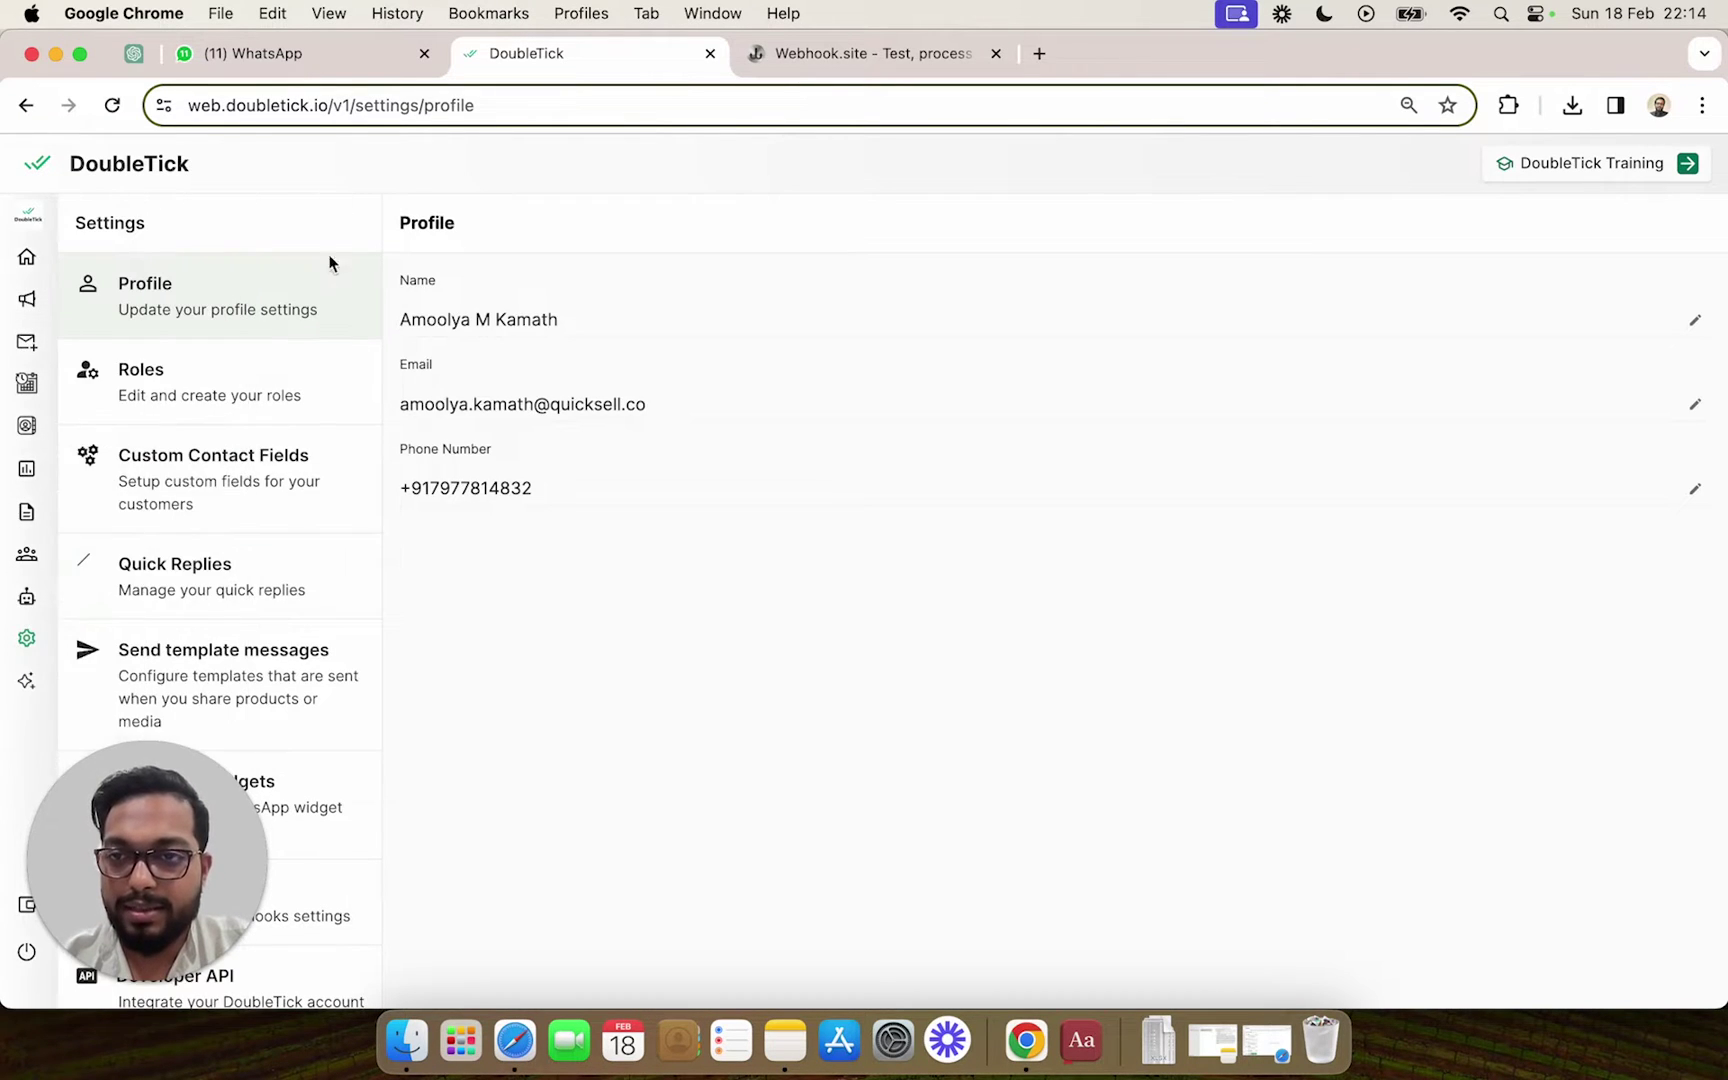
{"action": "scroll", "coordinate": [282, 632], "scroll_direction": "down", "scroll_amount": 5}
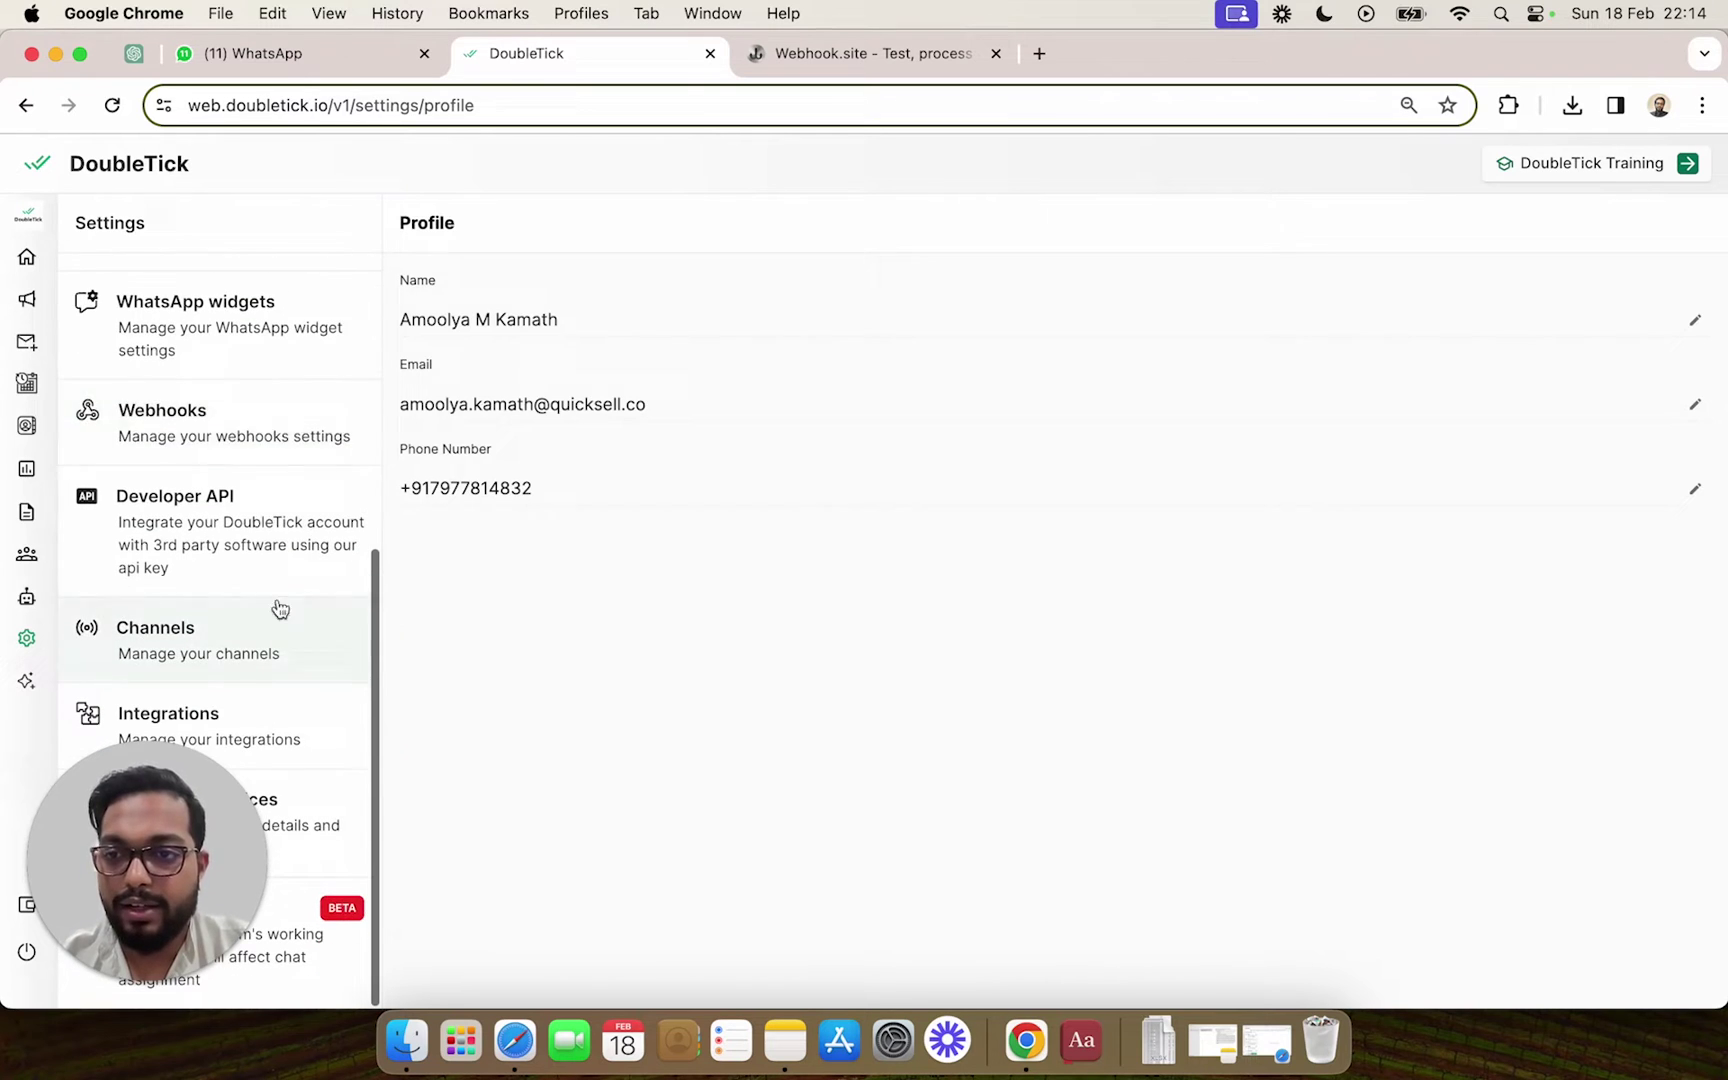
{"action": "left_click", "coordinate": [258, 413]}
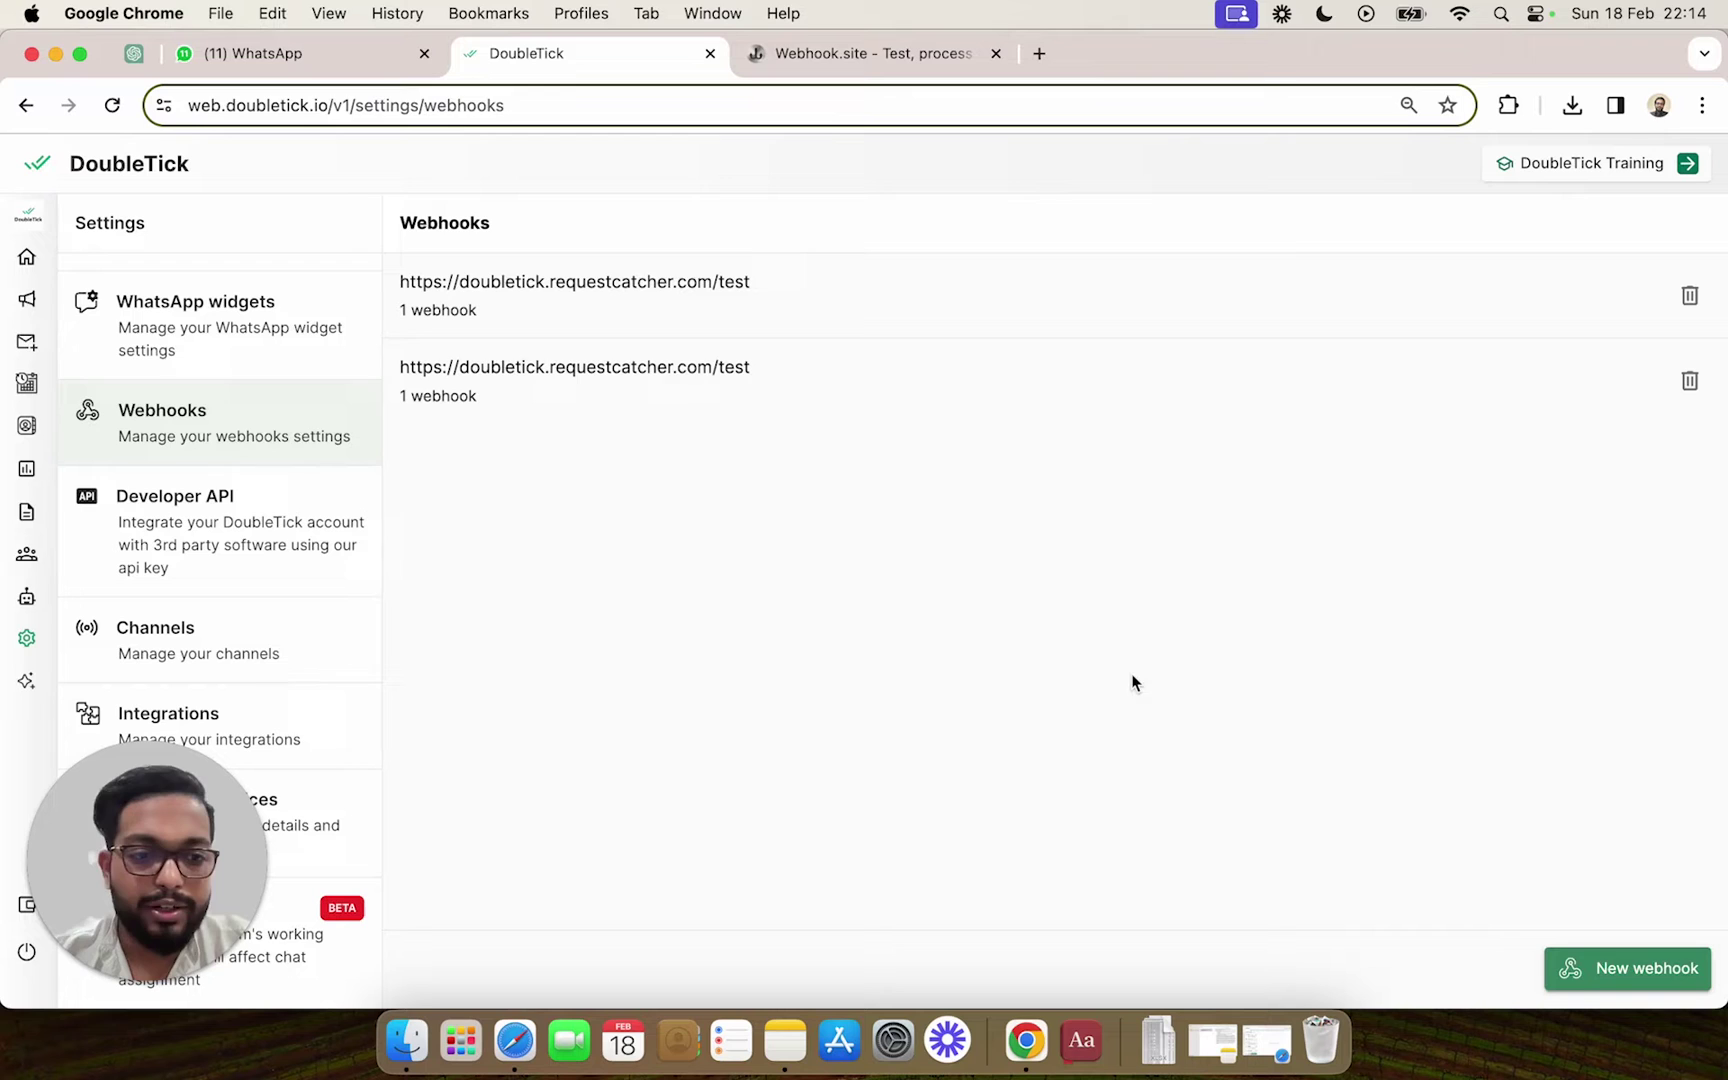
{"action": "left_click", "coordinate": [1607, 983]}
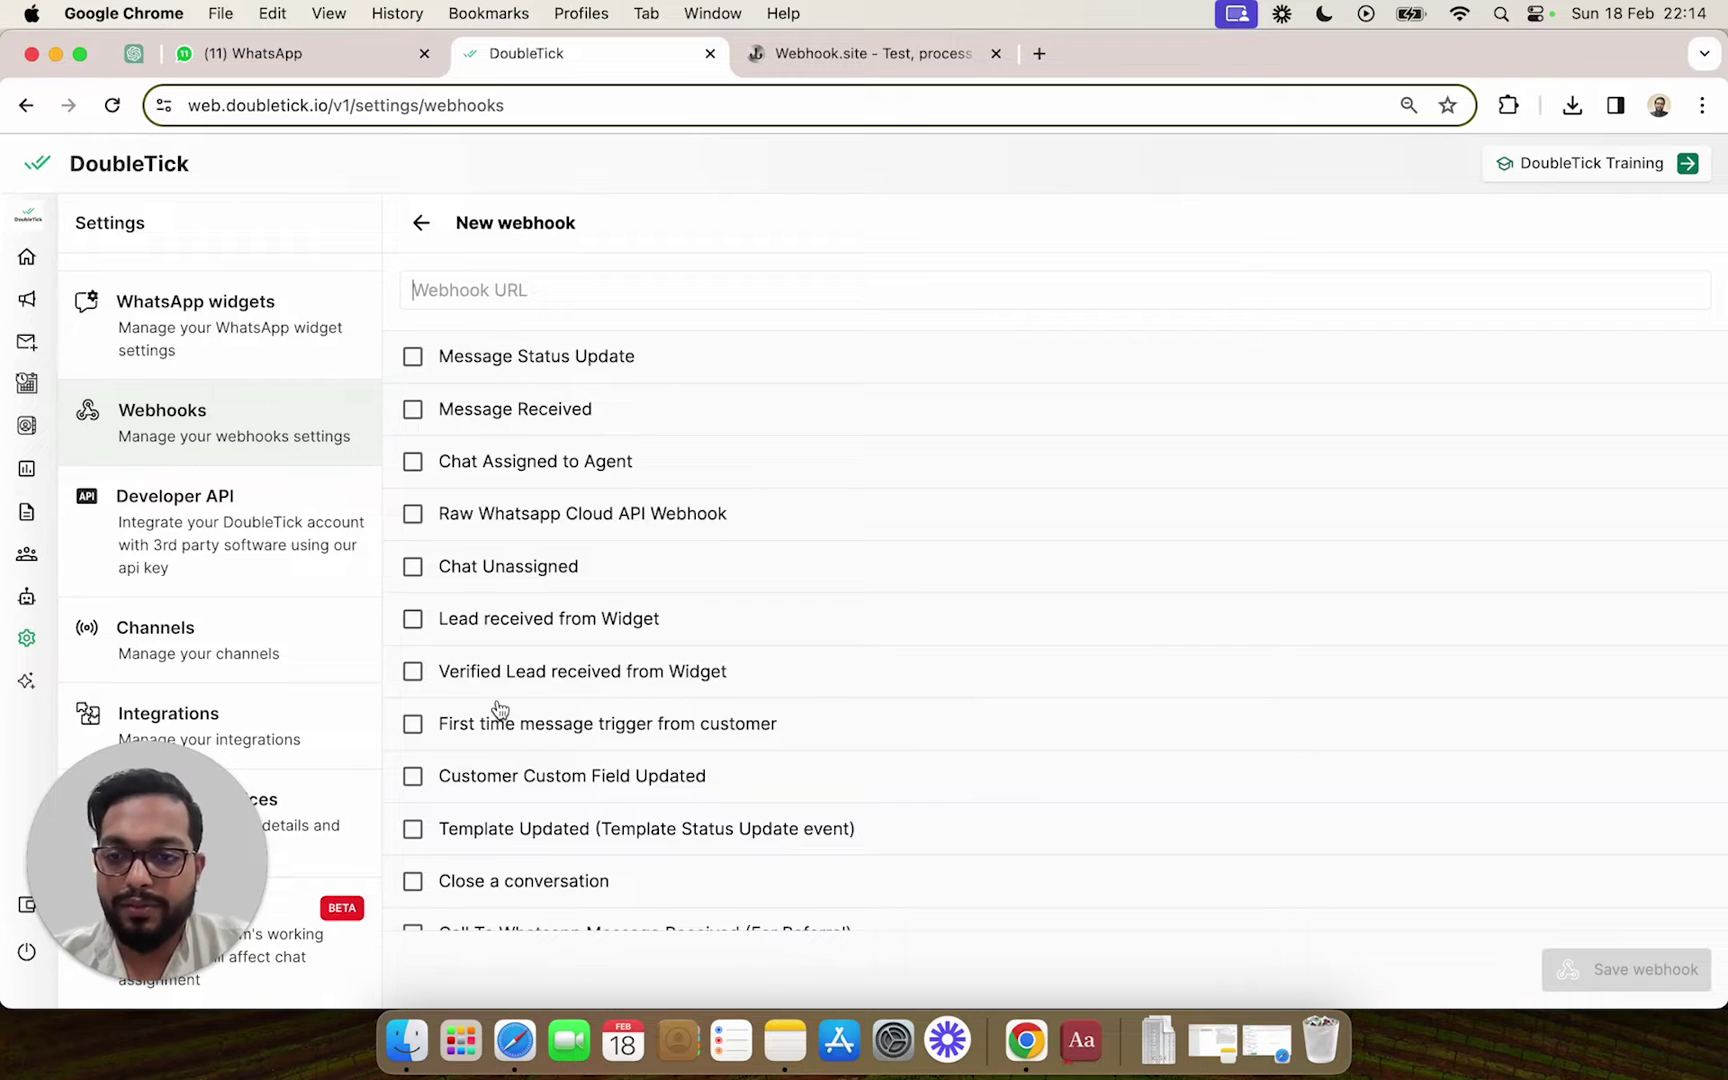
Step: Examine the webhook URL field and the list of events that can trigger the new webhook
{"action": "scroll", "coordinate": [499, 710], "scroll_direction": "down", "scroll_amount": 4}
{"action": "scroll", "coordinate": [499, 710], "scroll_direction": "up", "scroll_amount": 4}
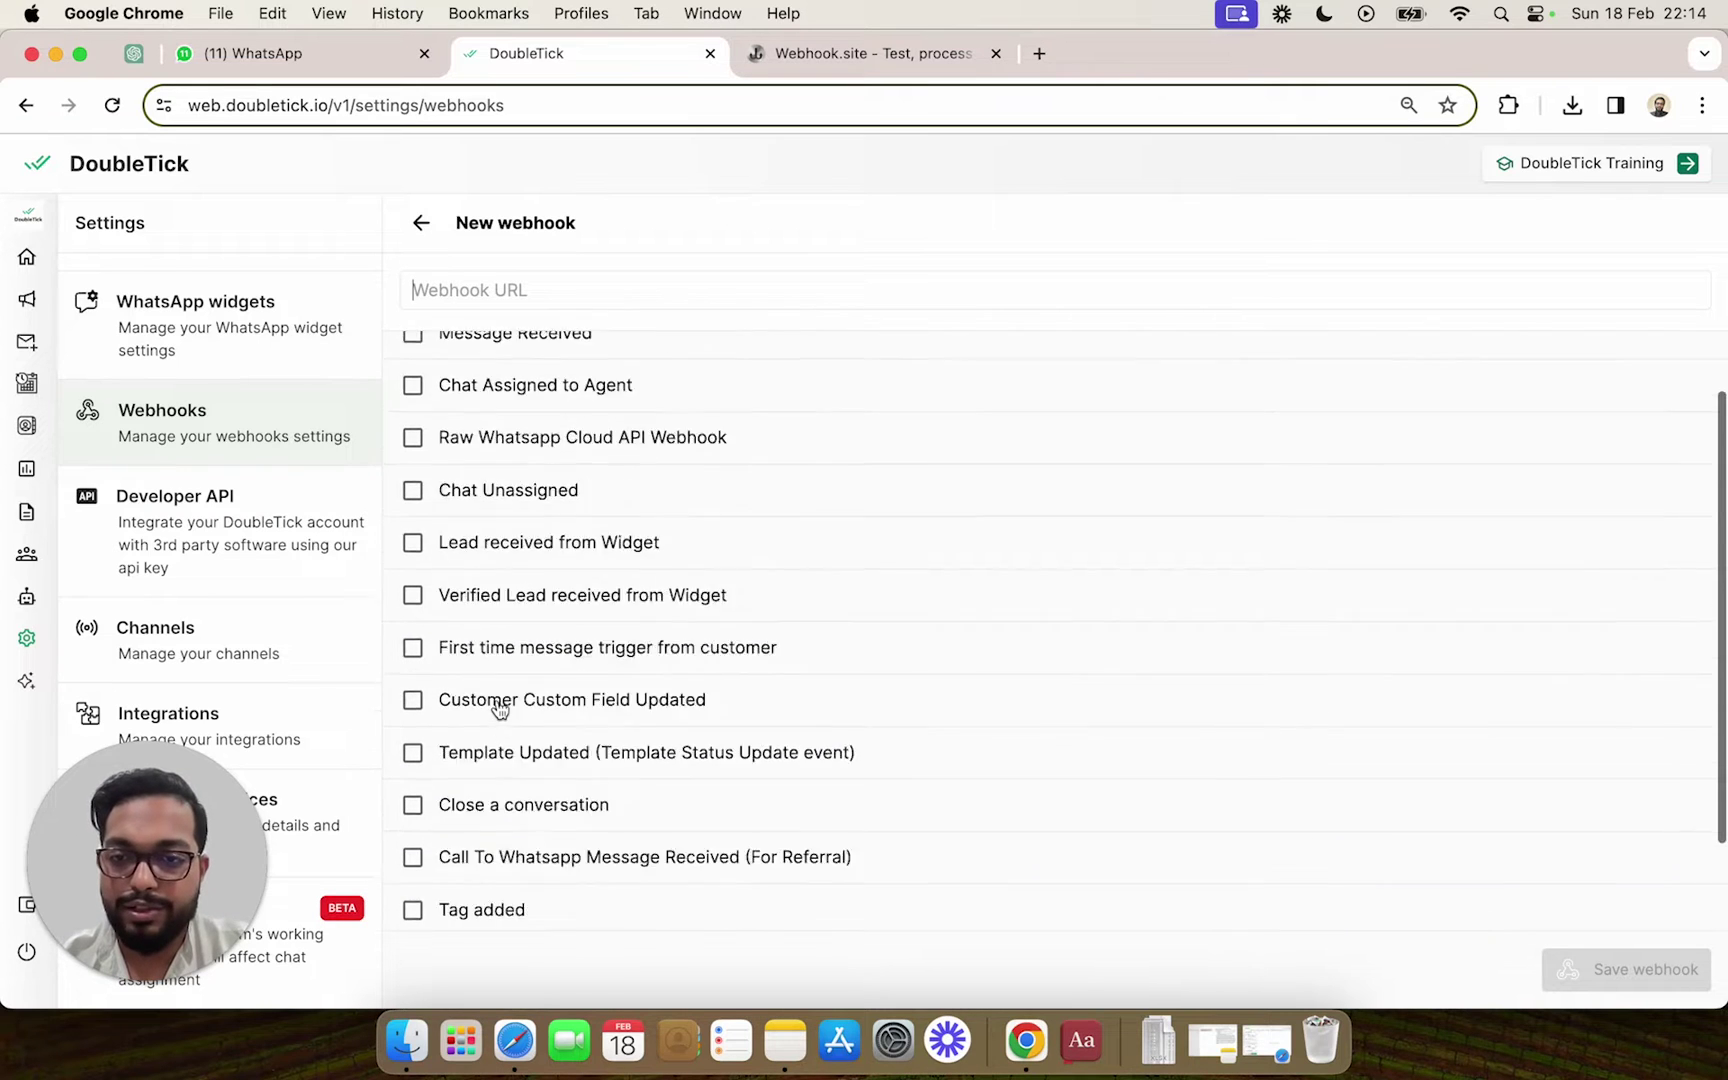
{"action": "left_click", "coordinate": [464, 294]}
{"action": "left_click", "coordinate": [590, 289]}
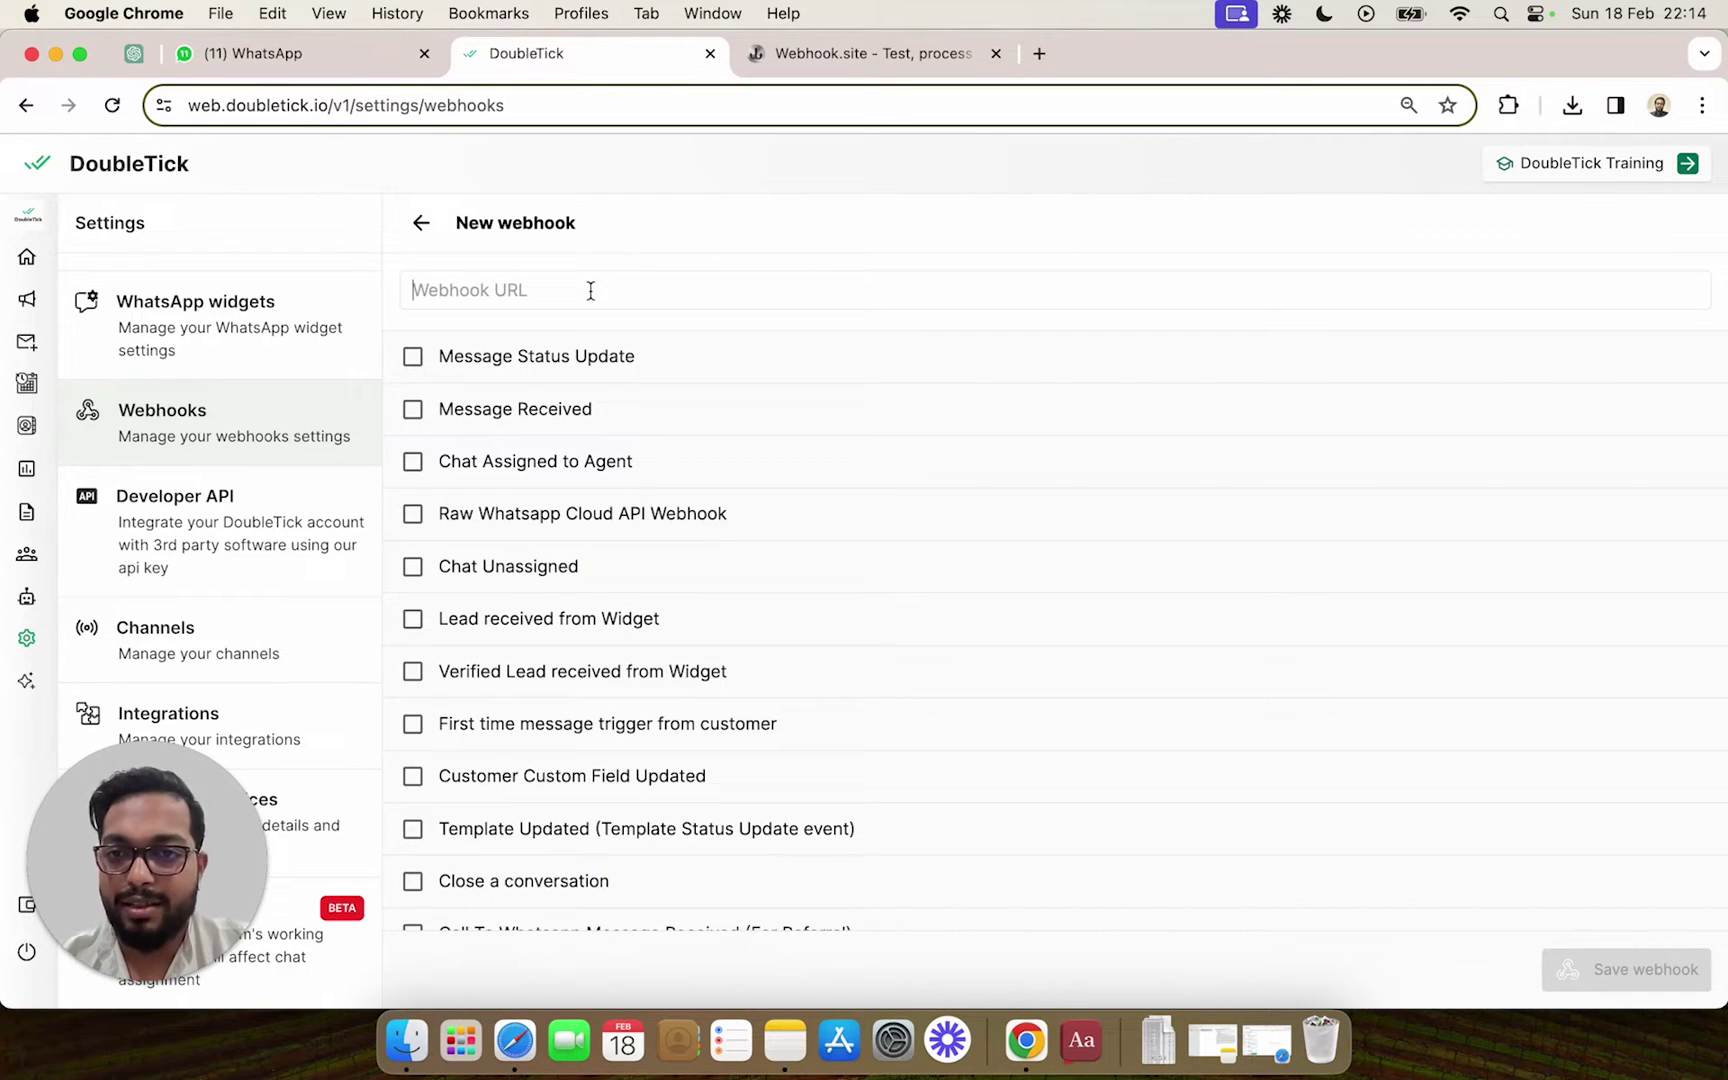
{"action": "left_click", "coordinate": [575, 287]}
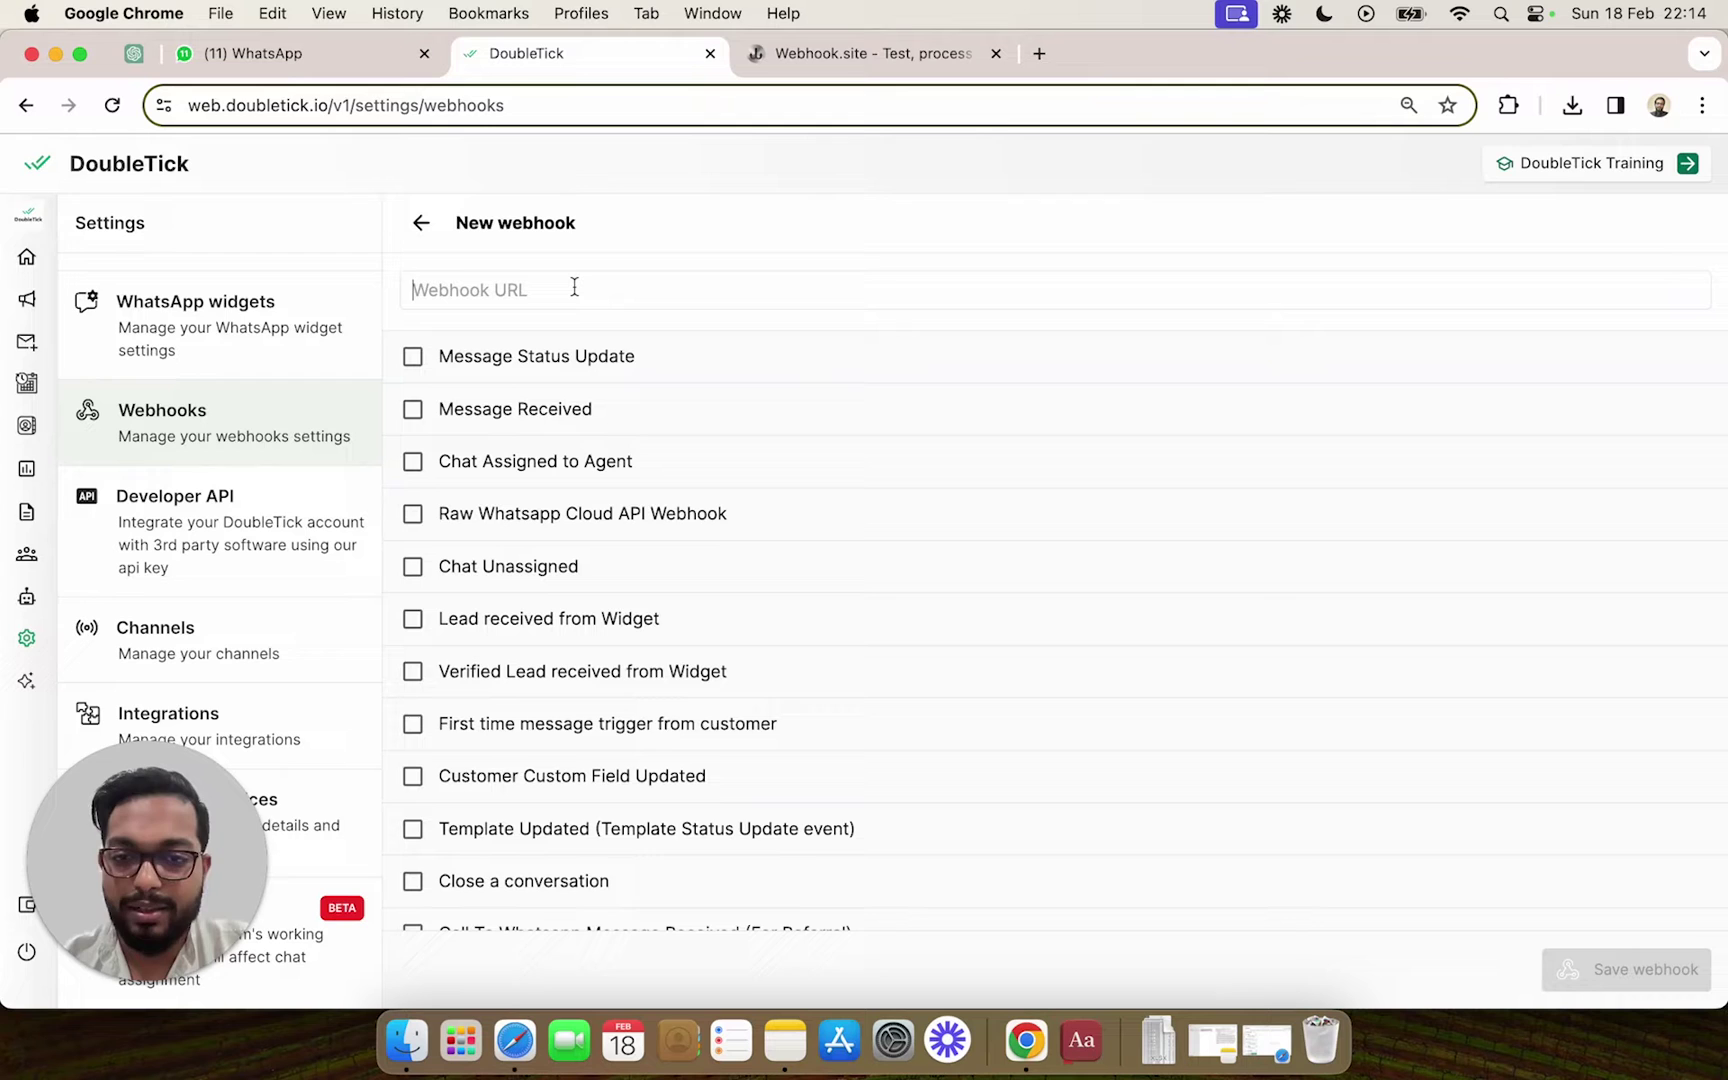
{"action": "left_click", "coordinate": [575, 287]}
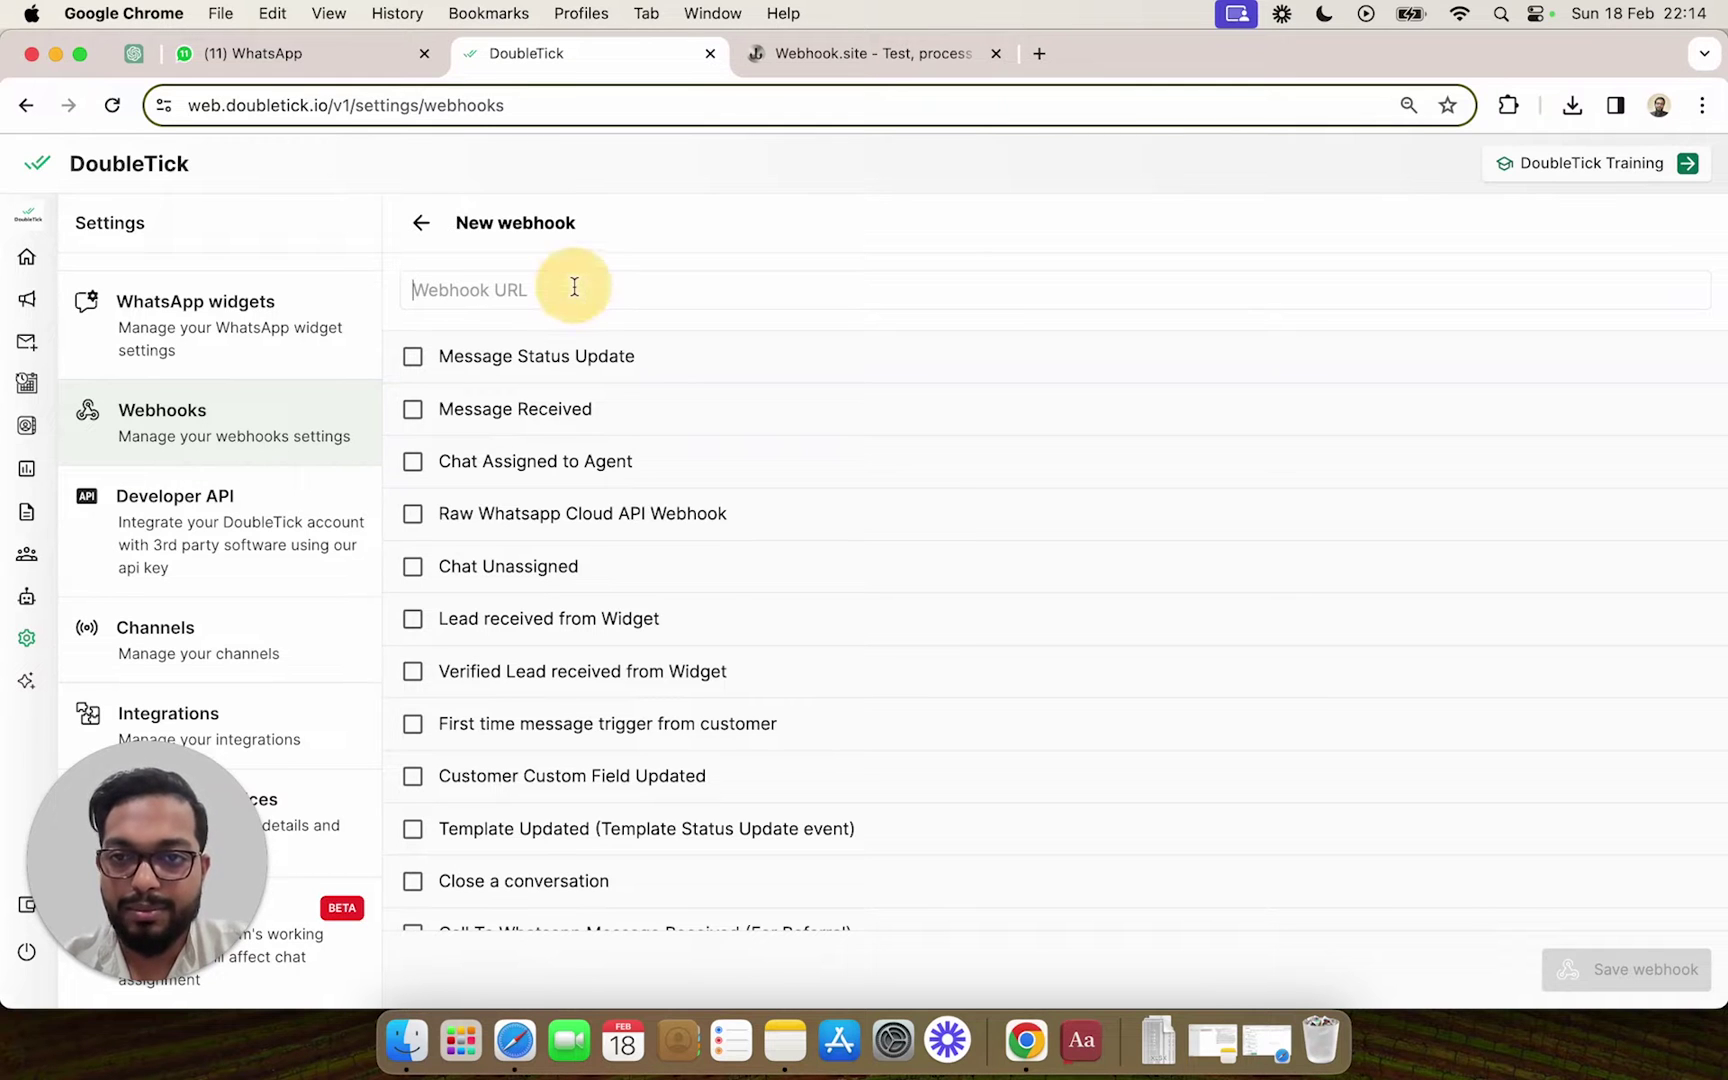
{"action": "scroll", "coordinate": [657, 630], "scroll_direction": "down", "scroll_amount": 3}
{"action": "scroll", "coordinate": [657, 630], "scroll_direction": "up", "scroll_amount": 4}
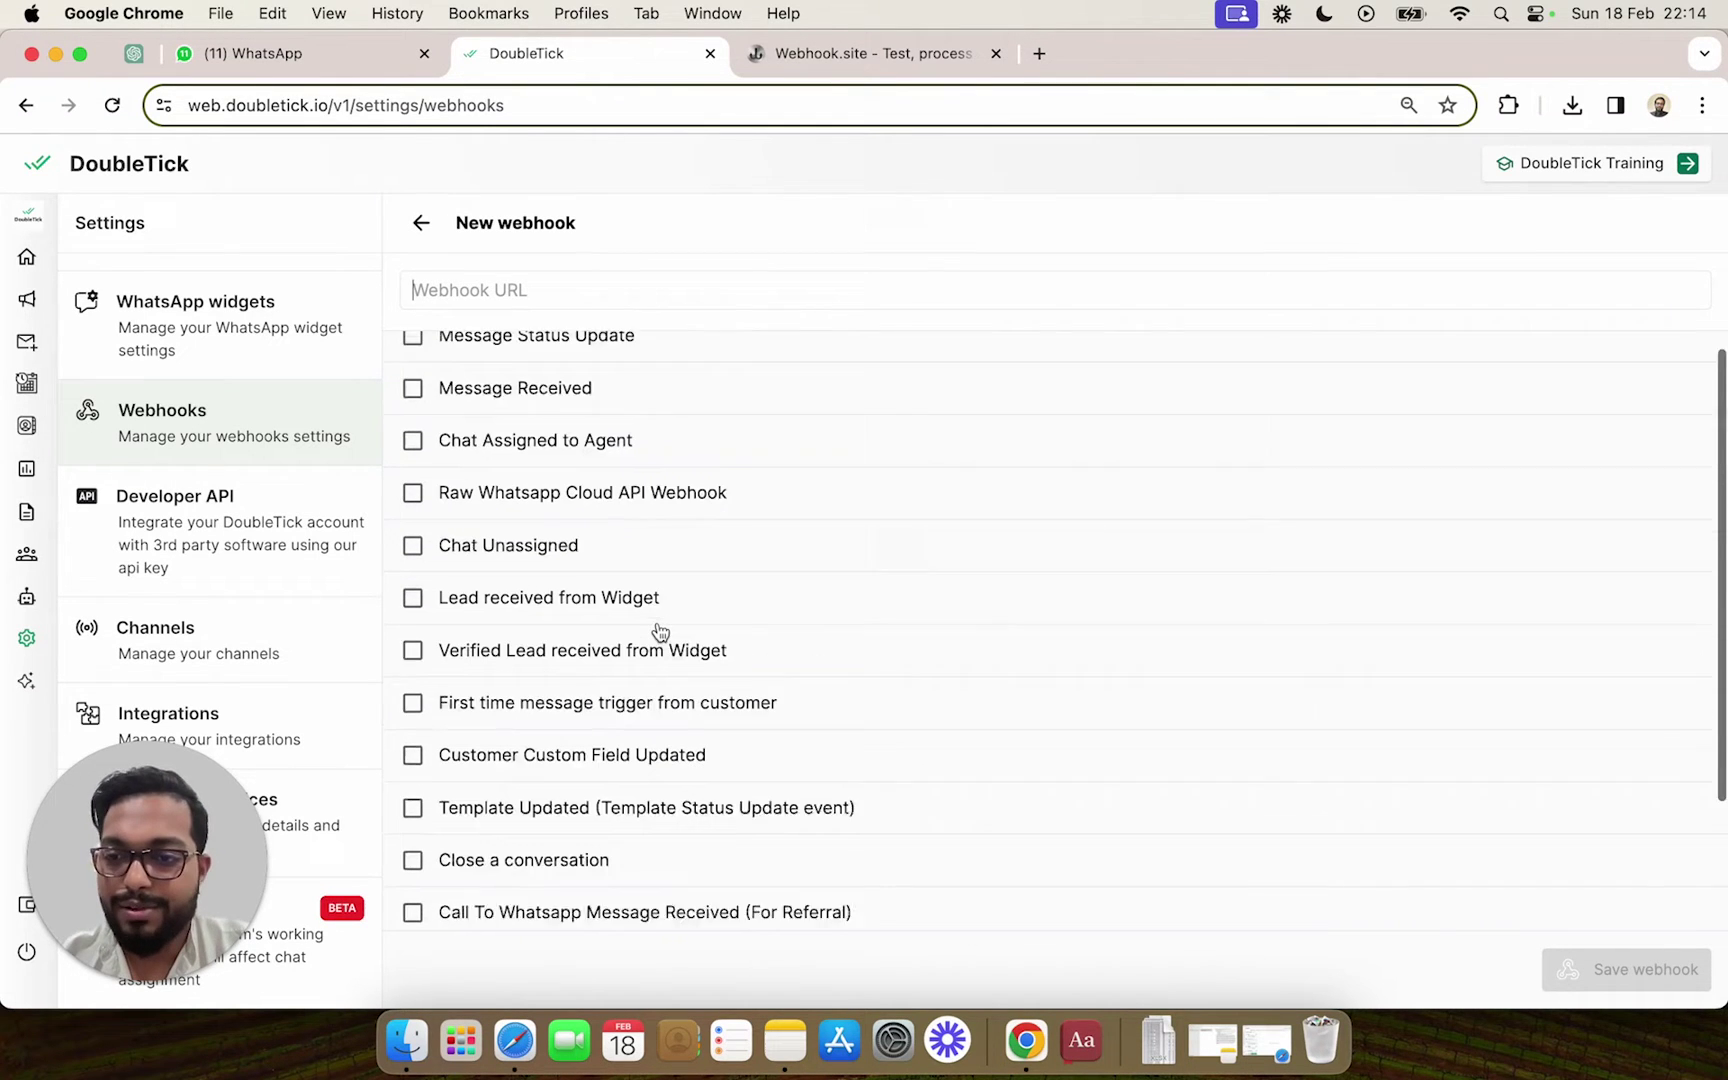
Step: Copy the unique URL from Webhook.site and paste it as the new webhook's URL in DoubleTick
{"action": "left_click", "coordinate": [817, 55]}
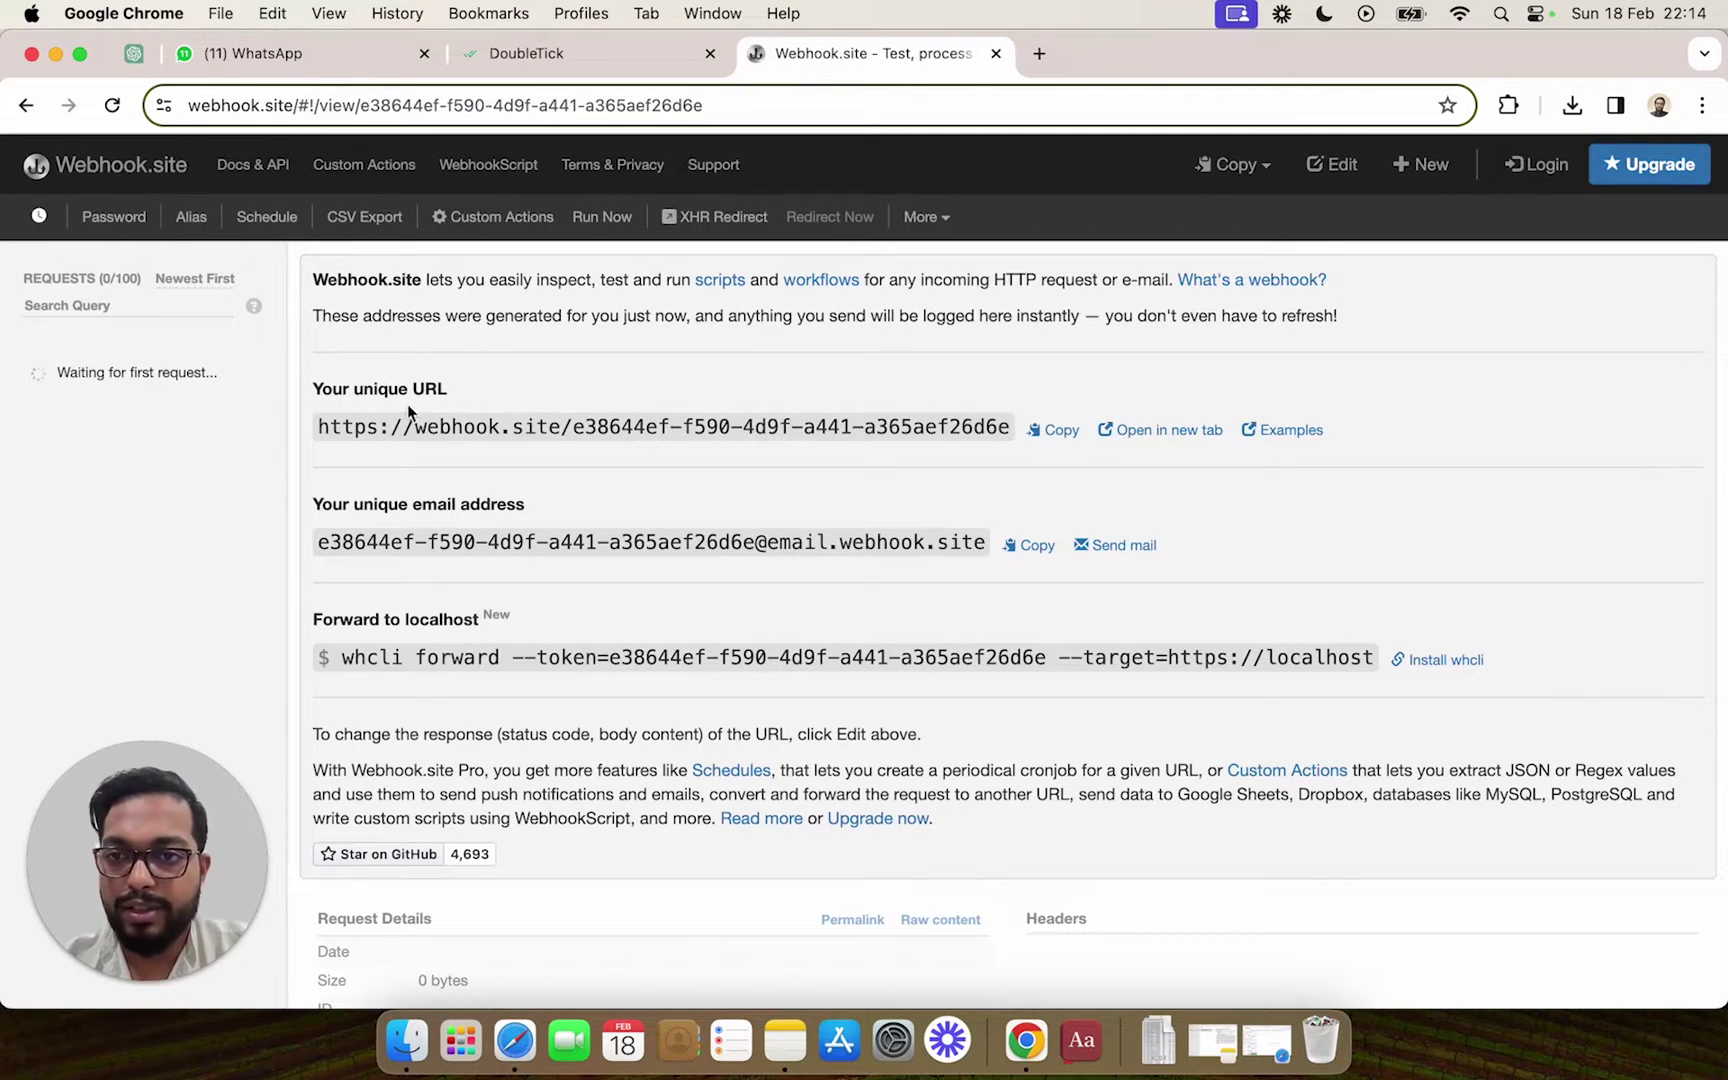
{"action": "left_click", "coordinate": [1058, 430]}
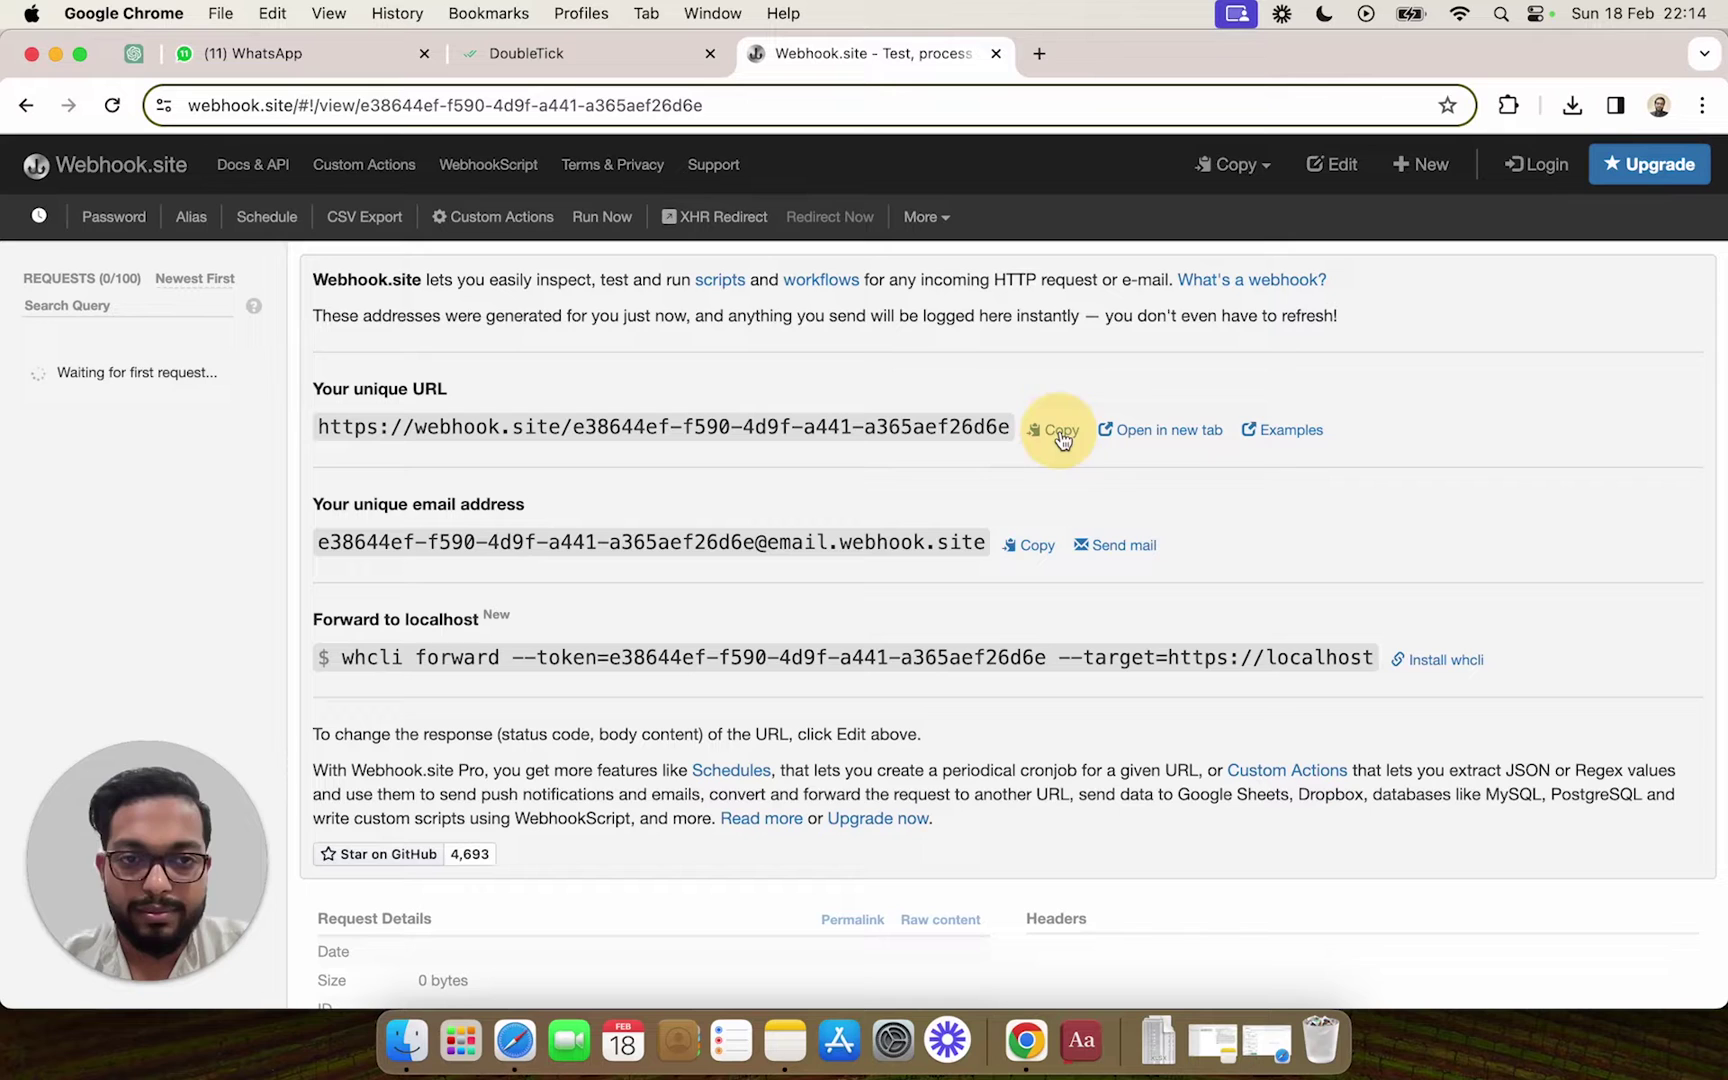
{"action": "left_click", "coordinate": [613, 52]}
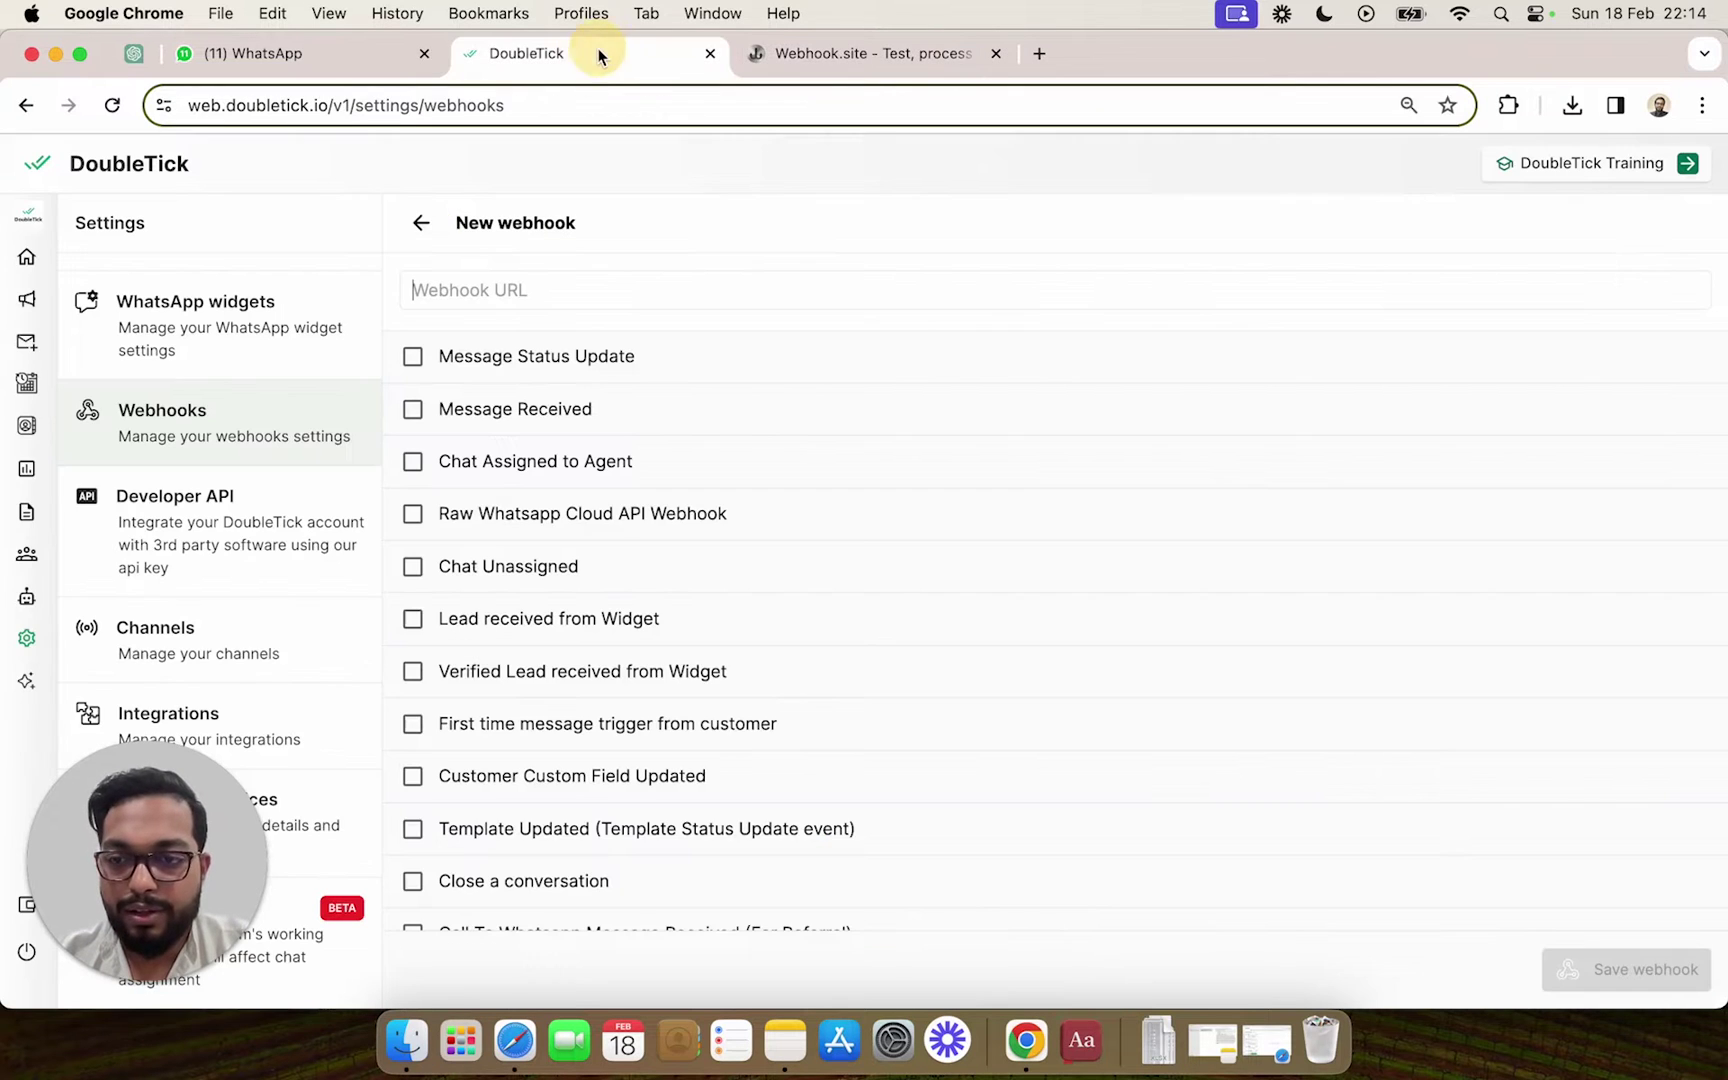
{"action": "right_click", "coordinate": [518, 292]}
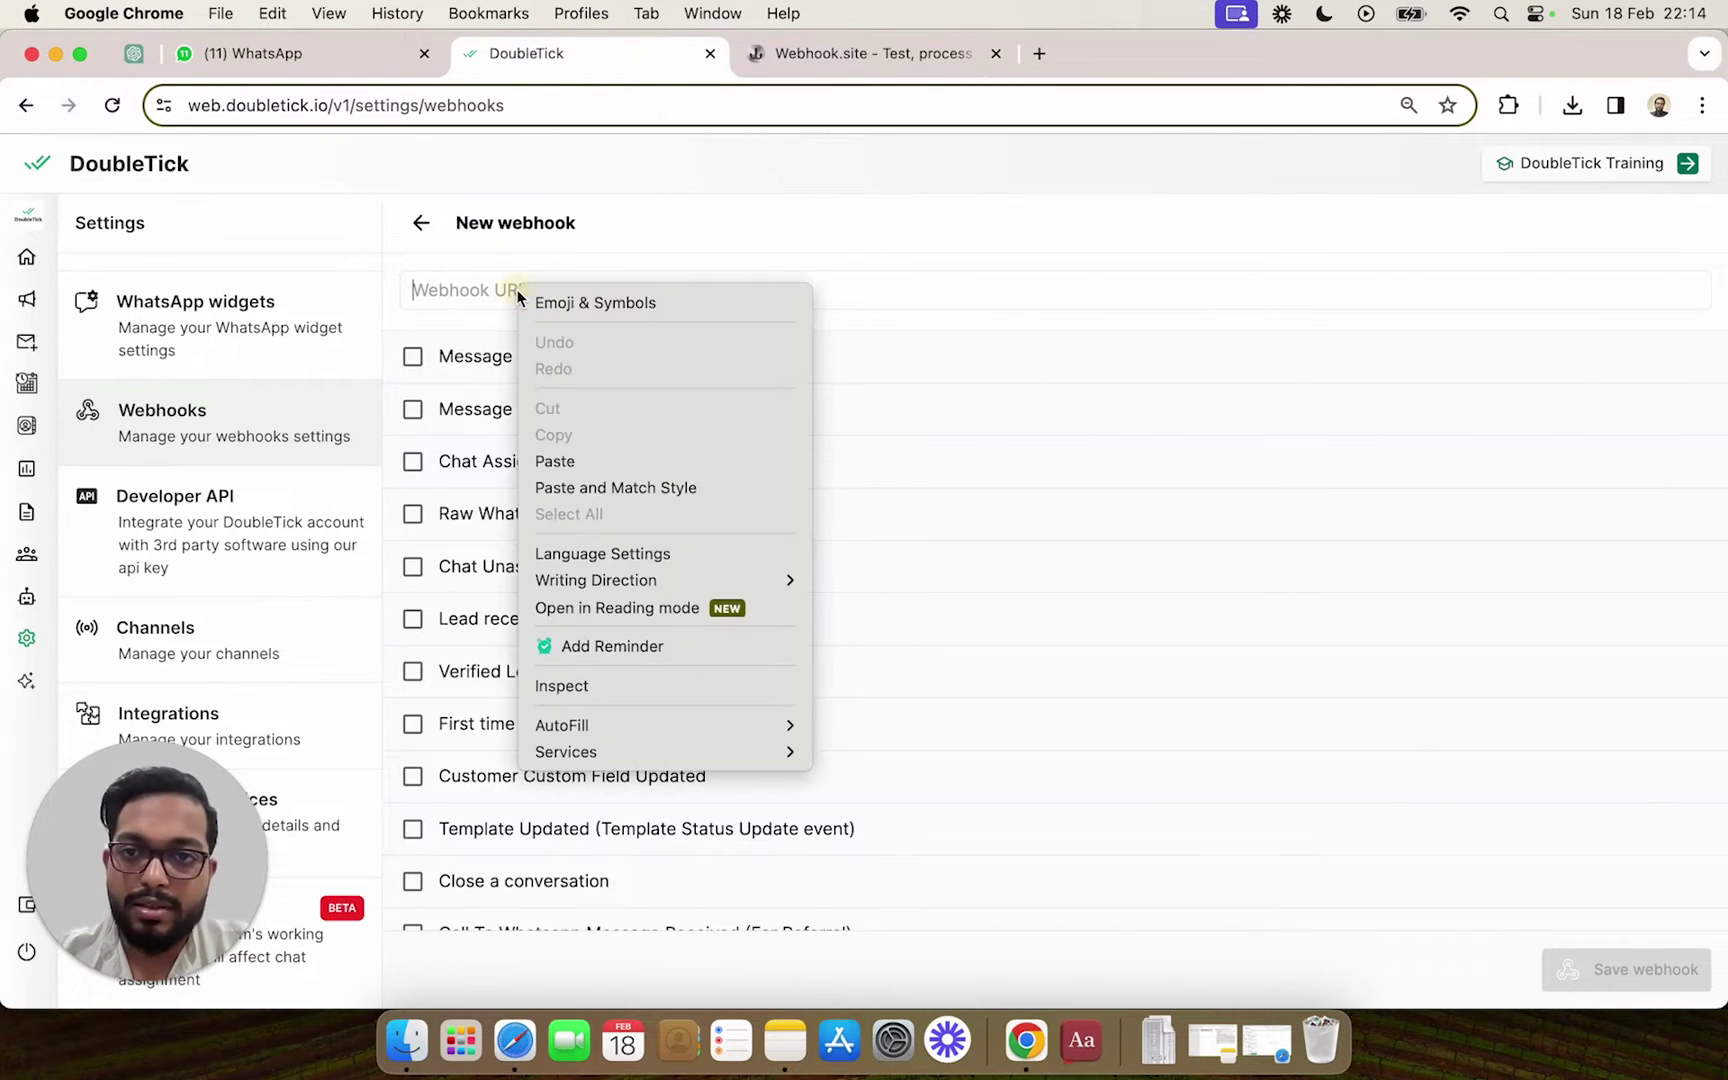
{"action": "left_click", "coordinate": [620, 461]}
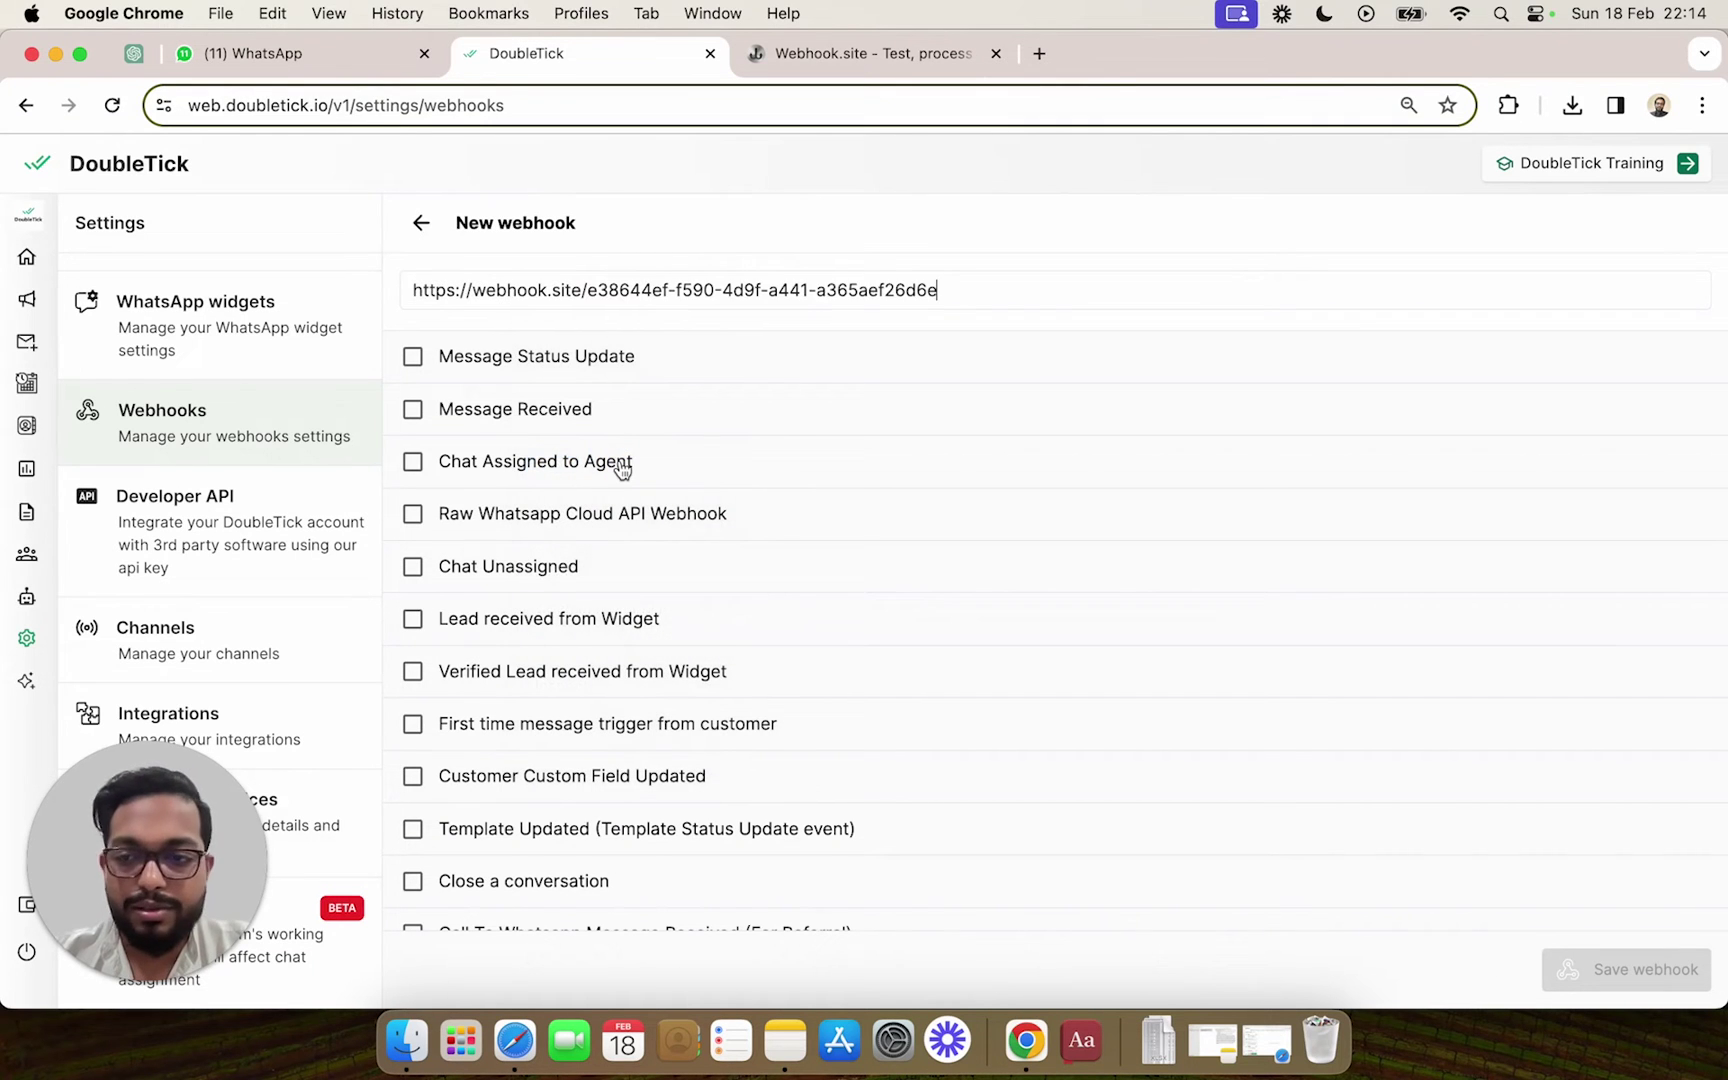
{"action": "left_click", "coordinate": [812, 237]}
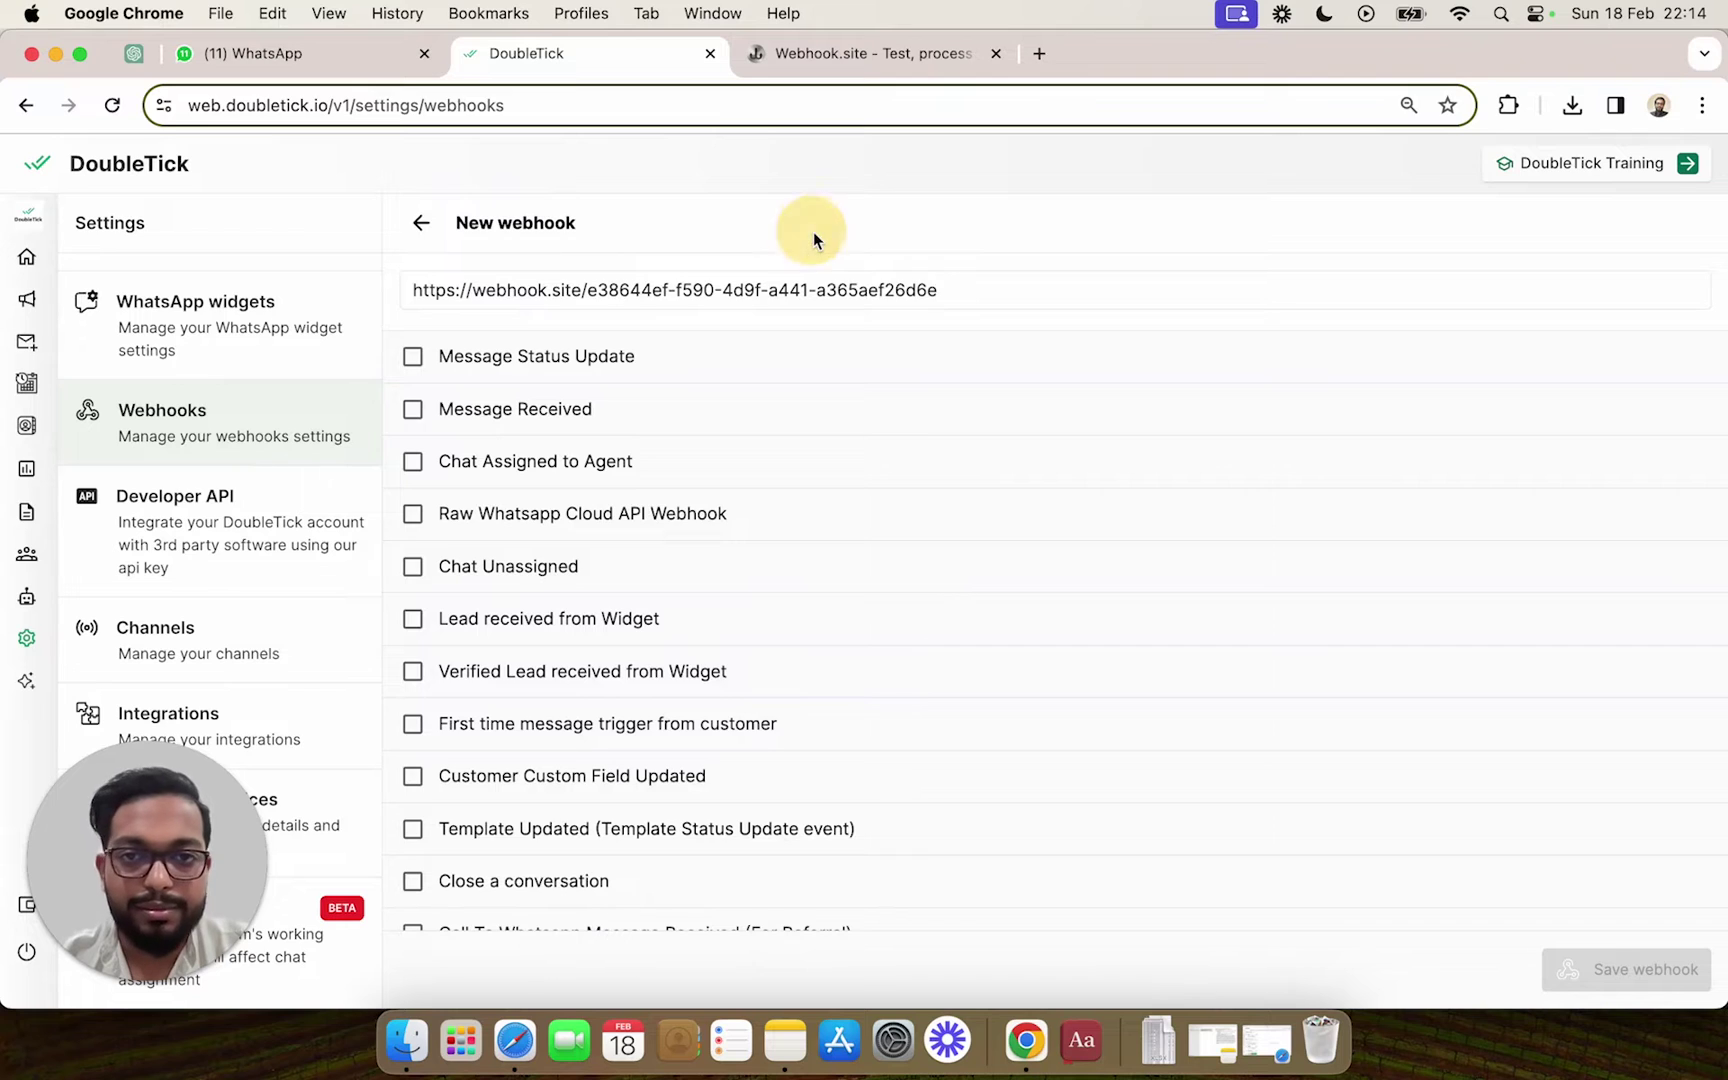
Step: Enable the Chat Unassigned and Chat Assigned to Agent events for the webhook and save it
{"action": "left_click", "coordinate": [477, 570]}
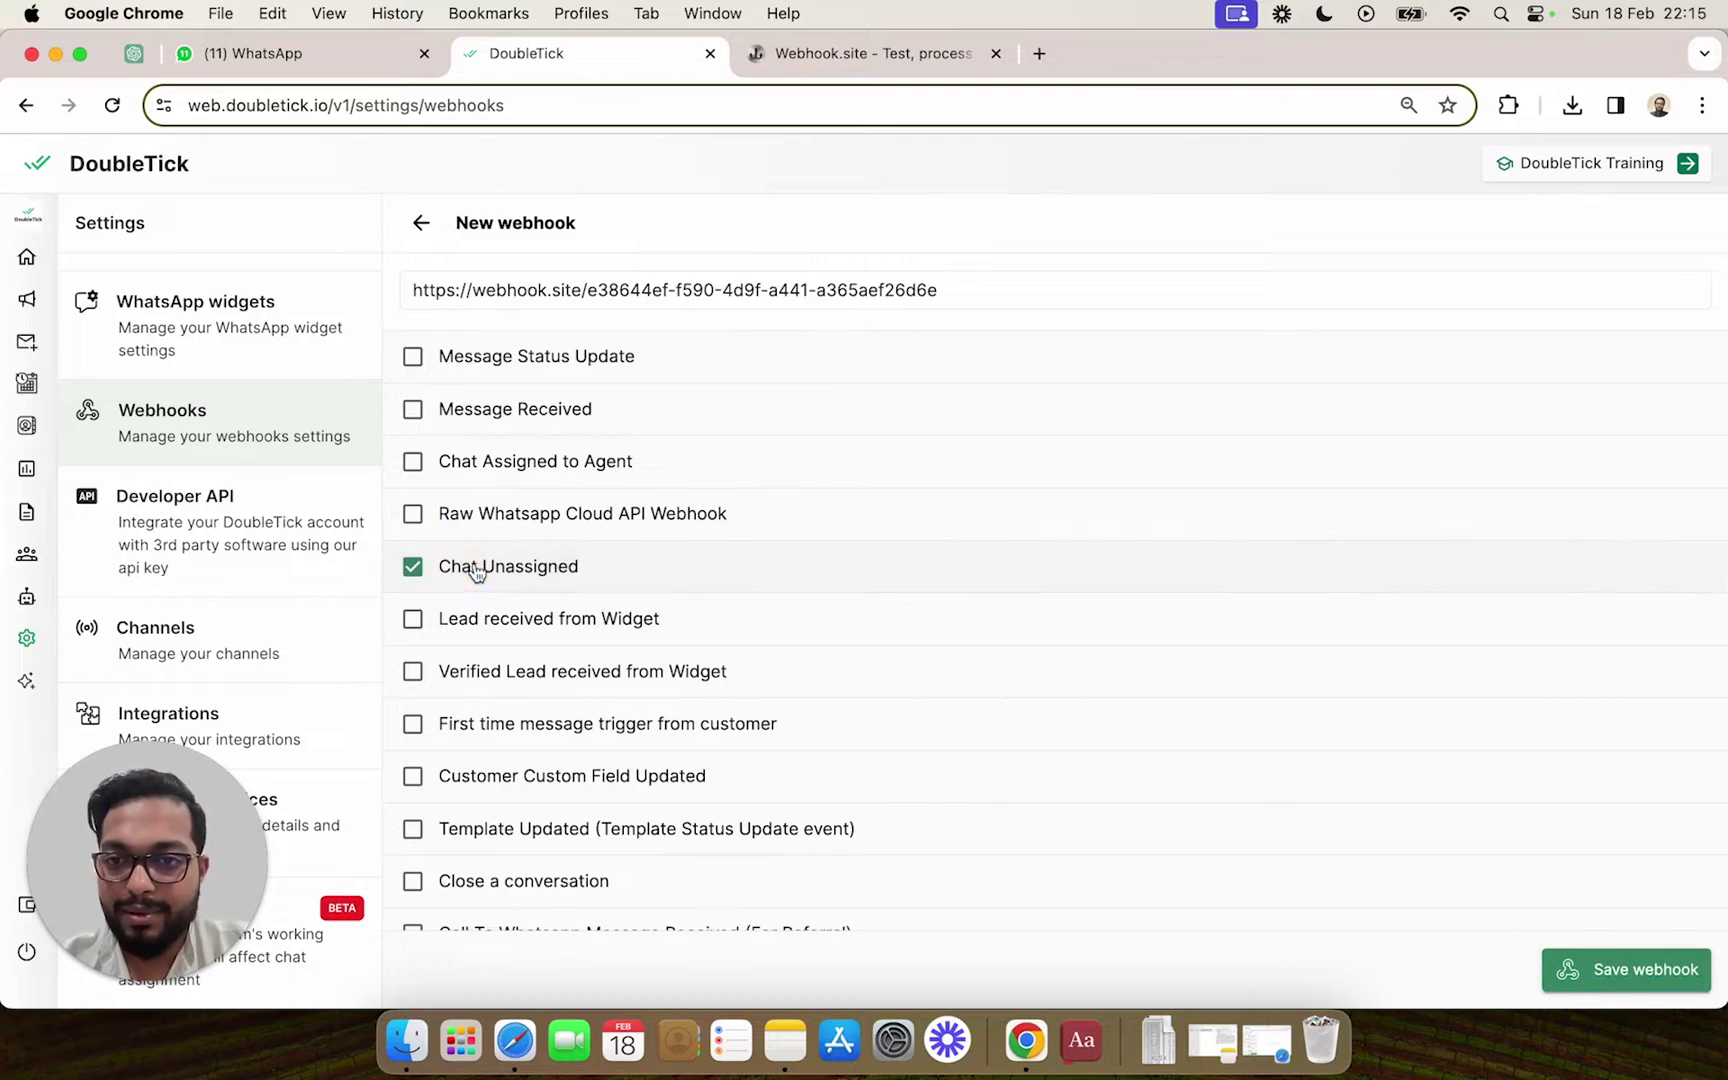
{"action": "left_click", "coordinate": [440, 470]}
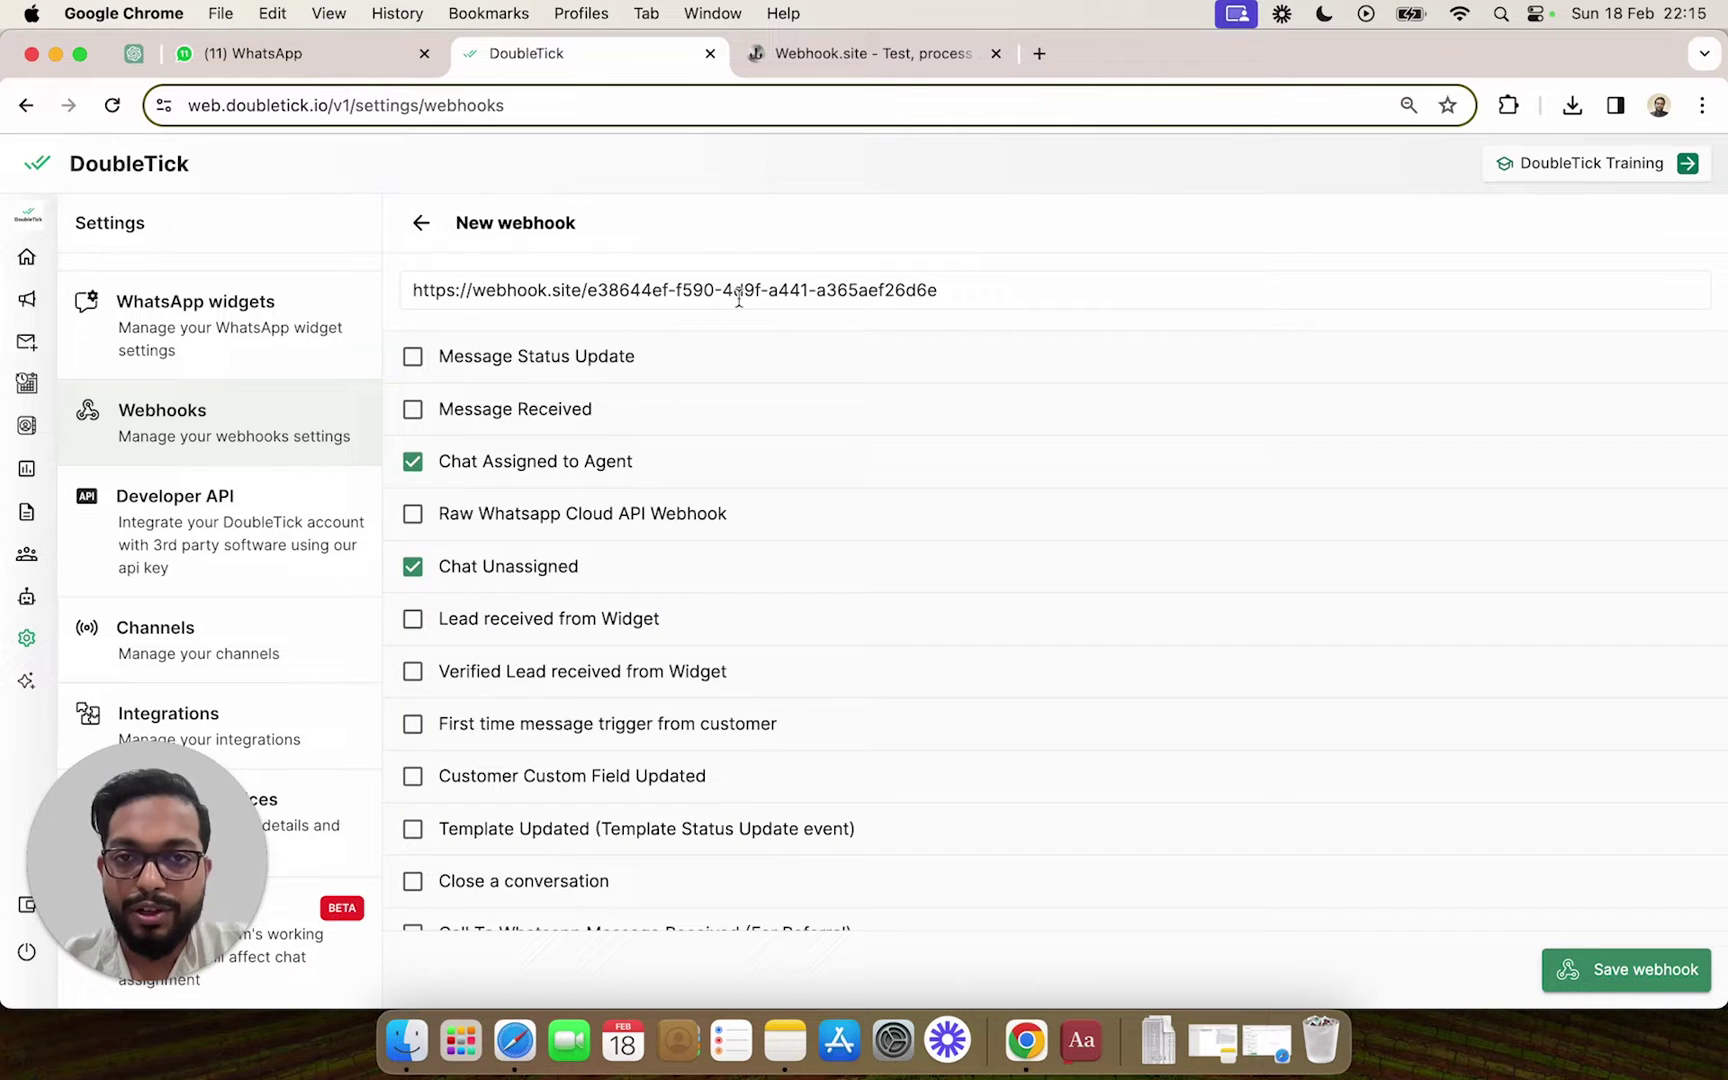
{"action": "scroll", "coordinate": [727, 558], "scroll_direction": "down", "scroll_amount": 4}
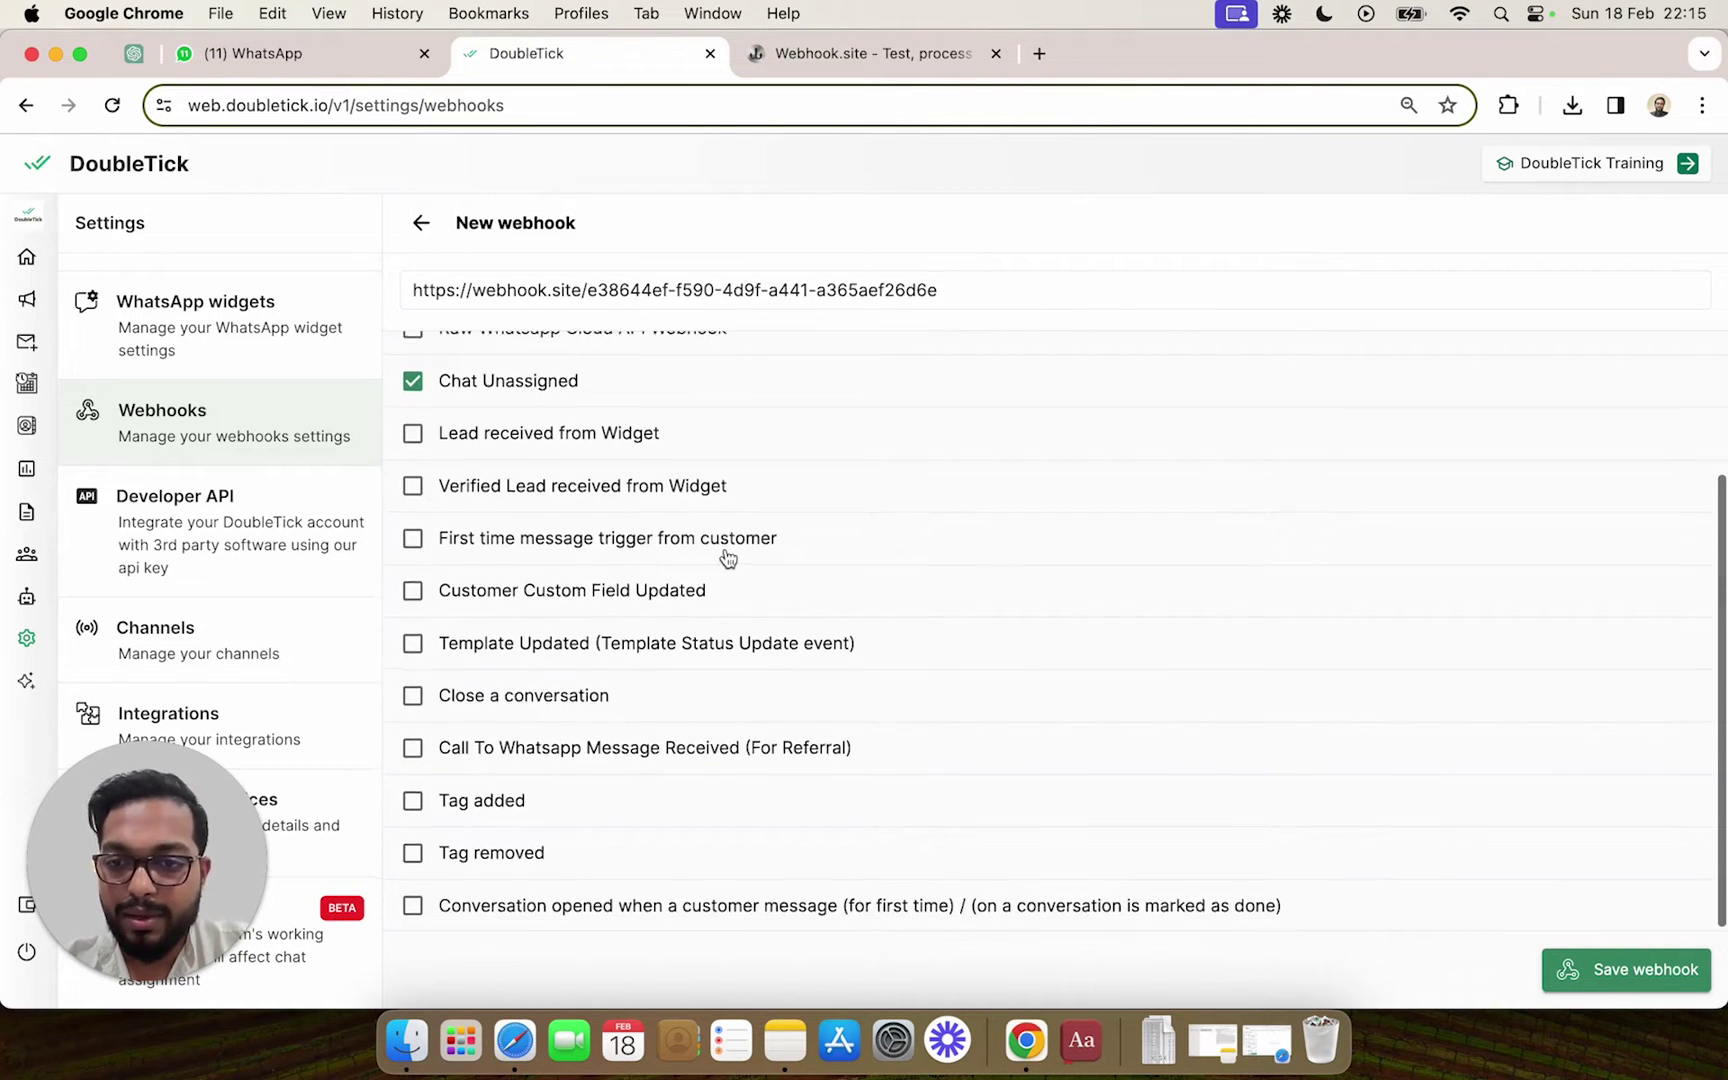
{"action": "scroll", "coordinate": [620, 388], "scroll_direction": "up", "scroll_amount": 4}
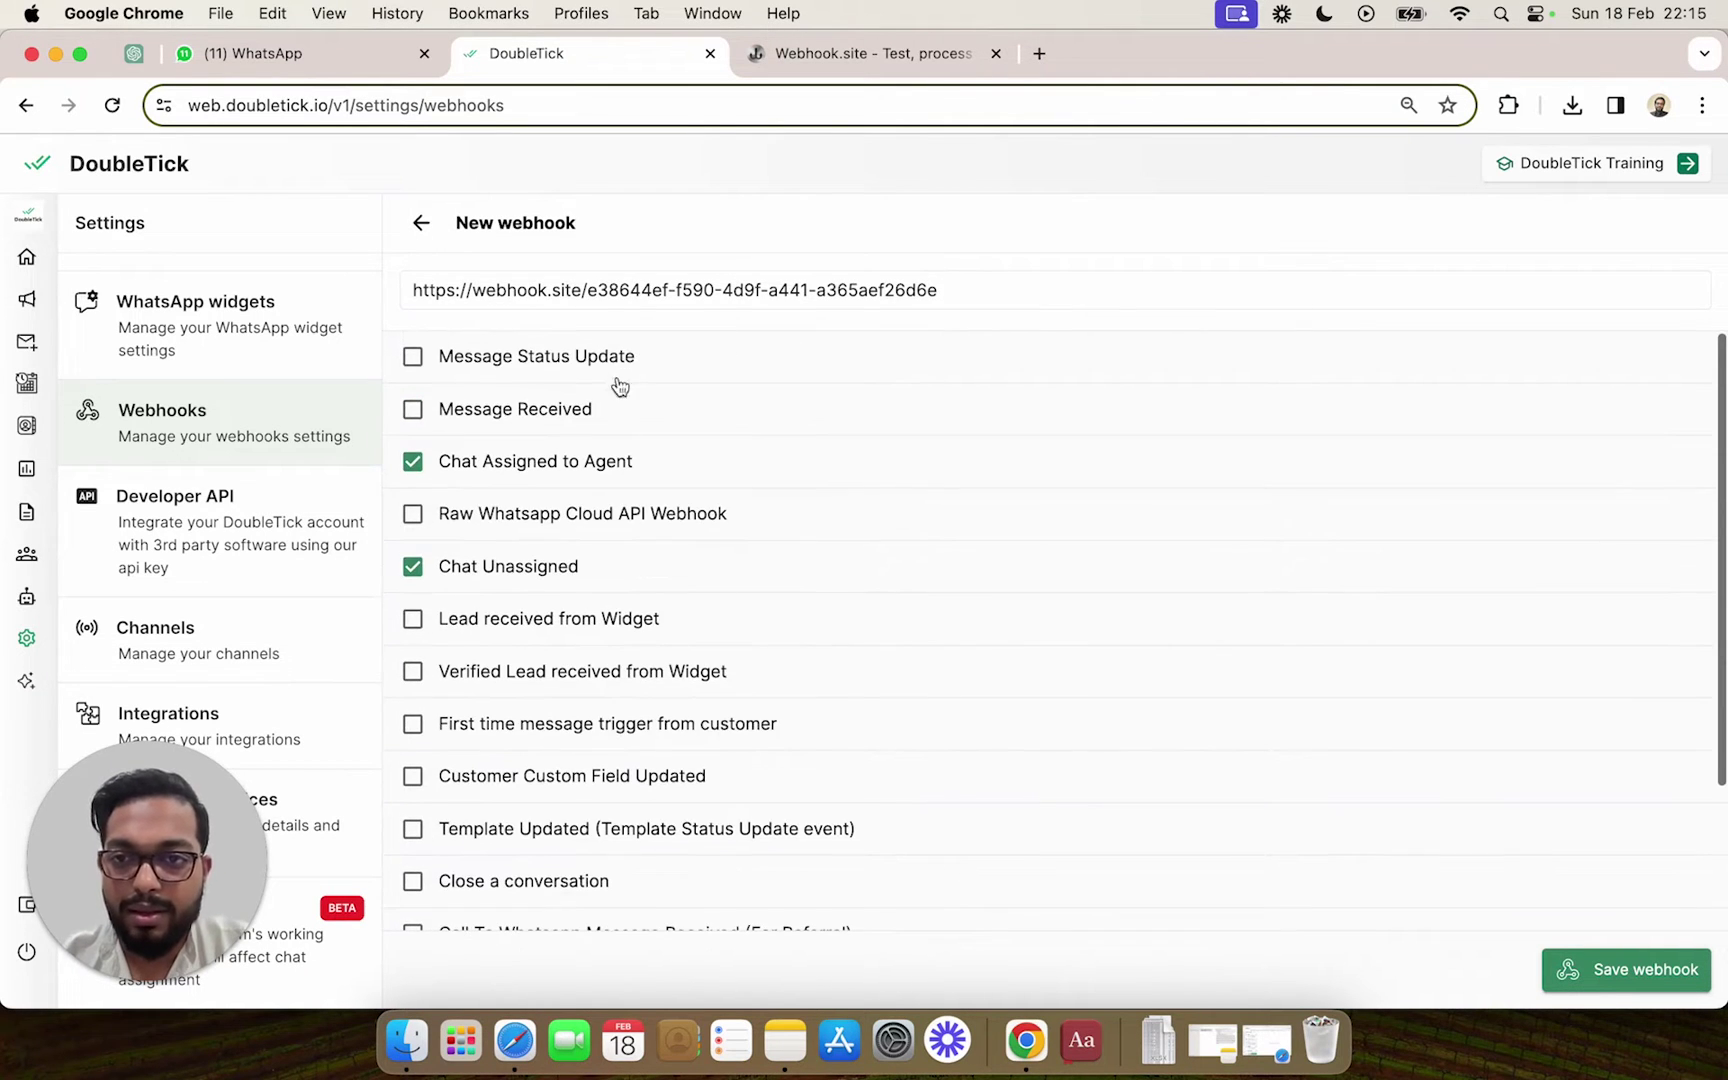
{"action": "left_click", "coordinate": [1630, 978]}
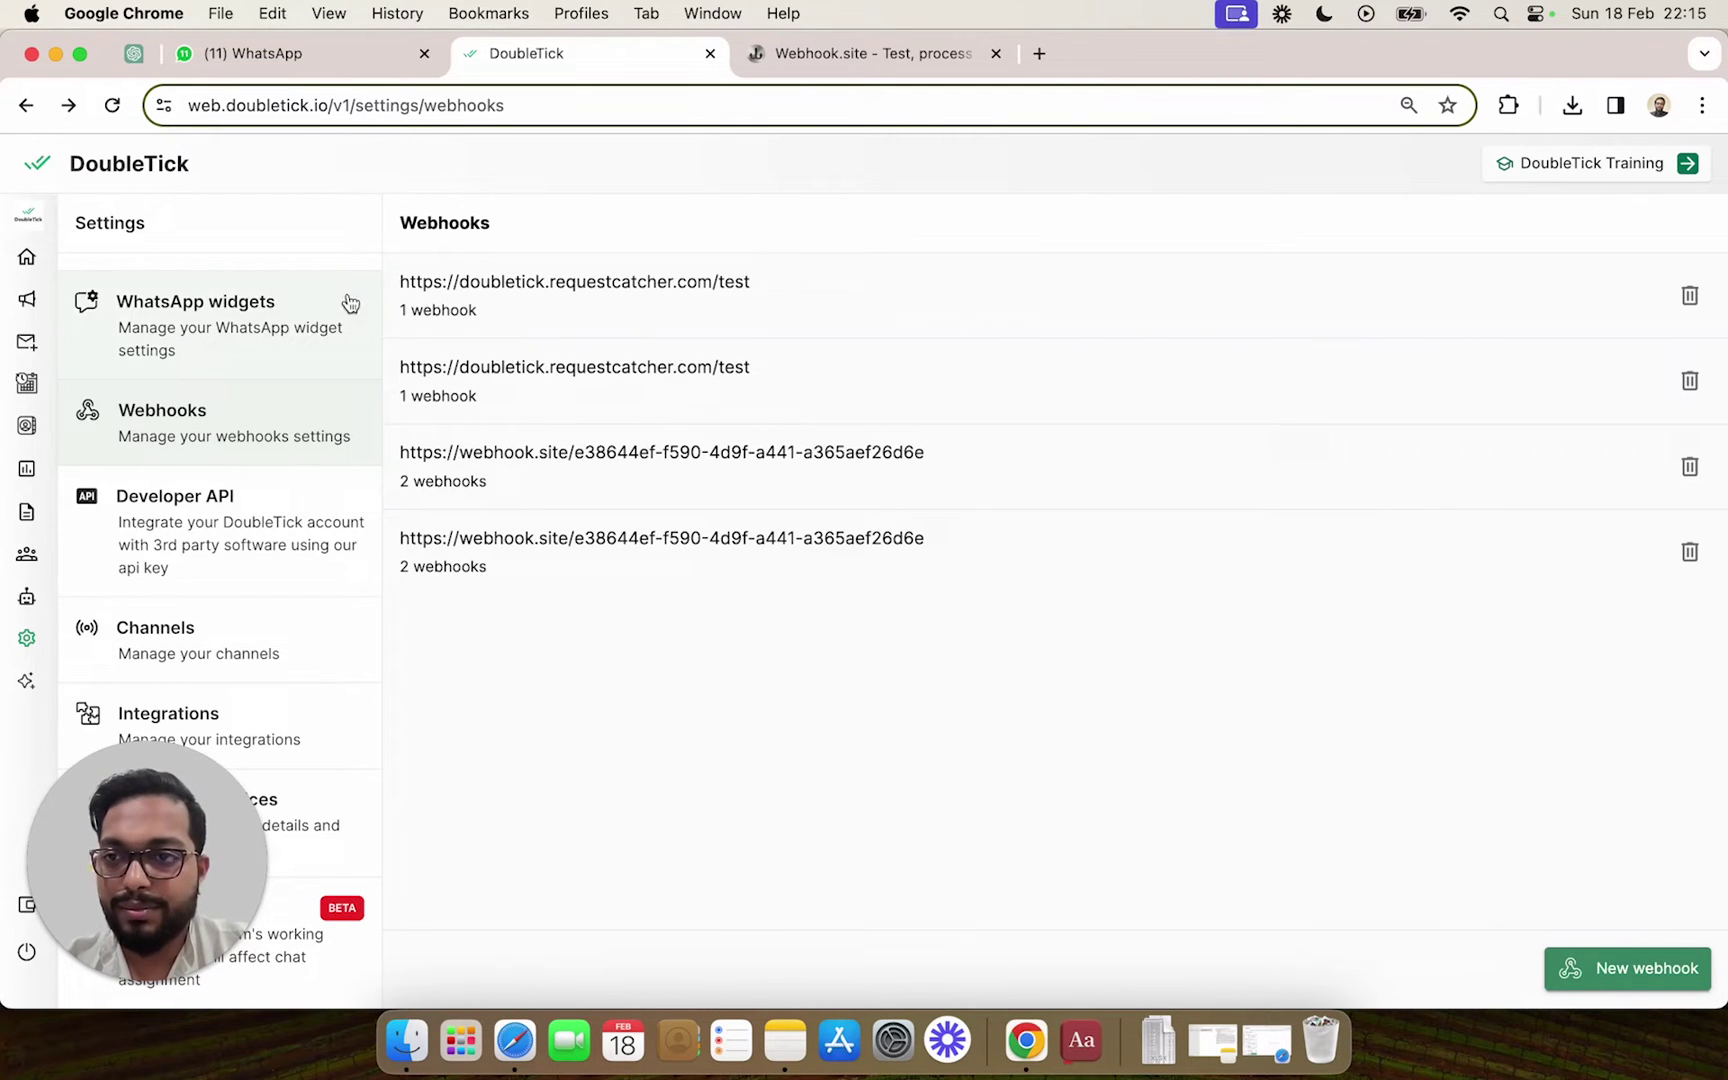
Step: Return DoubleTick to its home chat list and check Webhook.site for incoming requests
{"action": "mouse_move", "coordinate": [18, 300]}
{"action": "left_click", "coordinate": [145, 258]}
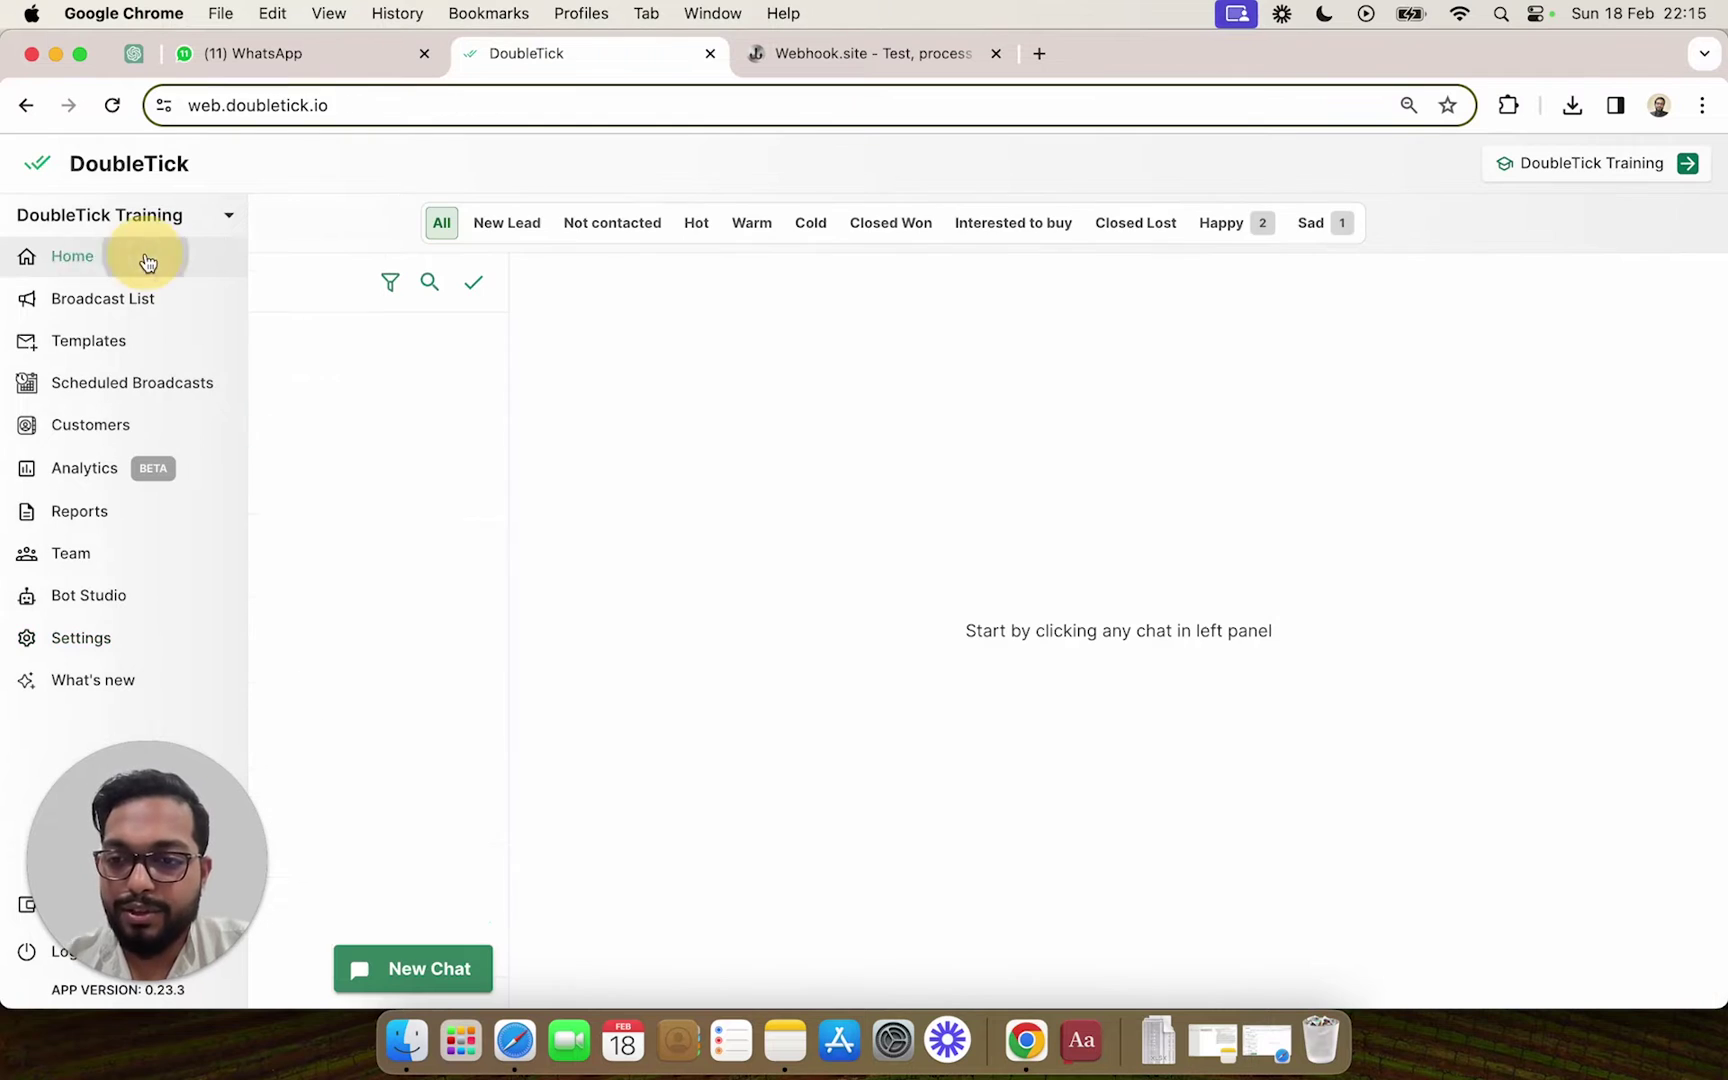
{"action": "left_click", "coordinate": [815, 55]}
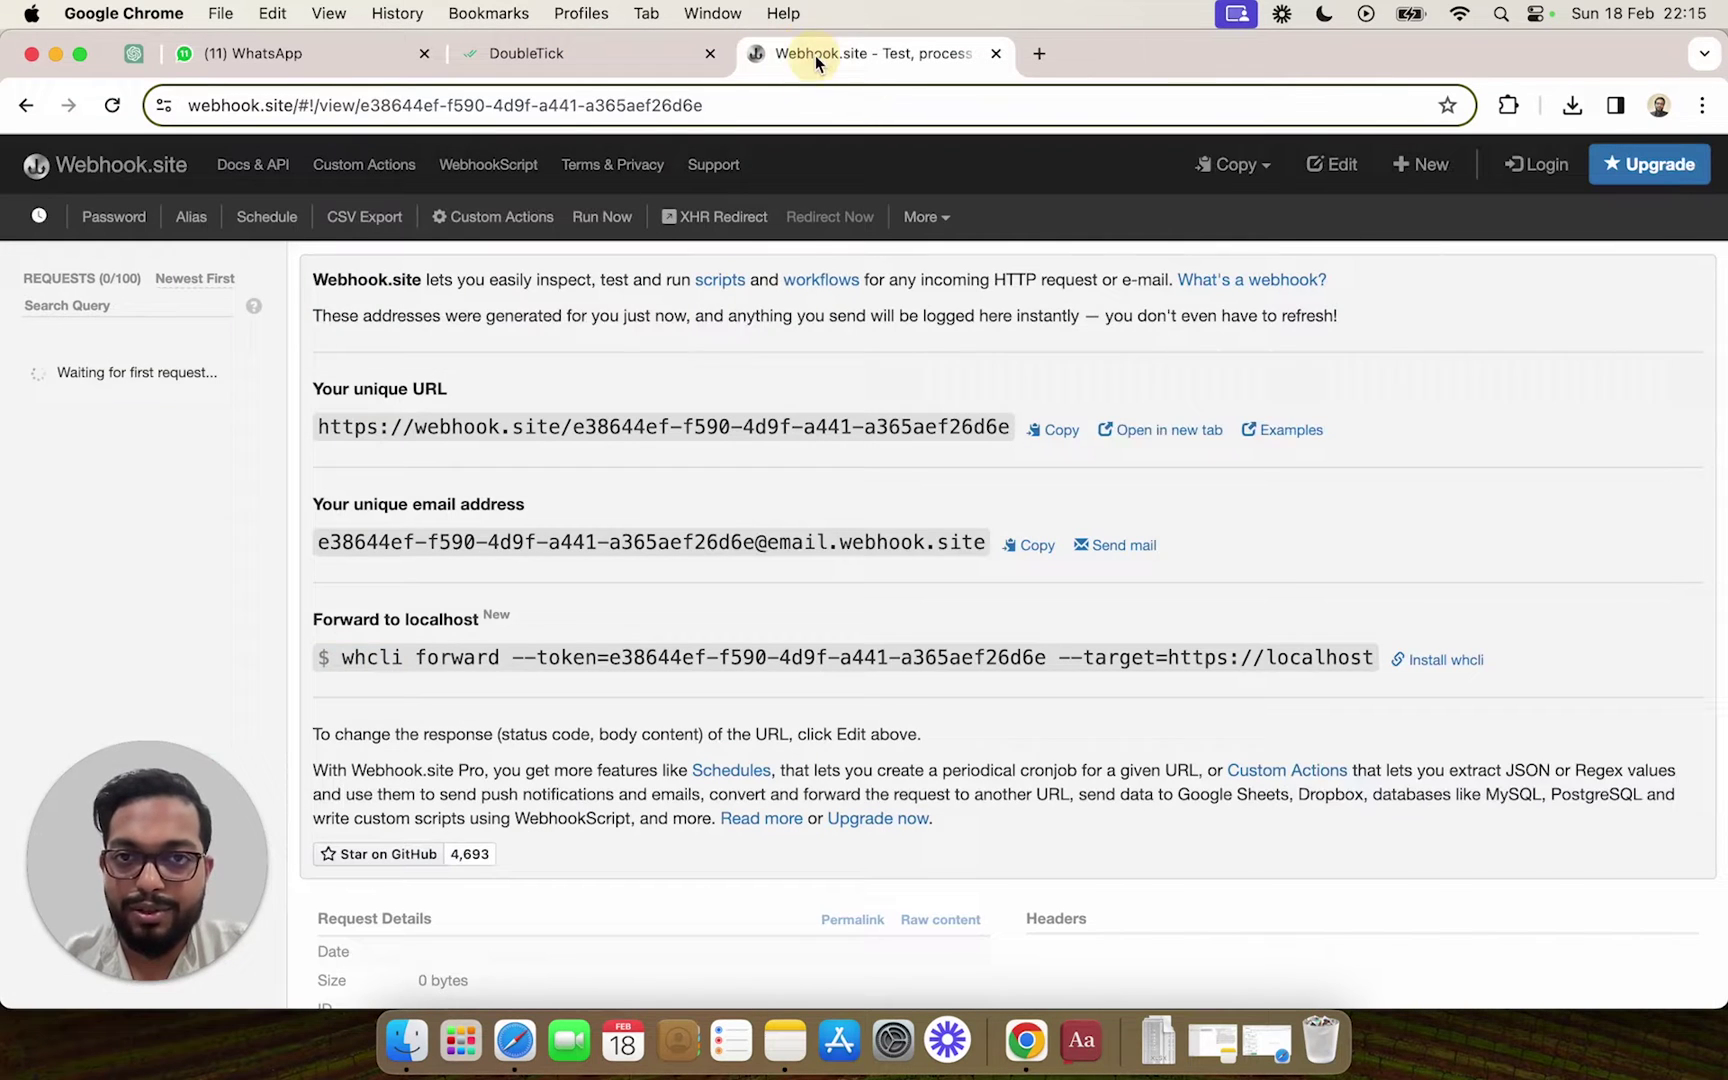
{"action": "scroll", "coordinate": [665, 540], "scroll_direction": "down", "scroll_amount": 3}
{"action": "scroll", "coordinate": [640, 440], "scroll_direction": "up", "scroll_amount": 3}
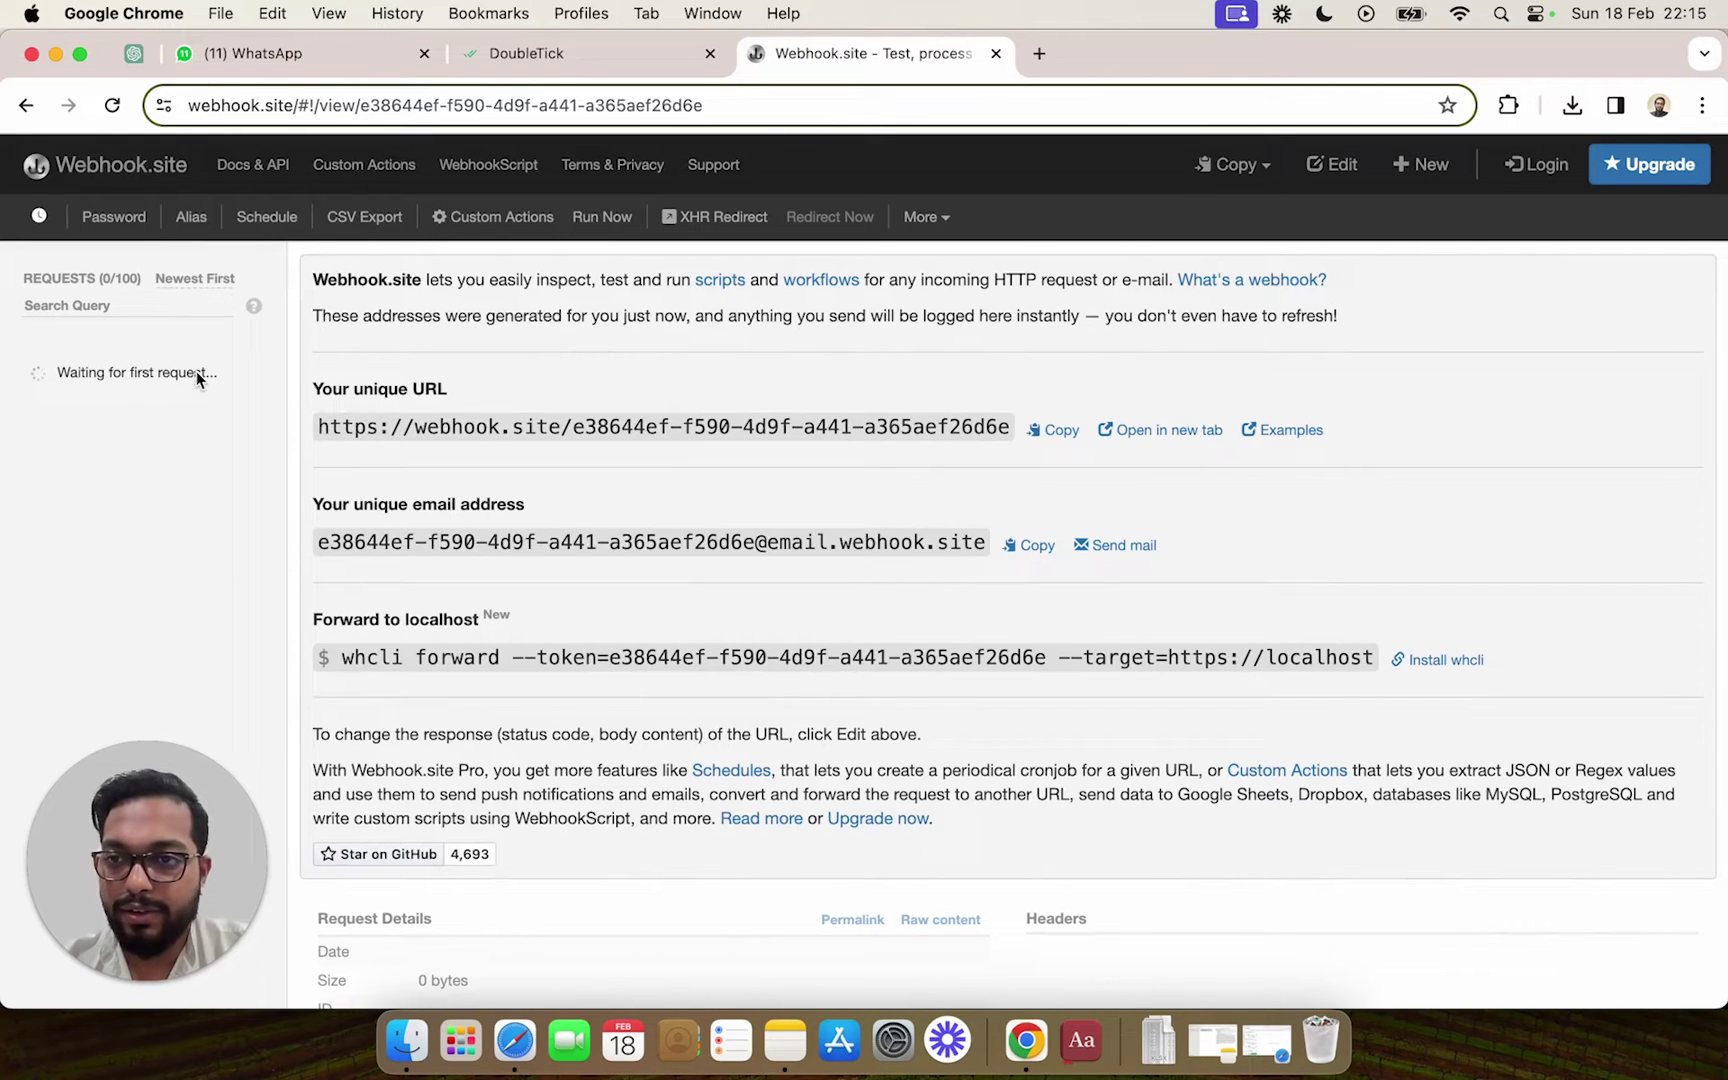
Step: In DoubleTick, remove the current agent from the first customer chat in the list and assign a different agent
{"action": "left_click", "coordinate": [563, 62]}
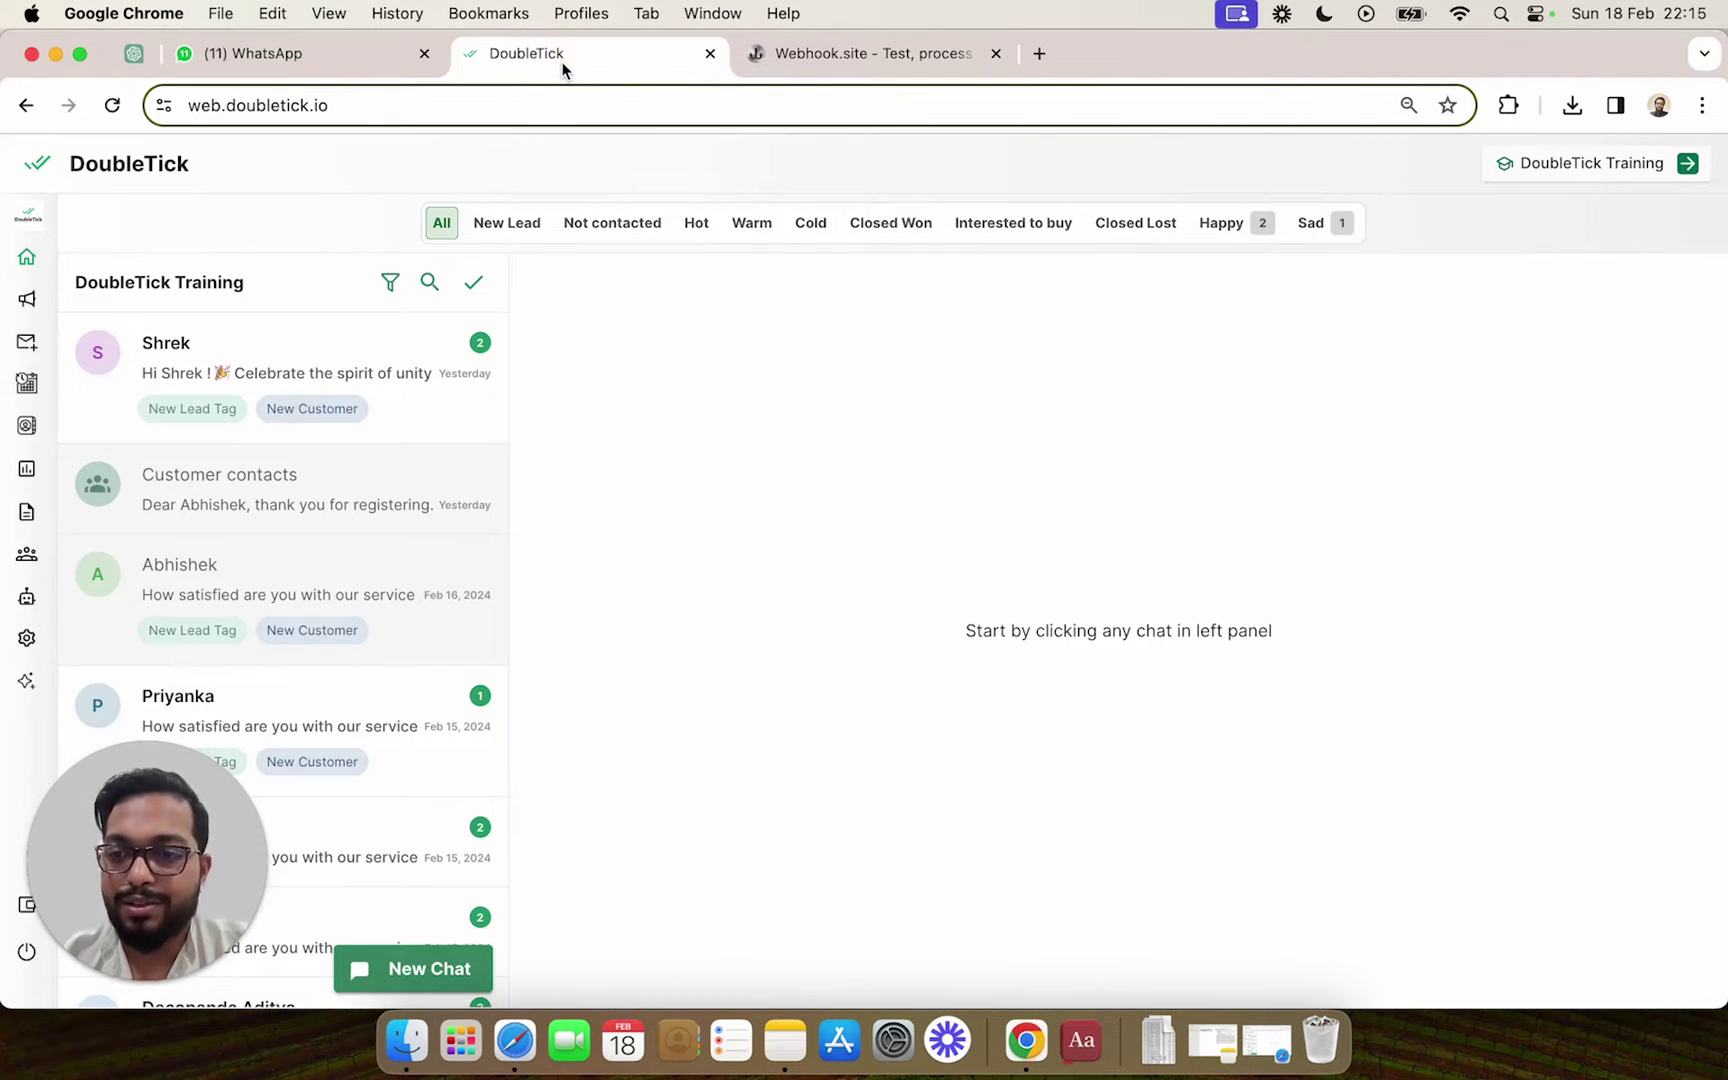
{"action": "left_click", "coordinate": [391, 353]}
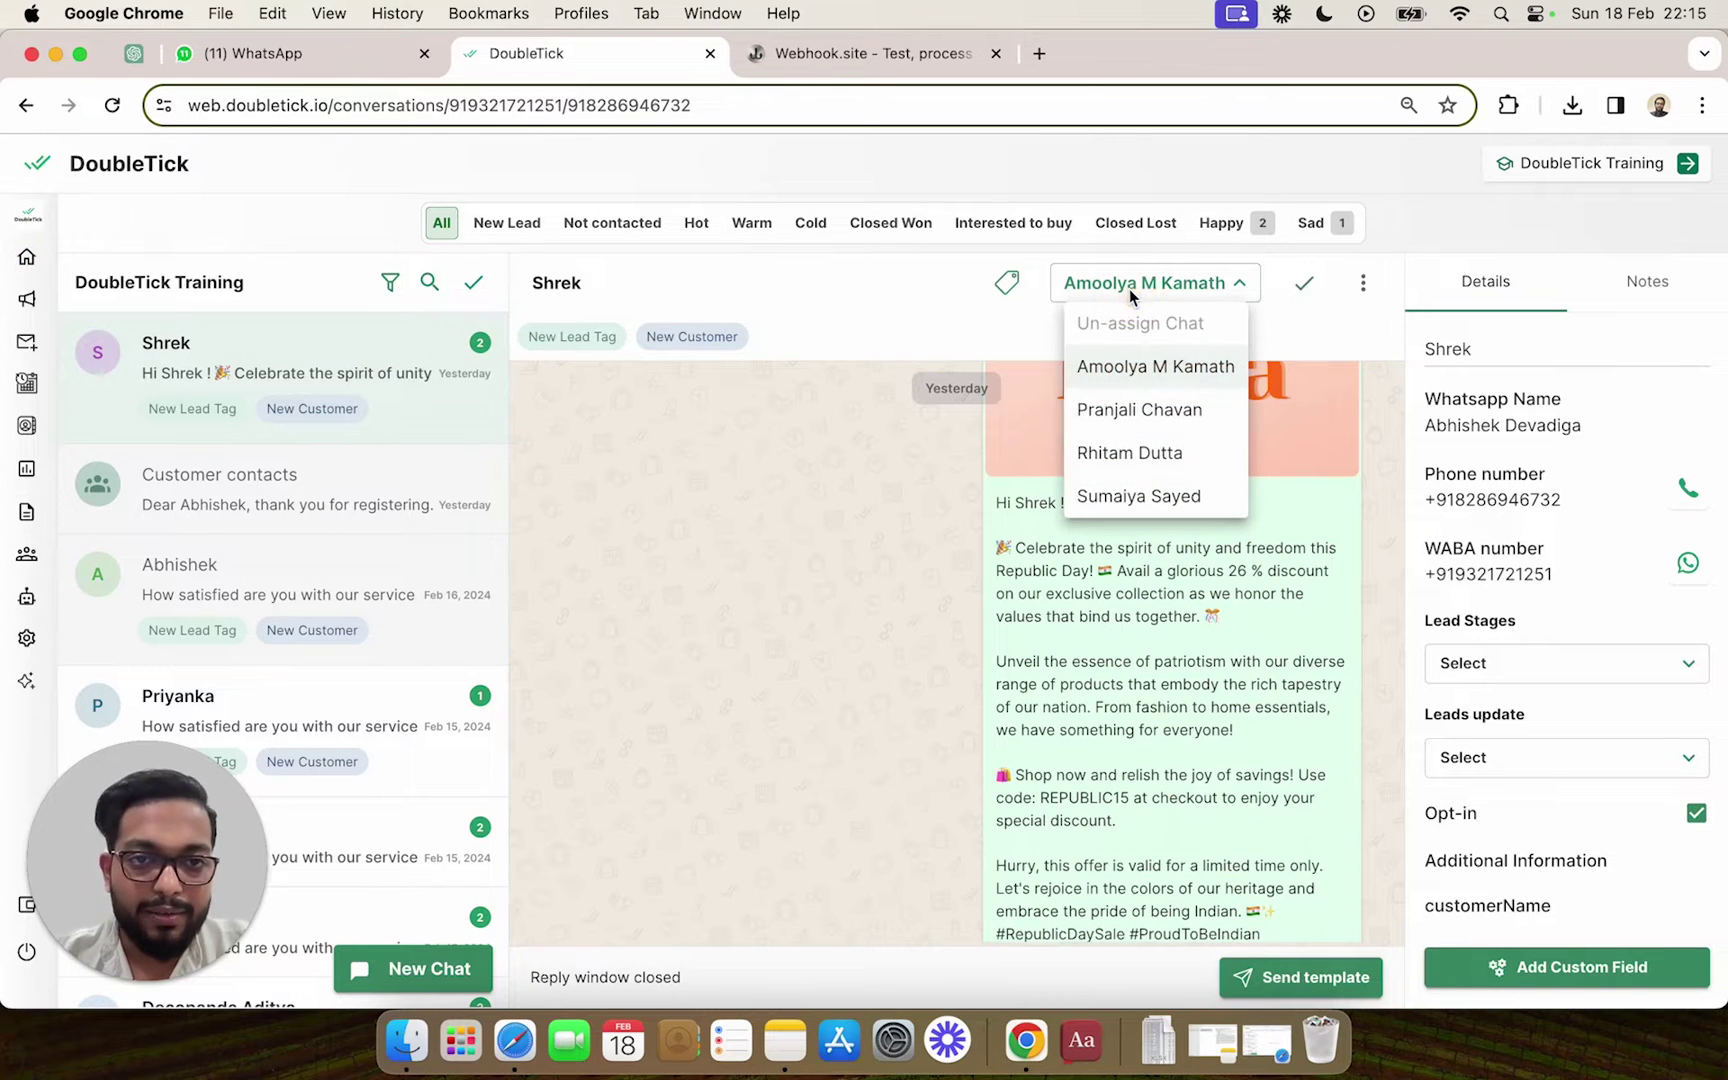
{"action": "left_click", "coordinate": [1131, 319]}
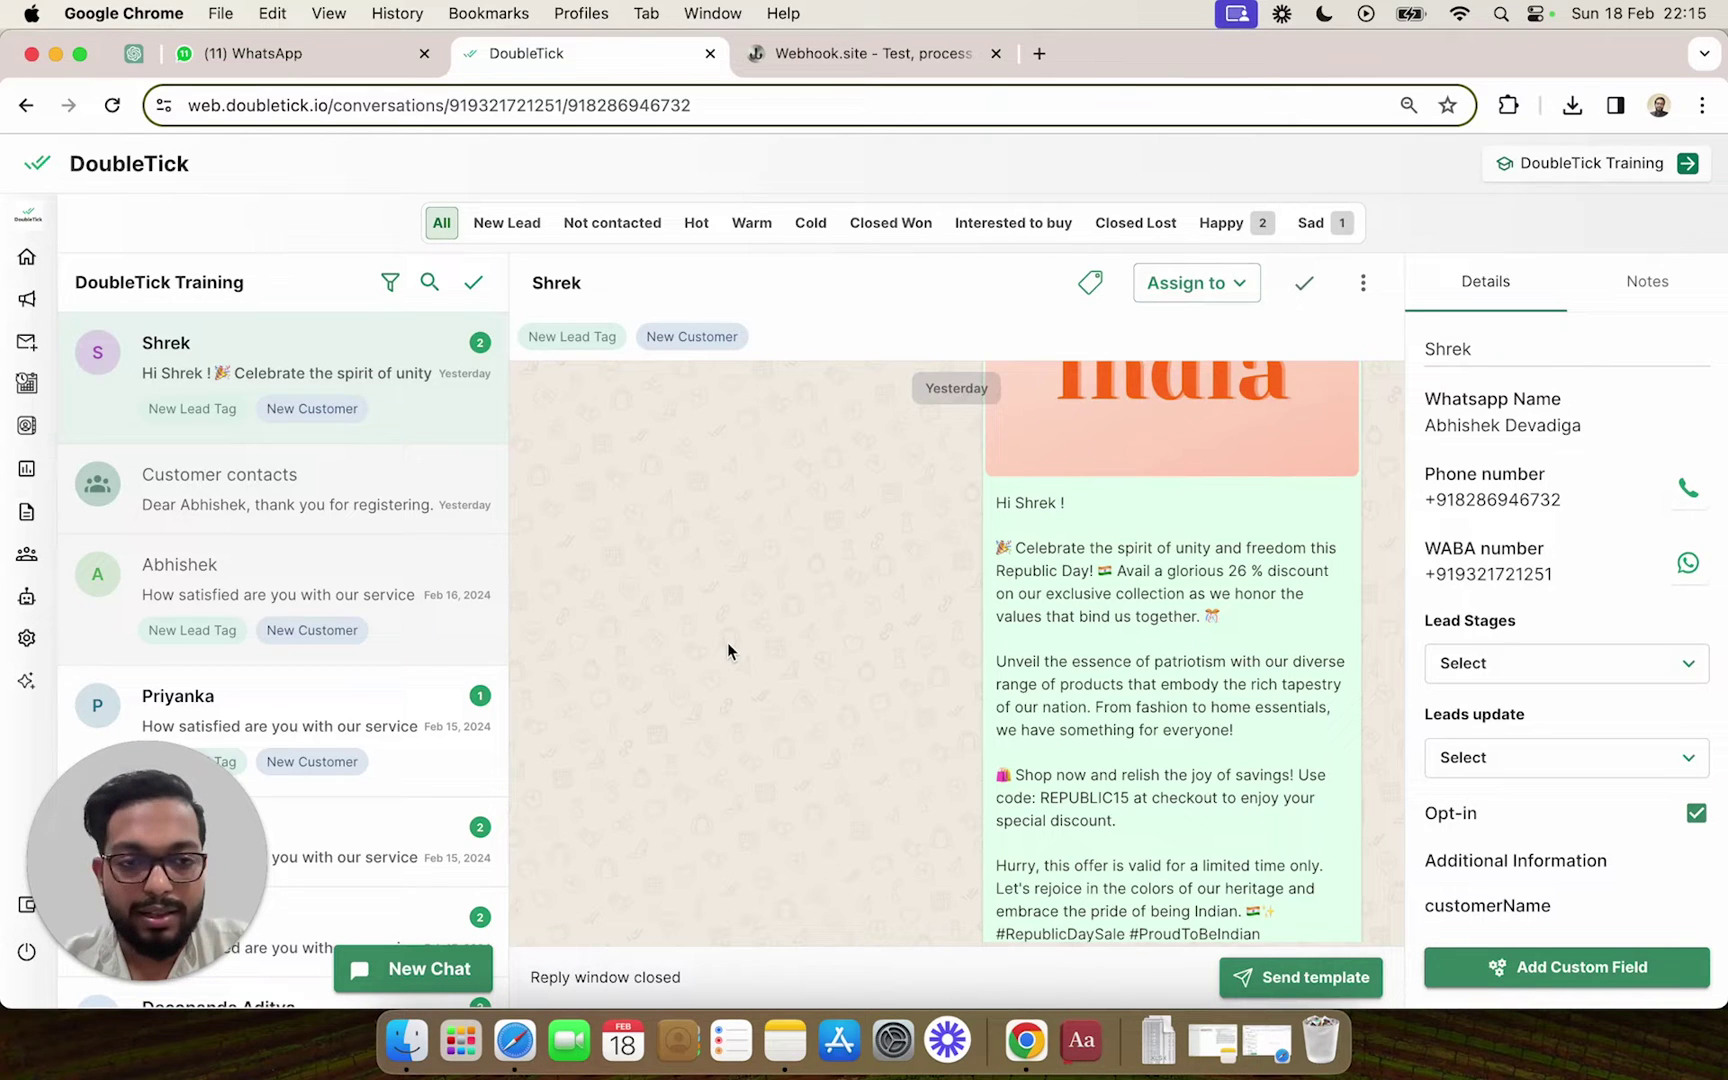
Step: Switch to Webhook.site, dismiss the notification request and examine the raw JSON content of the received POST request
{"action": "left_click", "coordinate": [821, 53]}
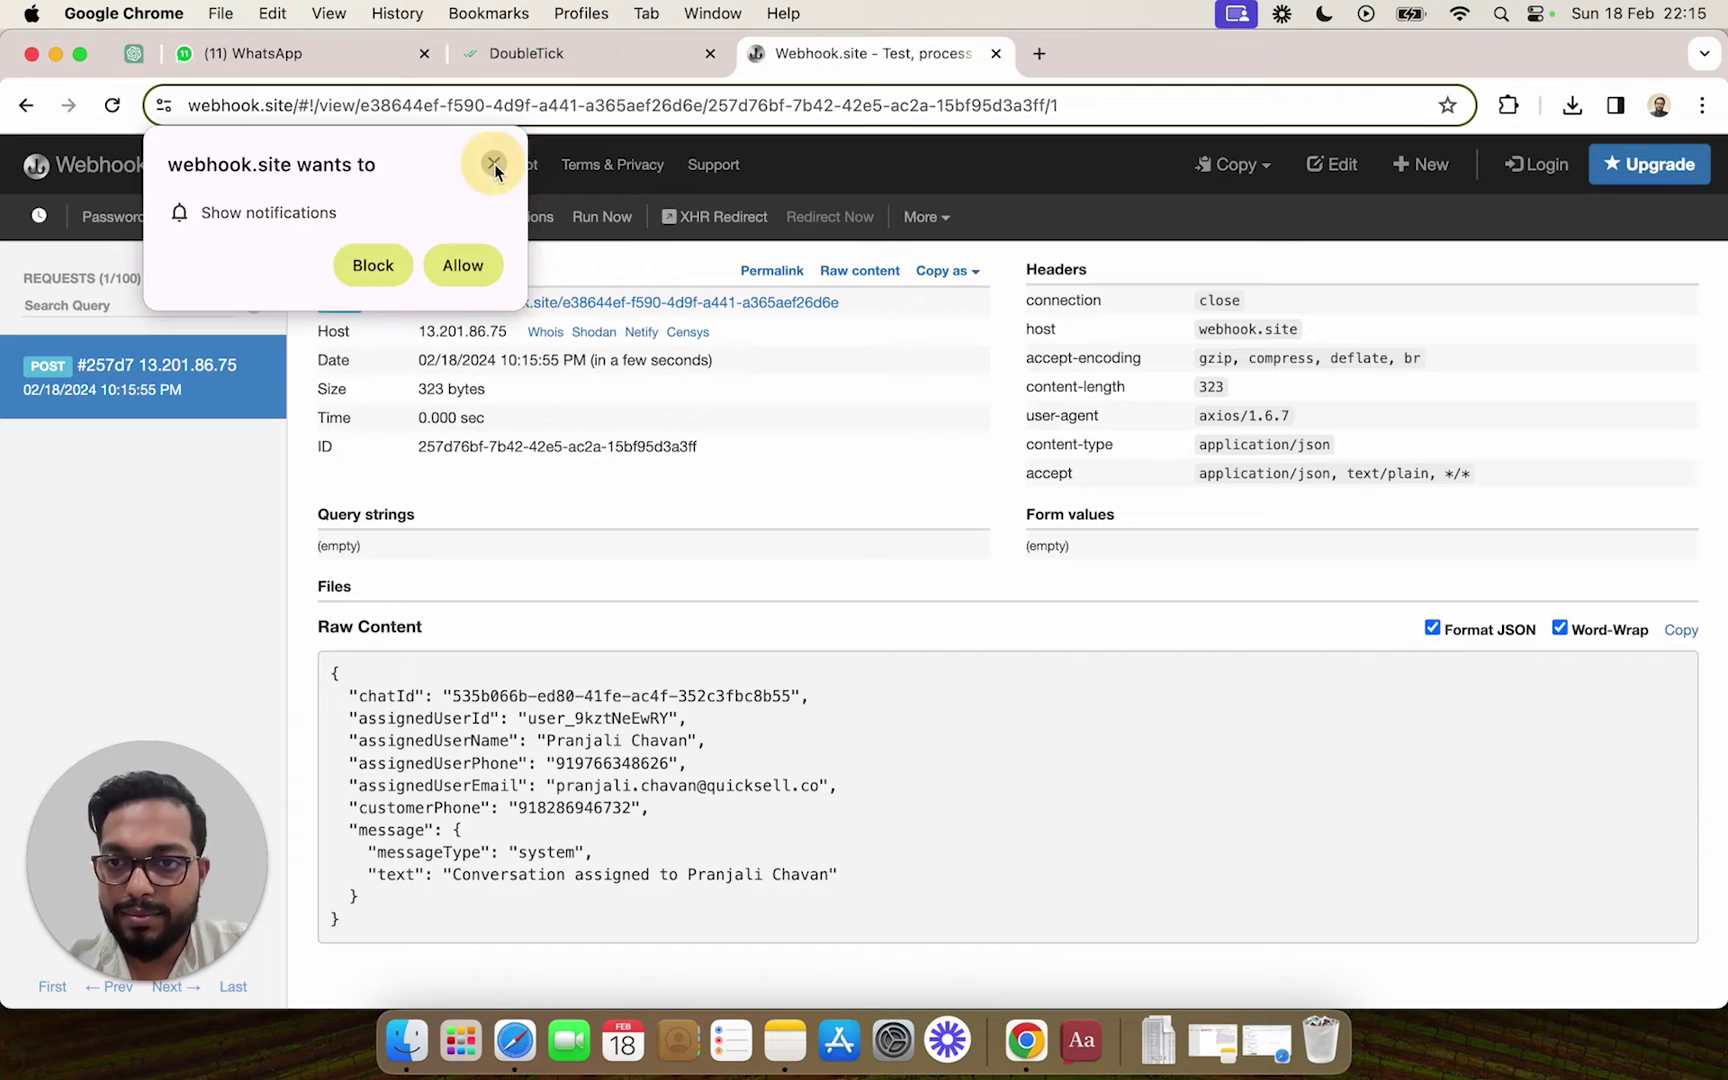
{"action": "left_click", "coordinate": [493, 164]}
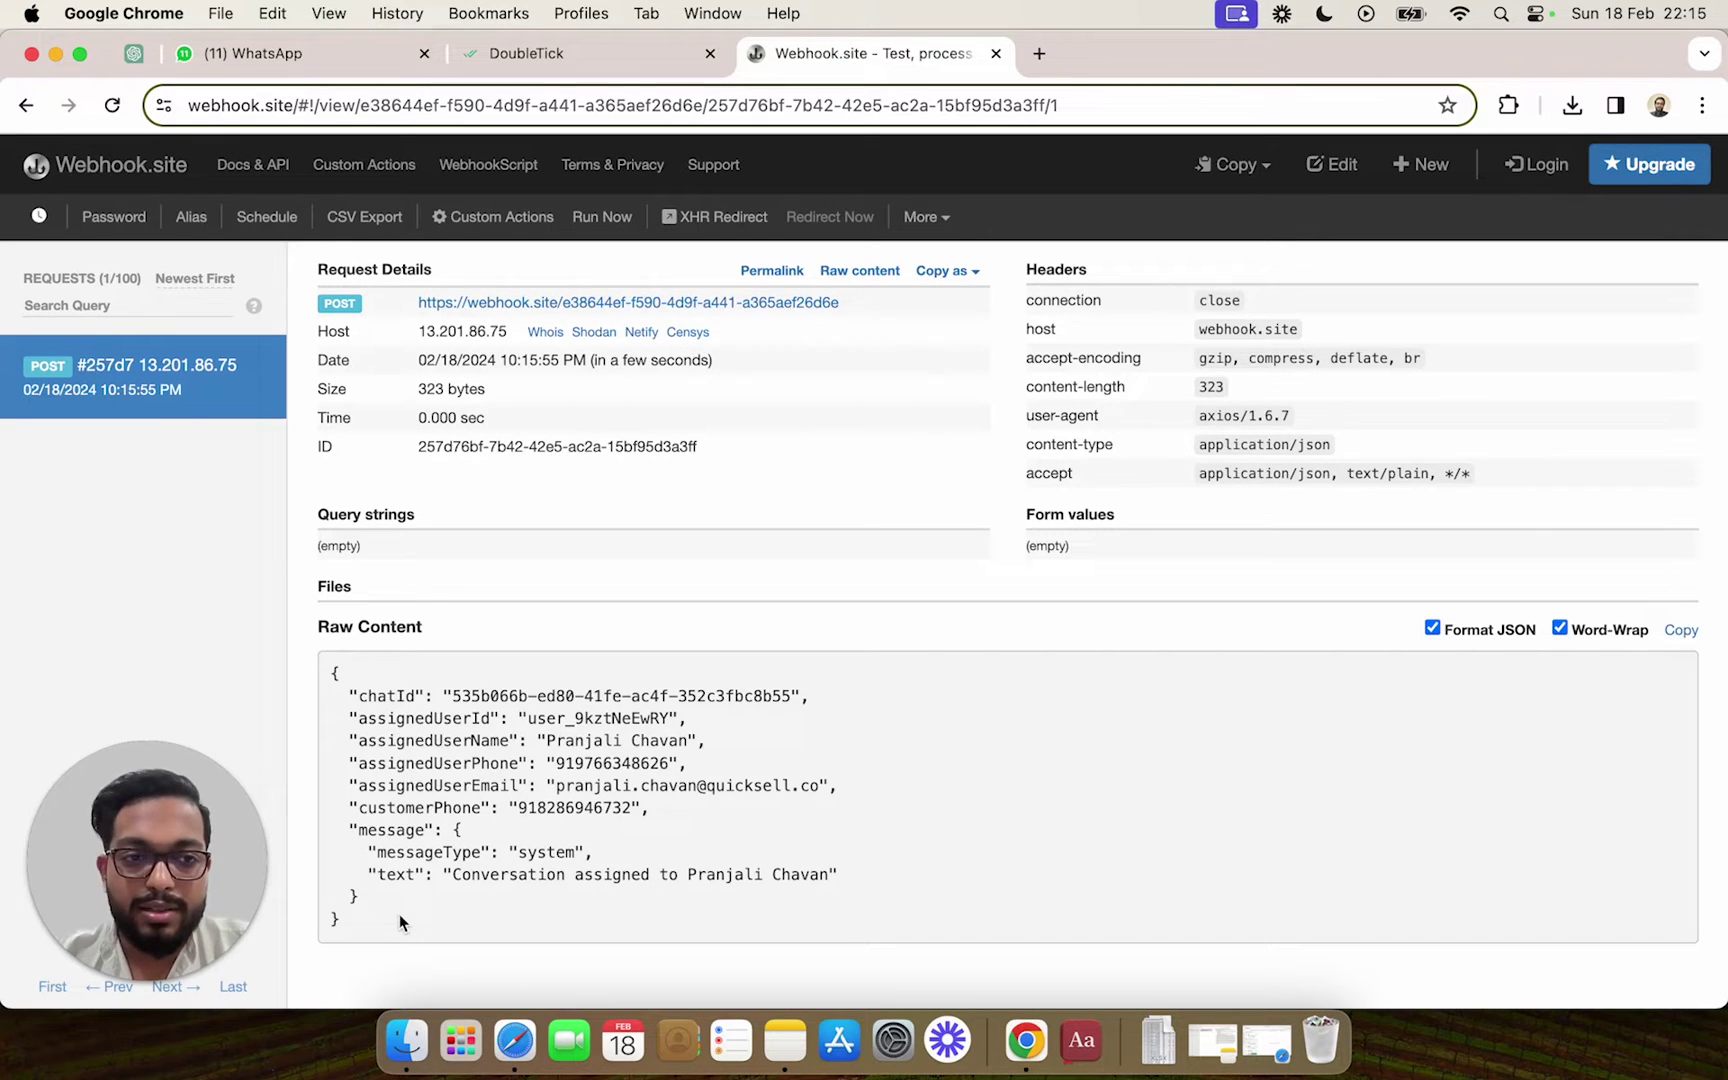
{"action": "left_click", "coordinate": [335, 671]}
{"action": "left_click_drag", "start_coordinate": [335, 671], "coordinate": [386, 926]}
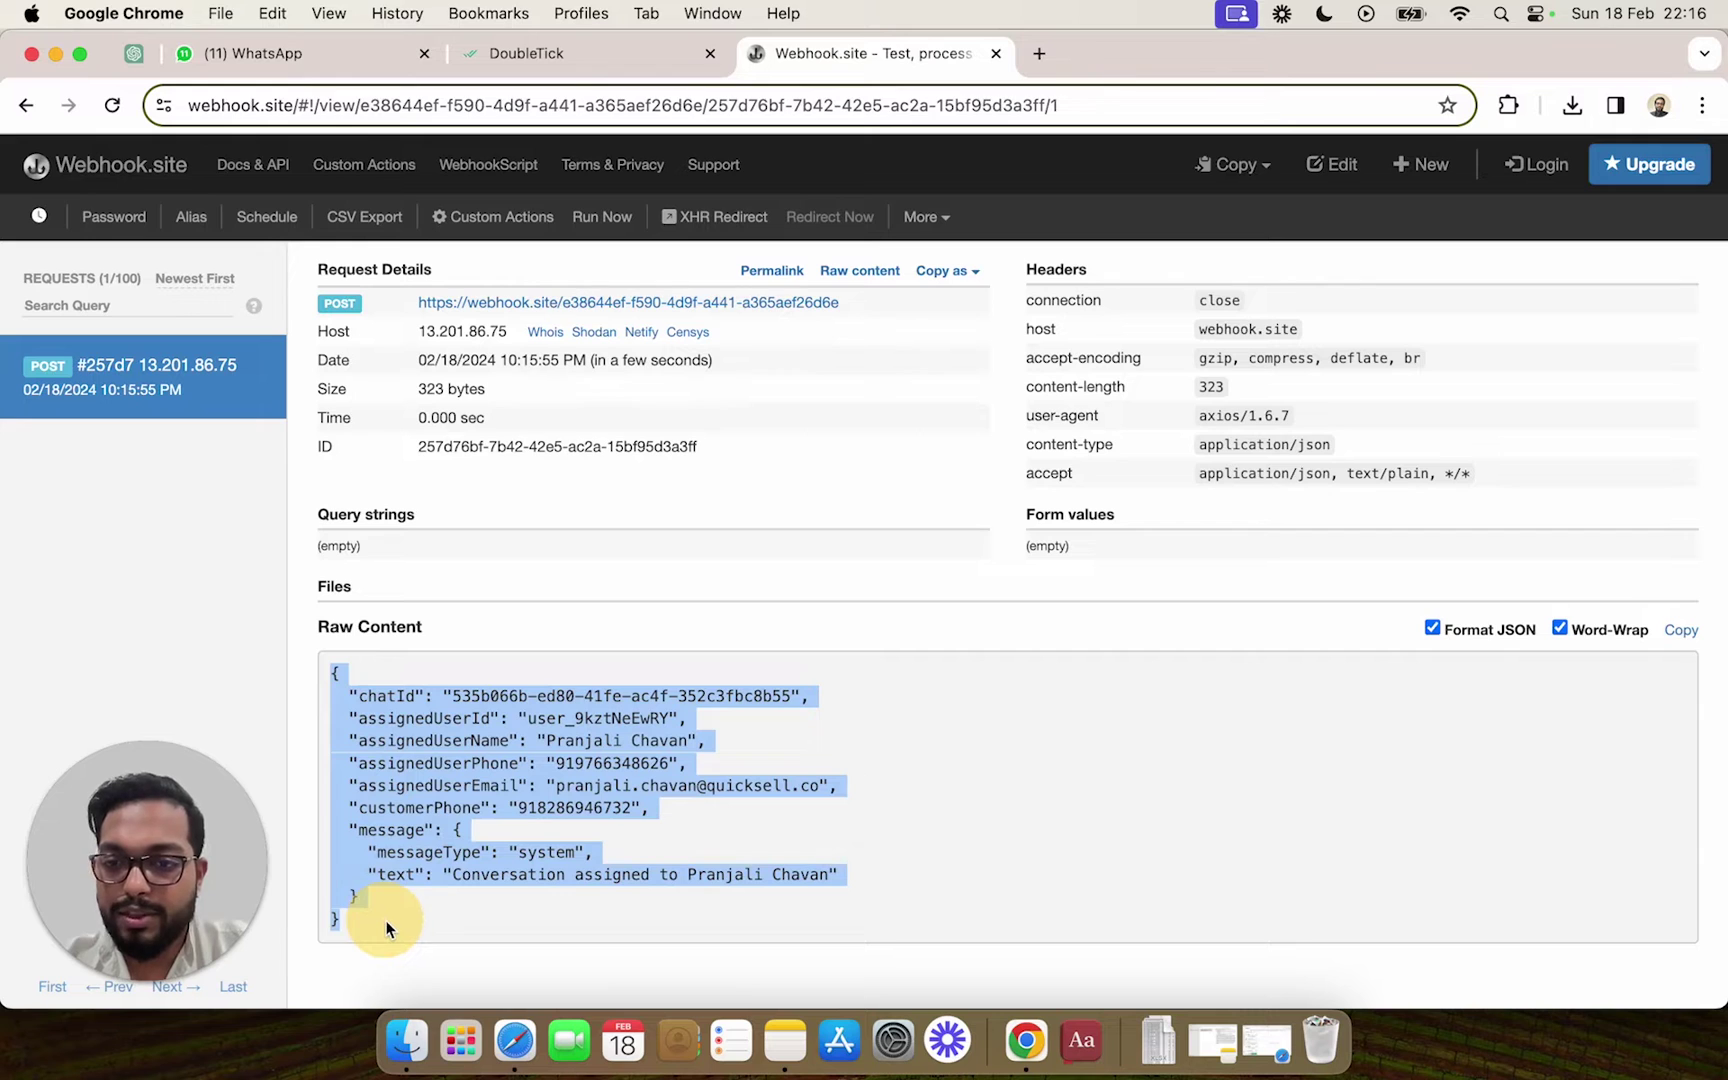
{"action": "left_click", "coordinate": [413, 762]}
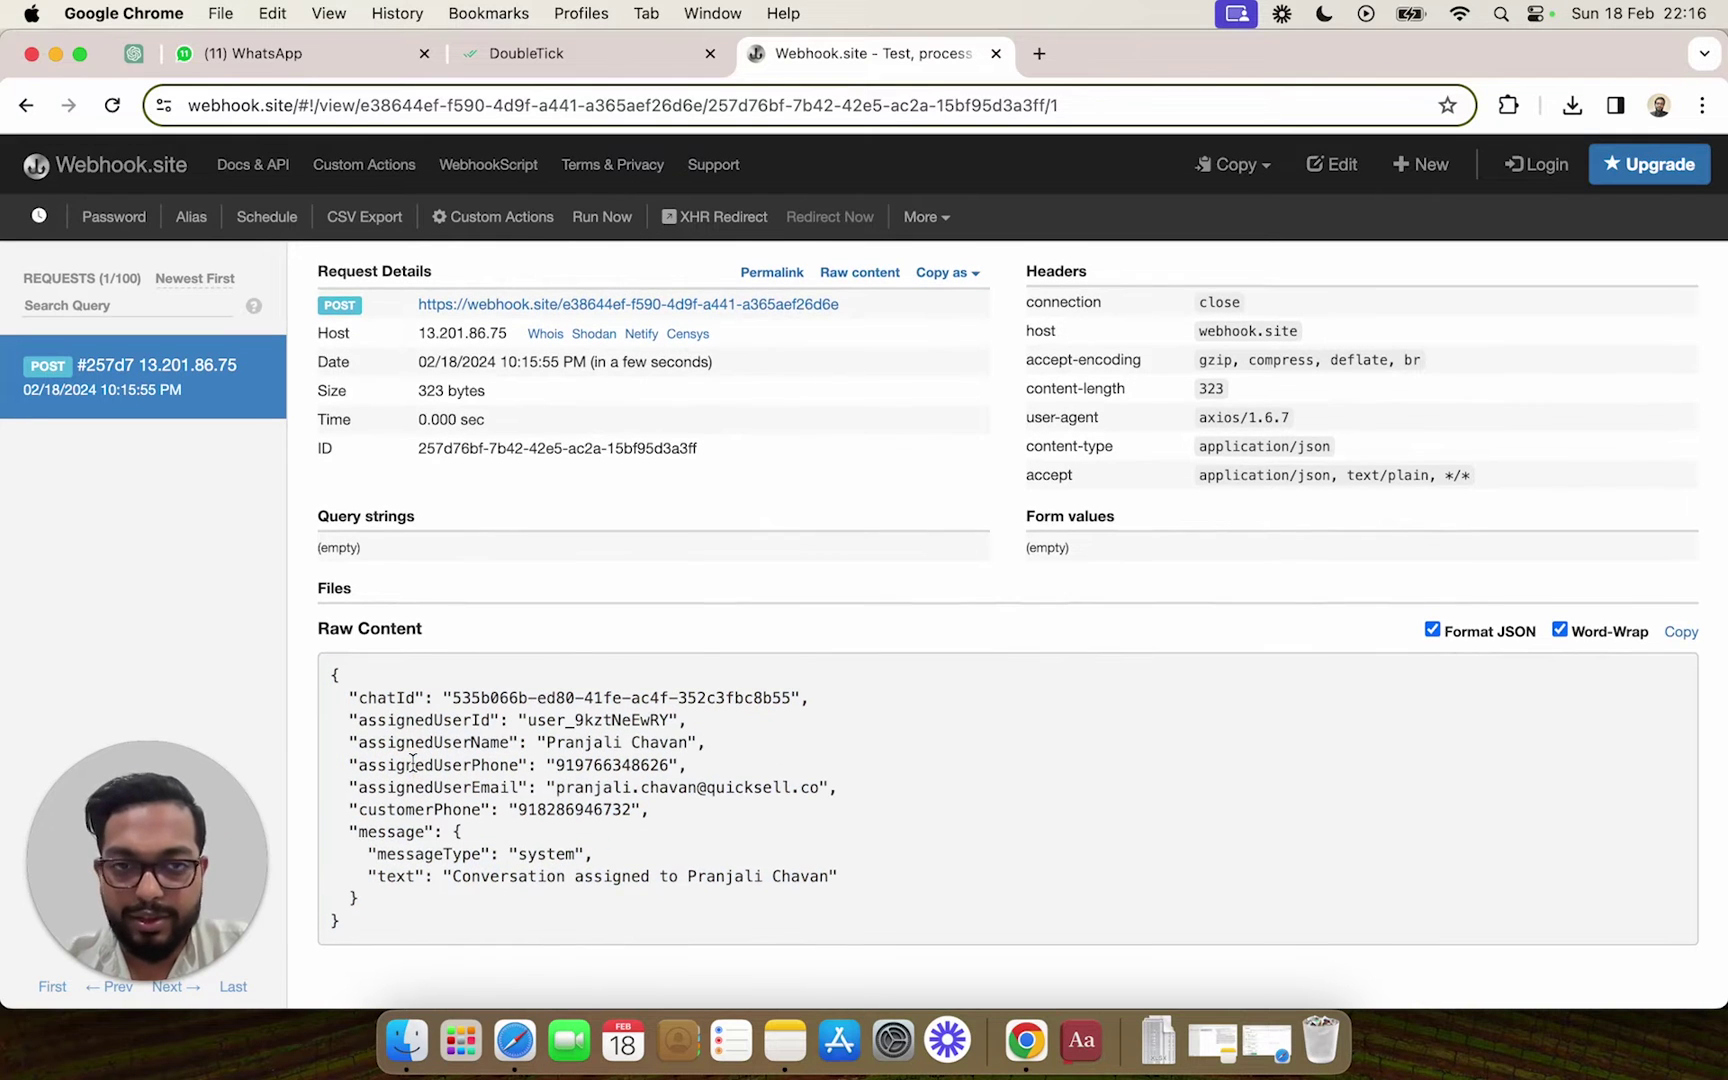
Step: Switch to DoubleTick and open a blank new webhook form in the Webhooks settings
{"action": "key", "text": "ctrl+shift+Tab"}
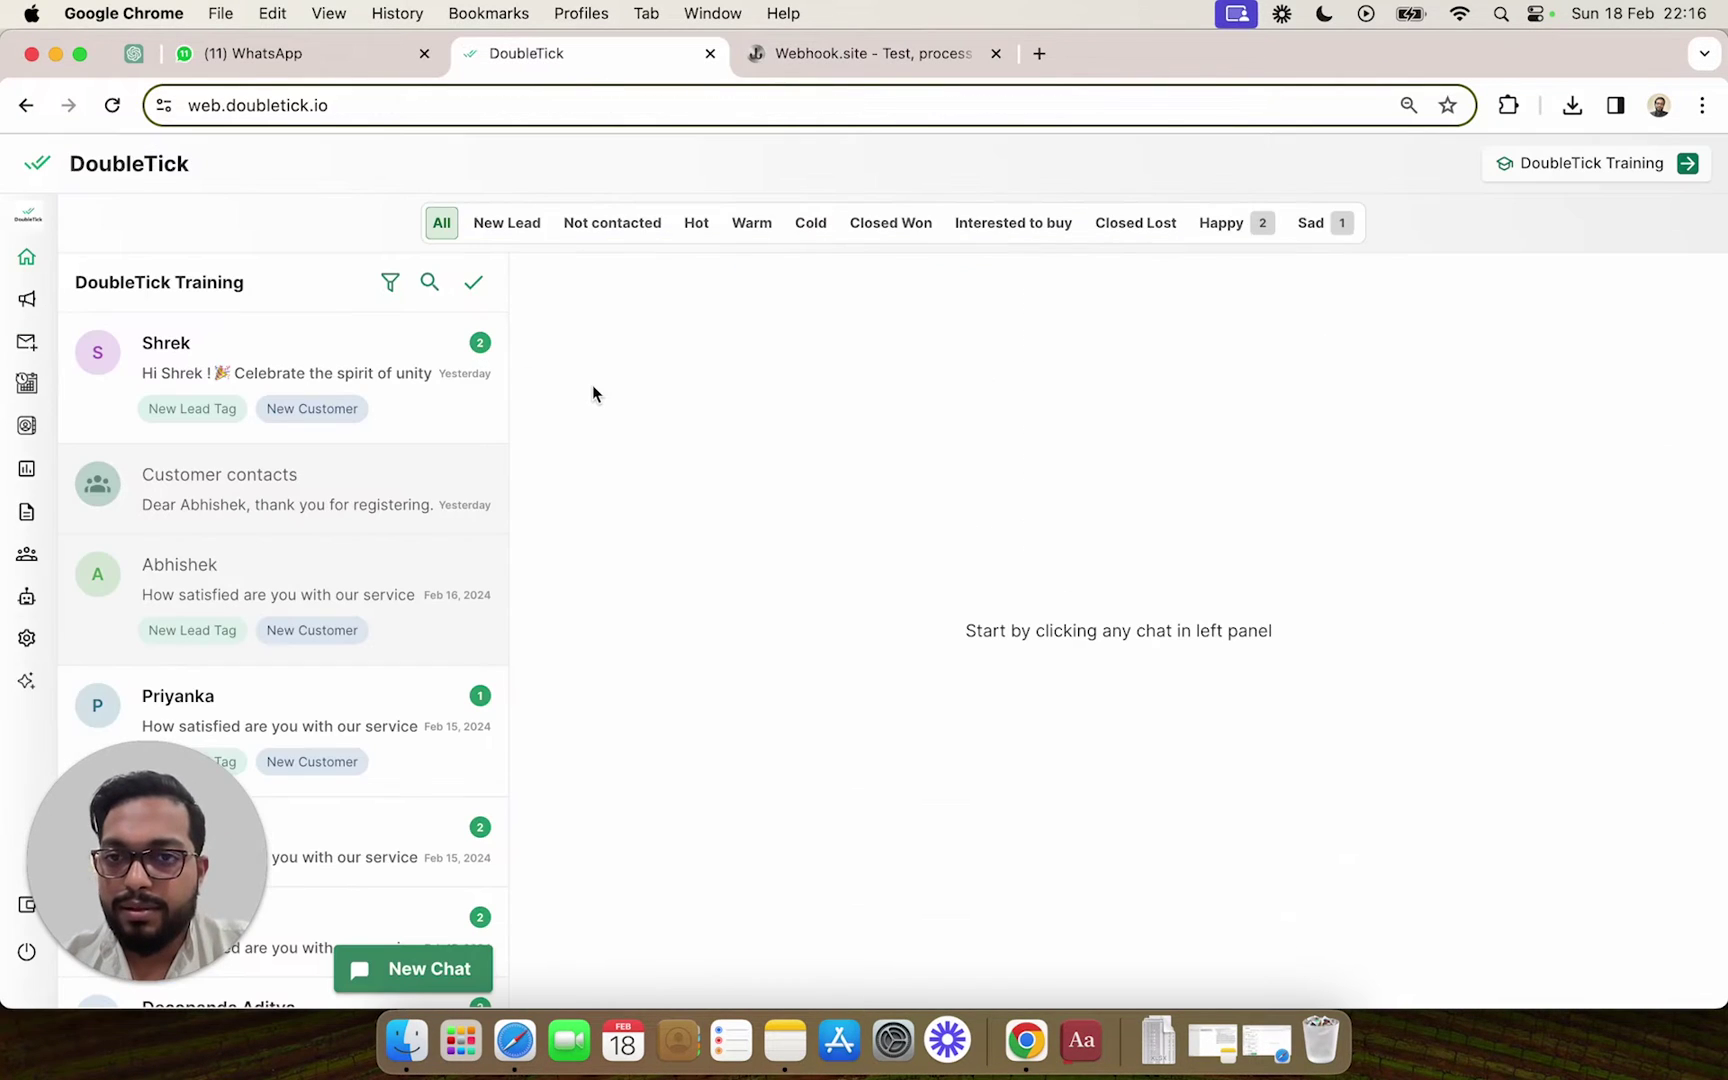
{"action": "mouse_move", "coordinate": [58, 594]}
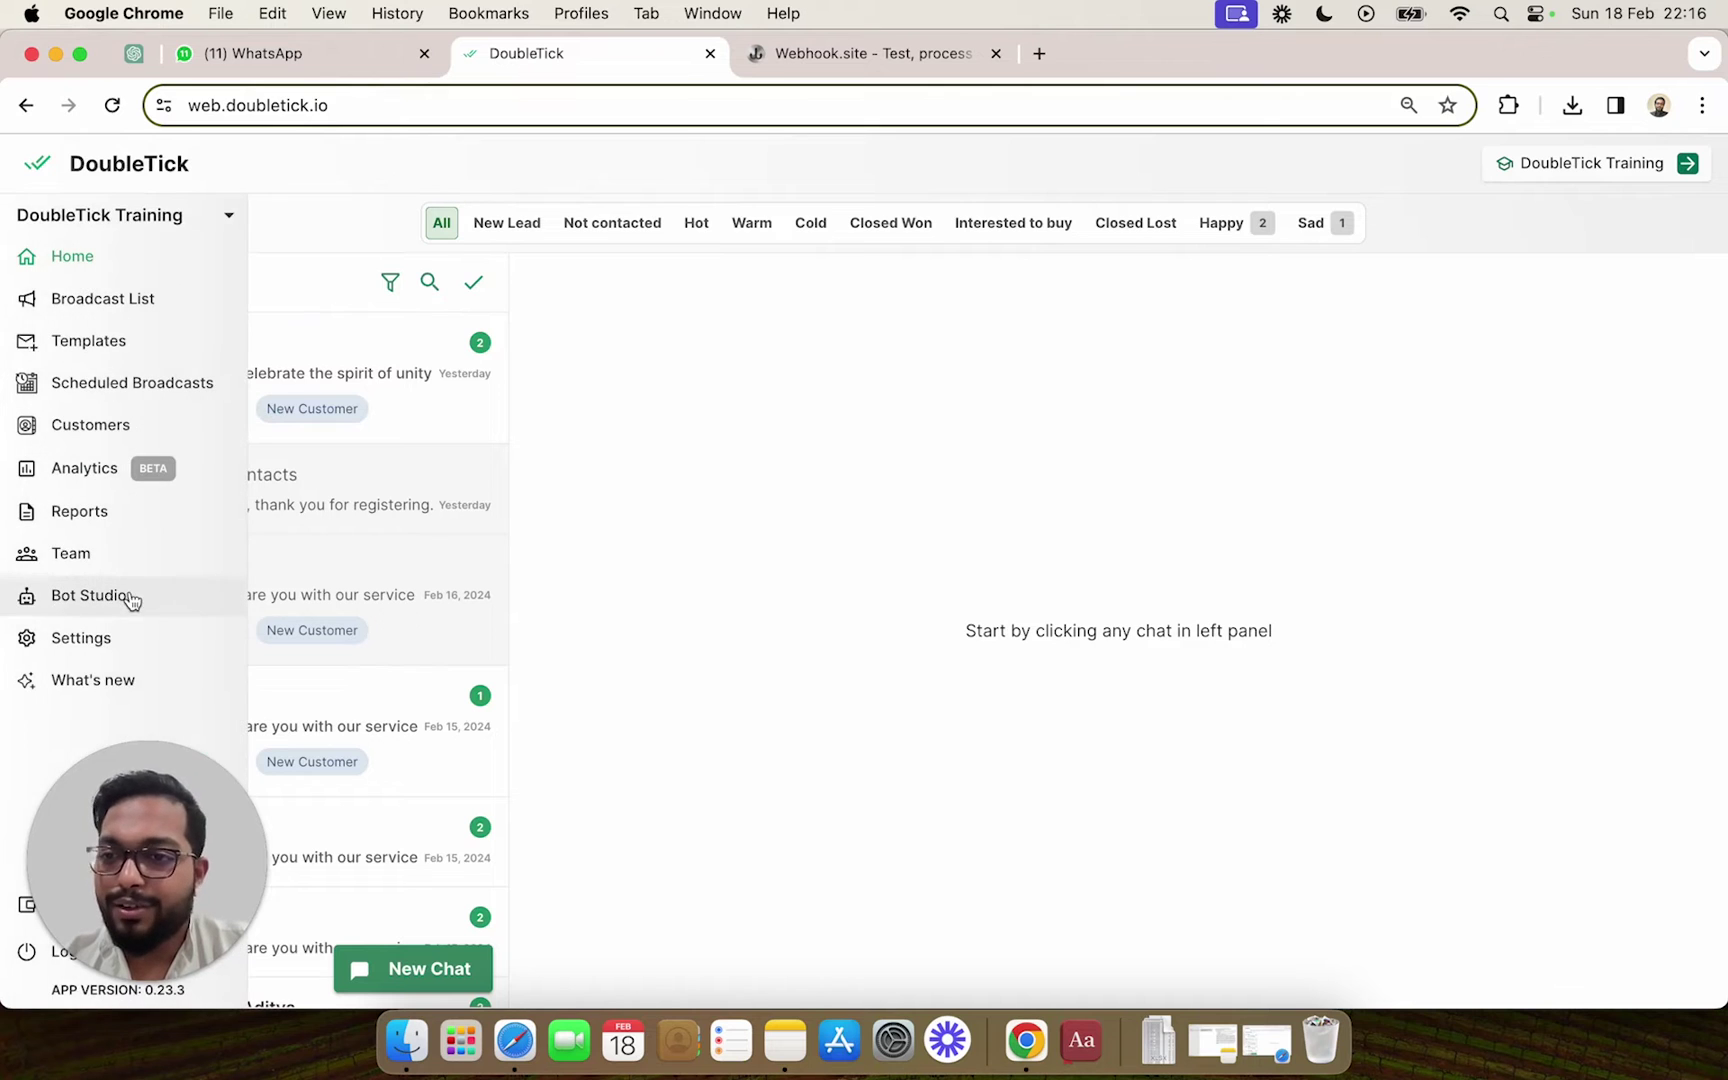
{"action": "left_click", "coordinate": [154, 640]}
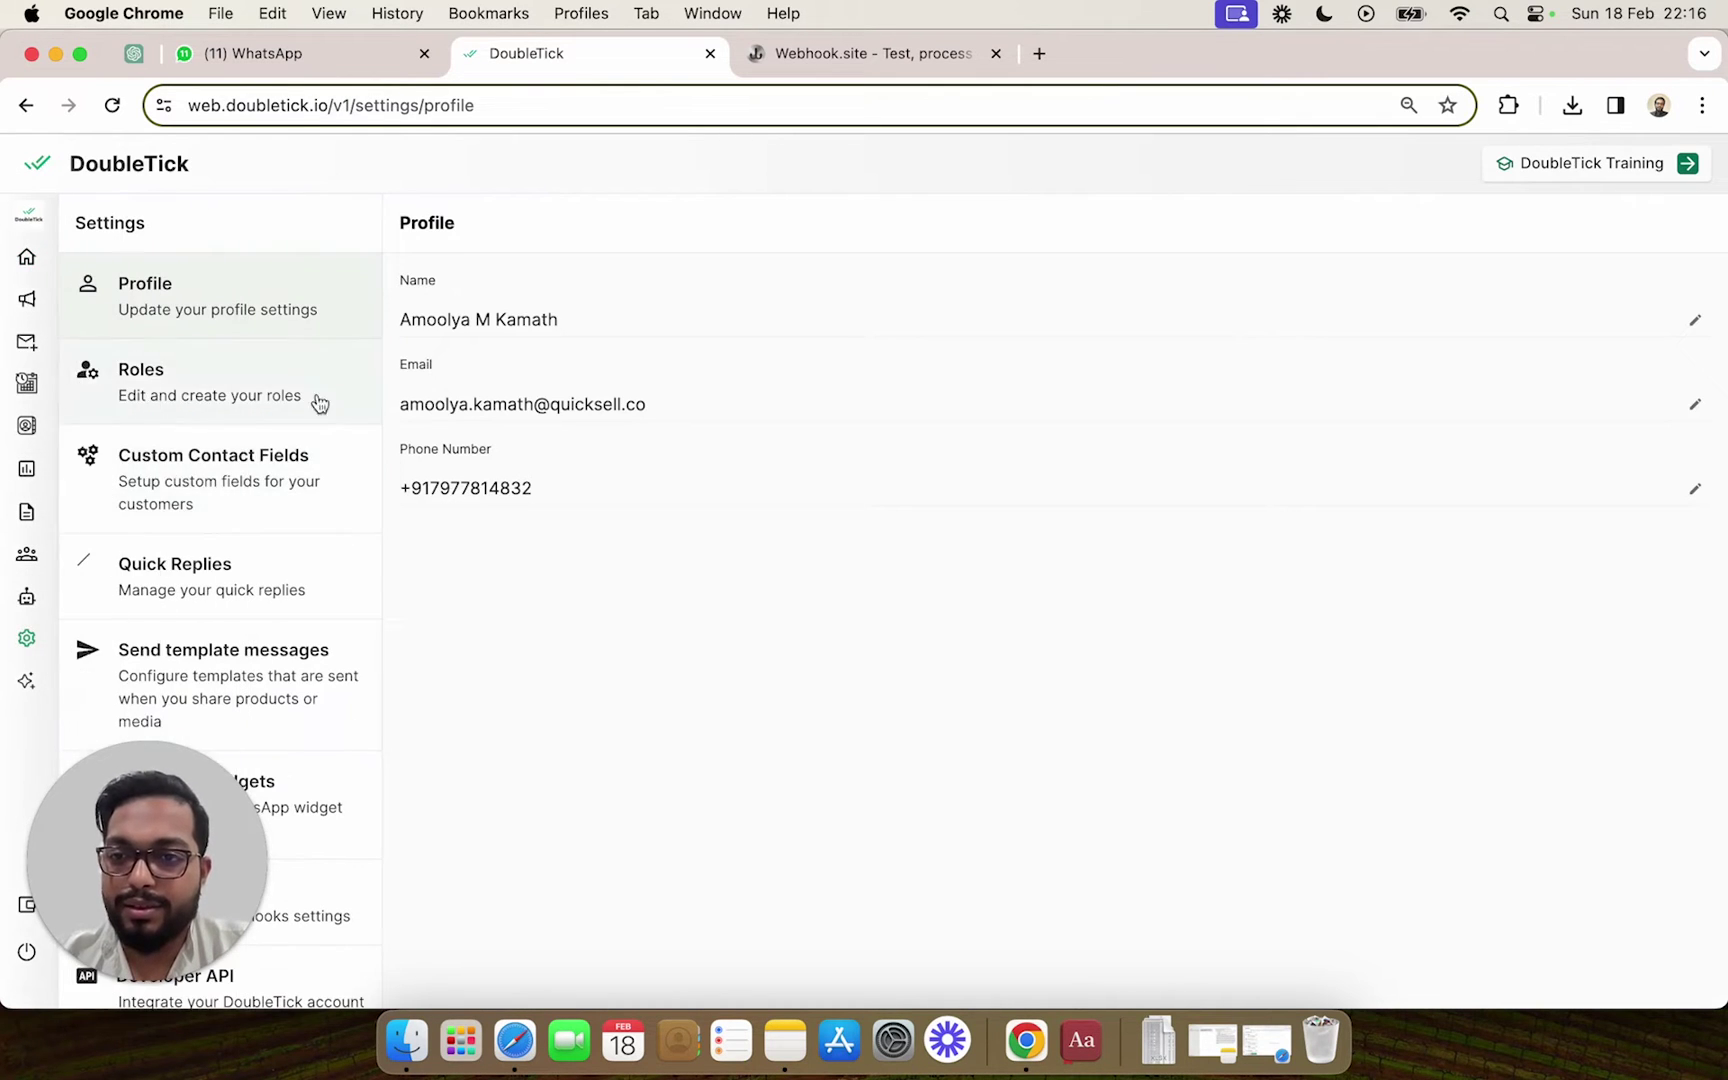
{"action": "scroll", "coordinate": [296, 824], "scroll_direction": "down", "scroll_amount": 2}
{"action": "scroll", "coordinate": [296, 824], "scroll_direction": "down", "scroll_amount": 2}
{"action": "left_click", "coordinate": [285, 625]}
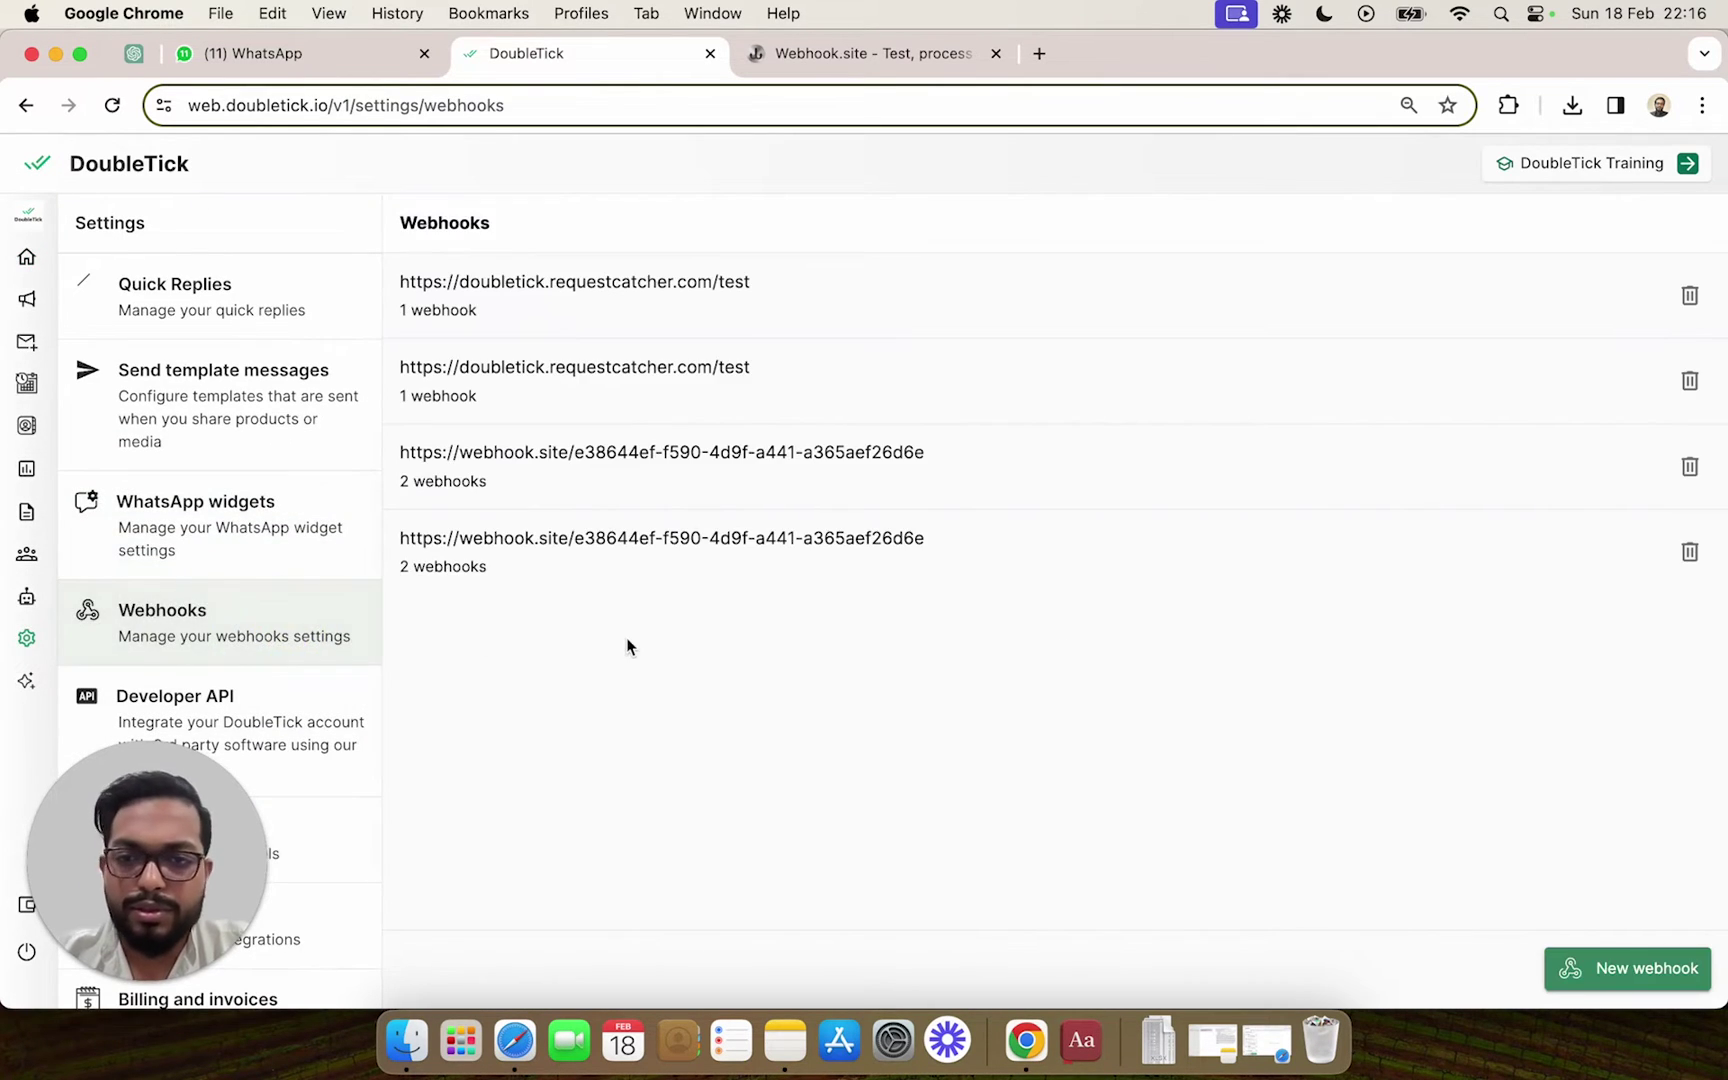
{"action": "left_click", "coordinate": [1626, 968]}
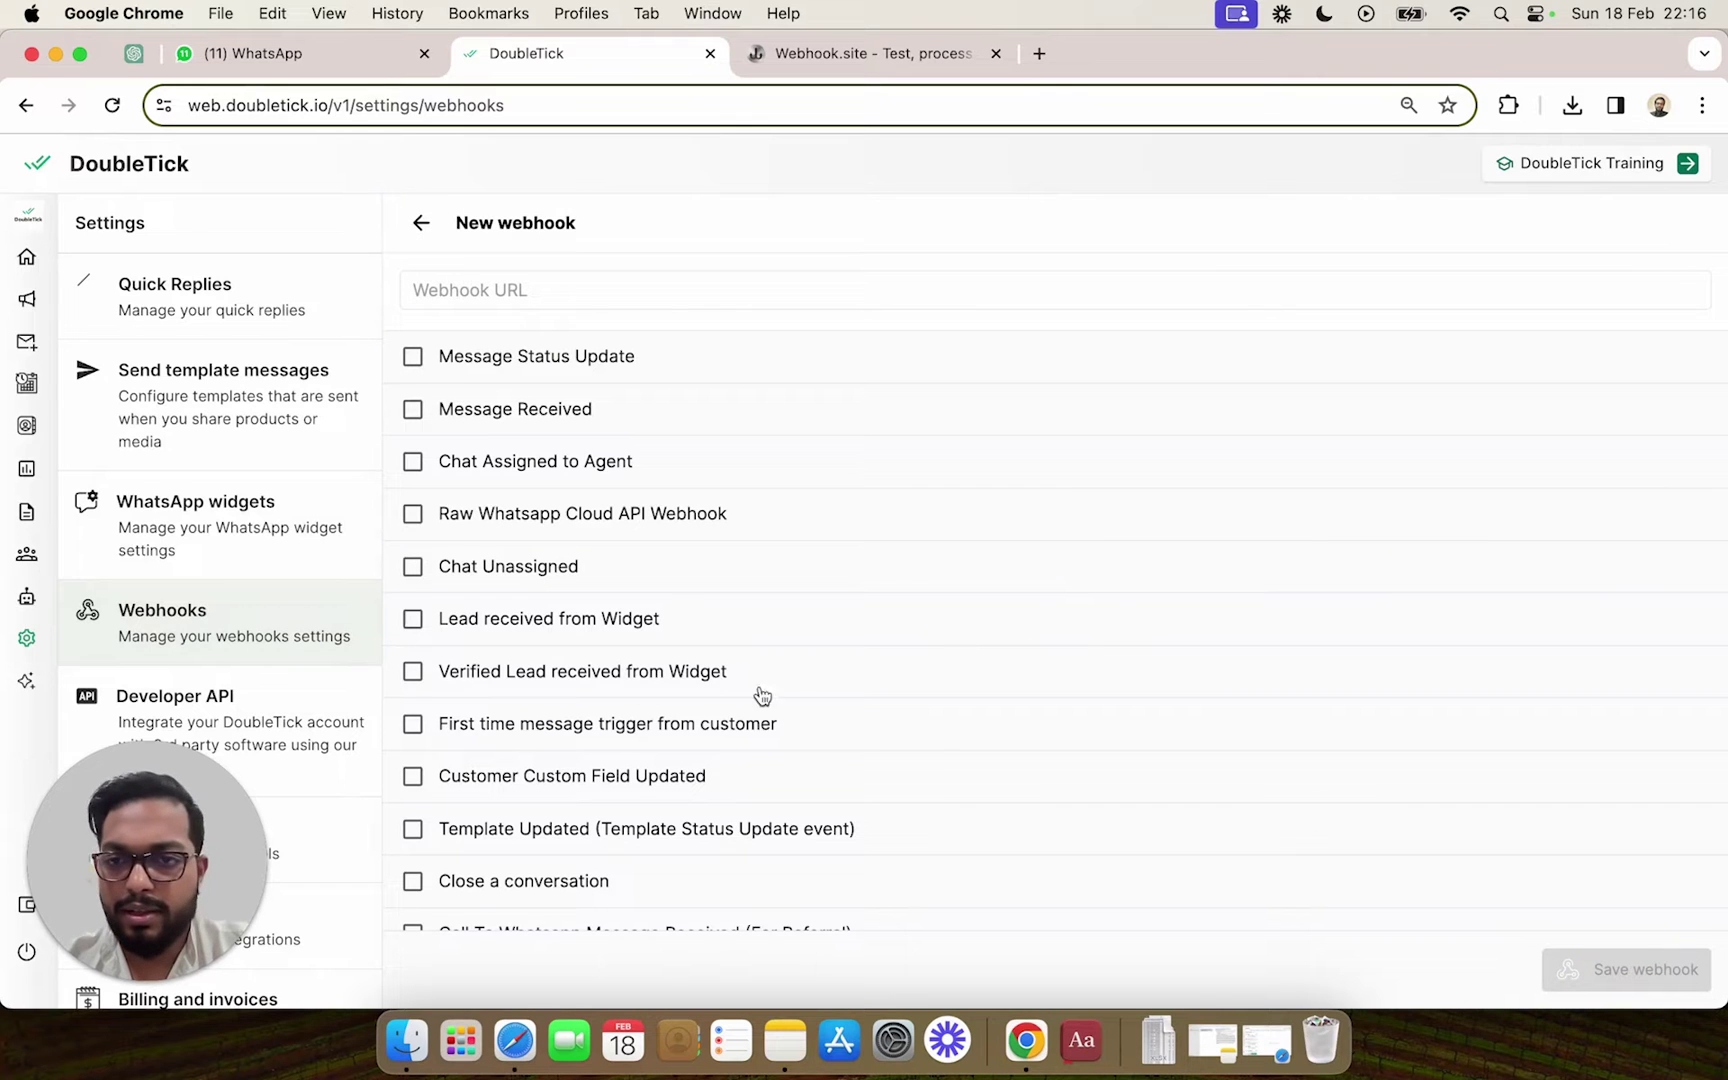
Step: Examine the full list of event types offered for a new webhook and leave the form without saving
{"action": "scroll", "coordinate": [744, 608], "scroll_direction": "down", "scroll_amount": 1}
{"action": "scroll", "coordinate": [741, 606], "scroll_direction": "up", "scroll_amount": 1}
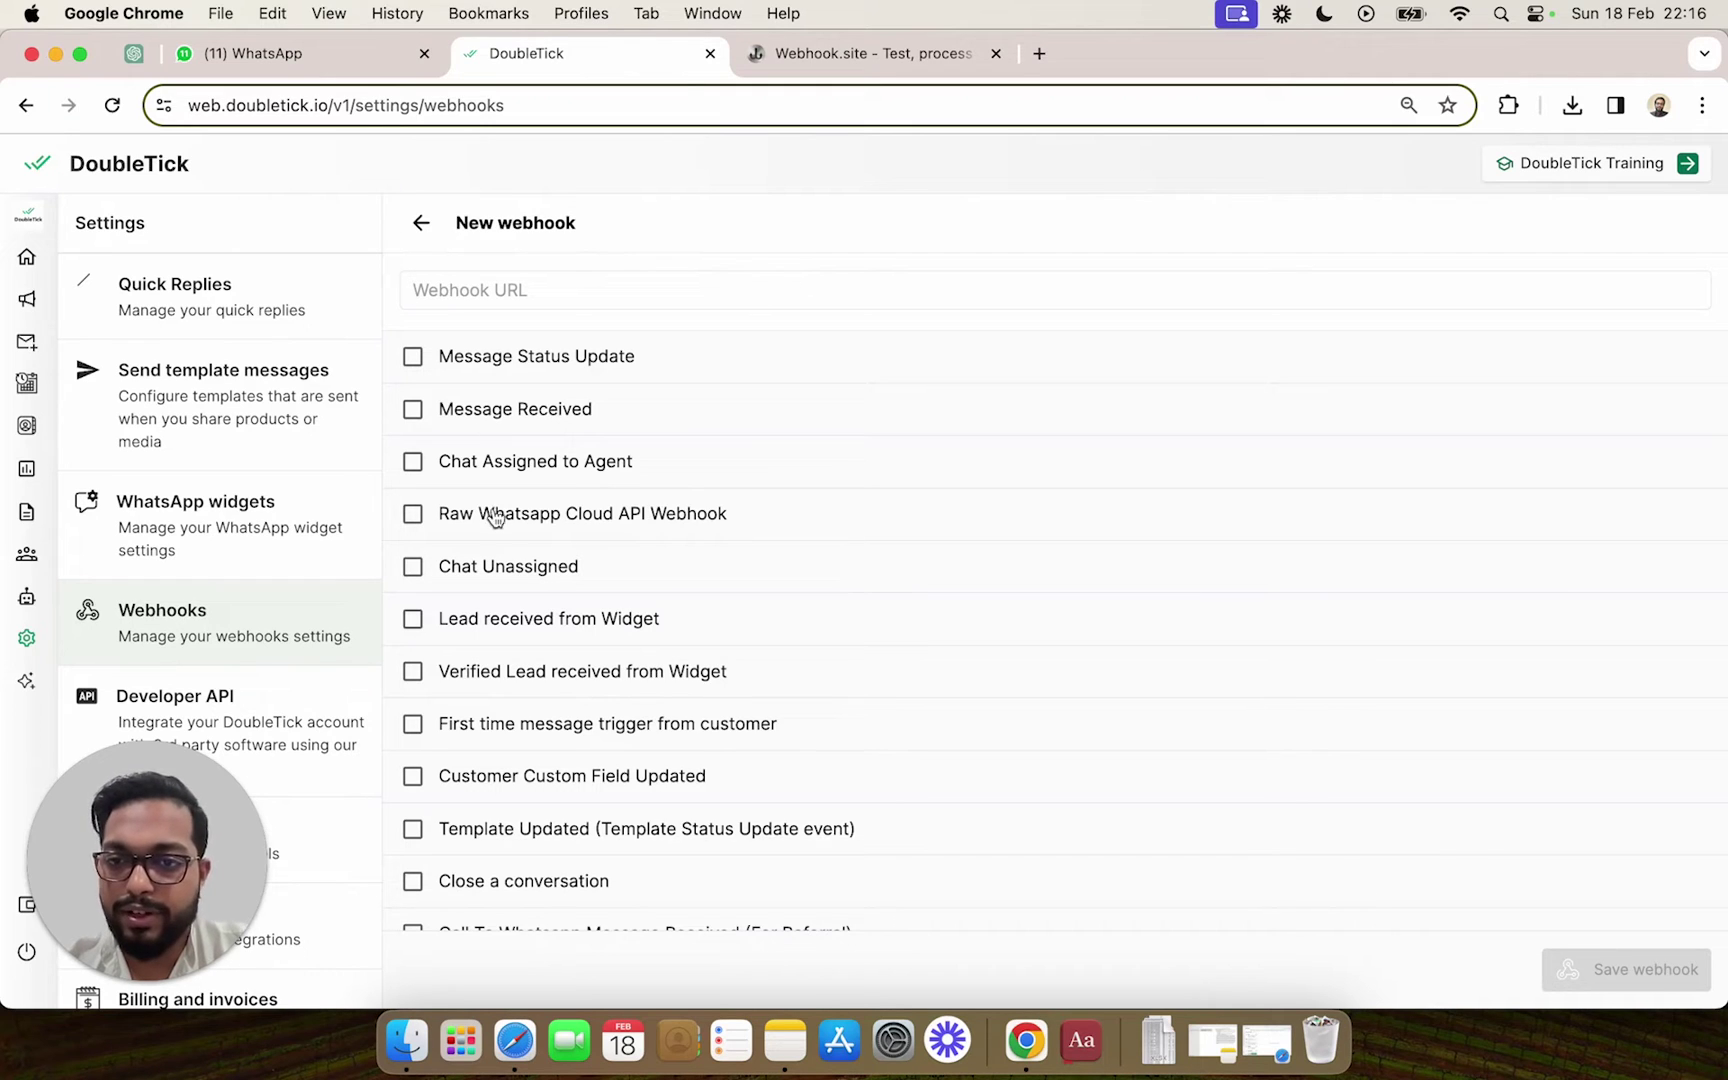
{"action": "scroll", "coordinate": [508, 553], "scroll_direction": "down", "scroll_amount": 1}
{"action": "scroll", "coordinate": [508, 553], "scroll_direction": "down", "scroll_amount": 1}
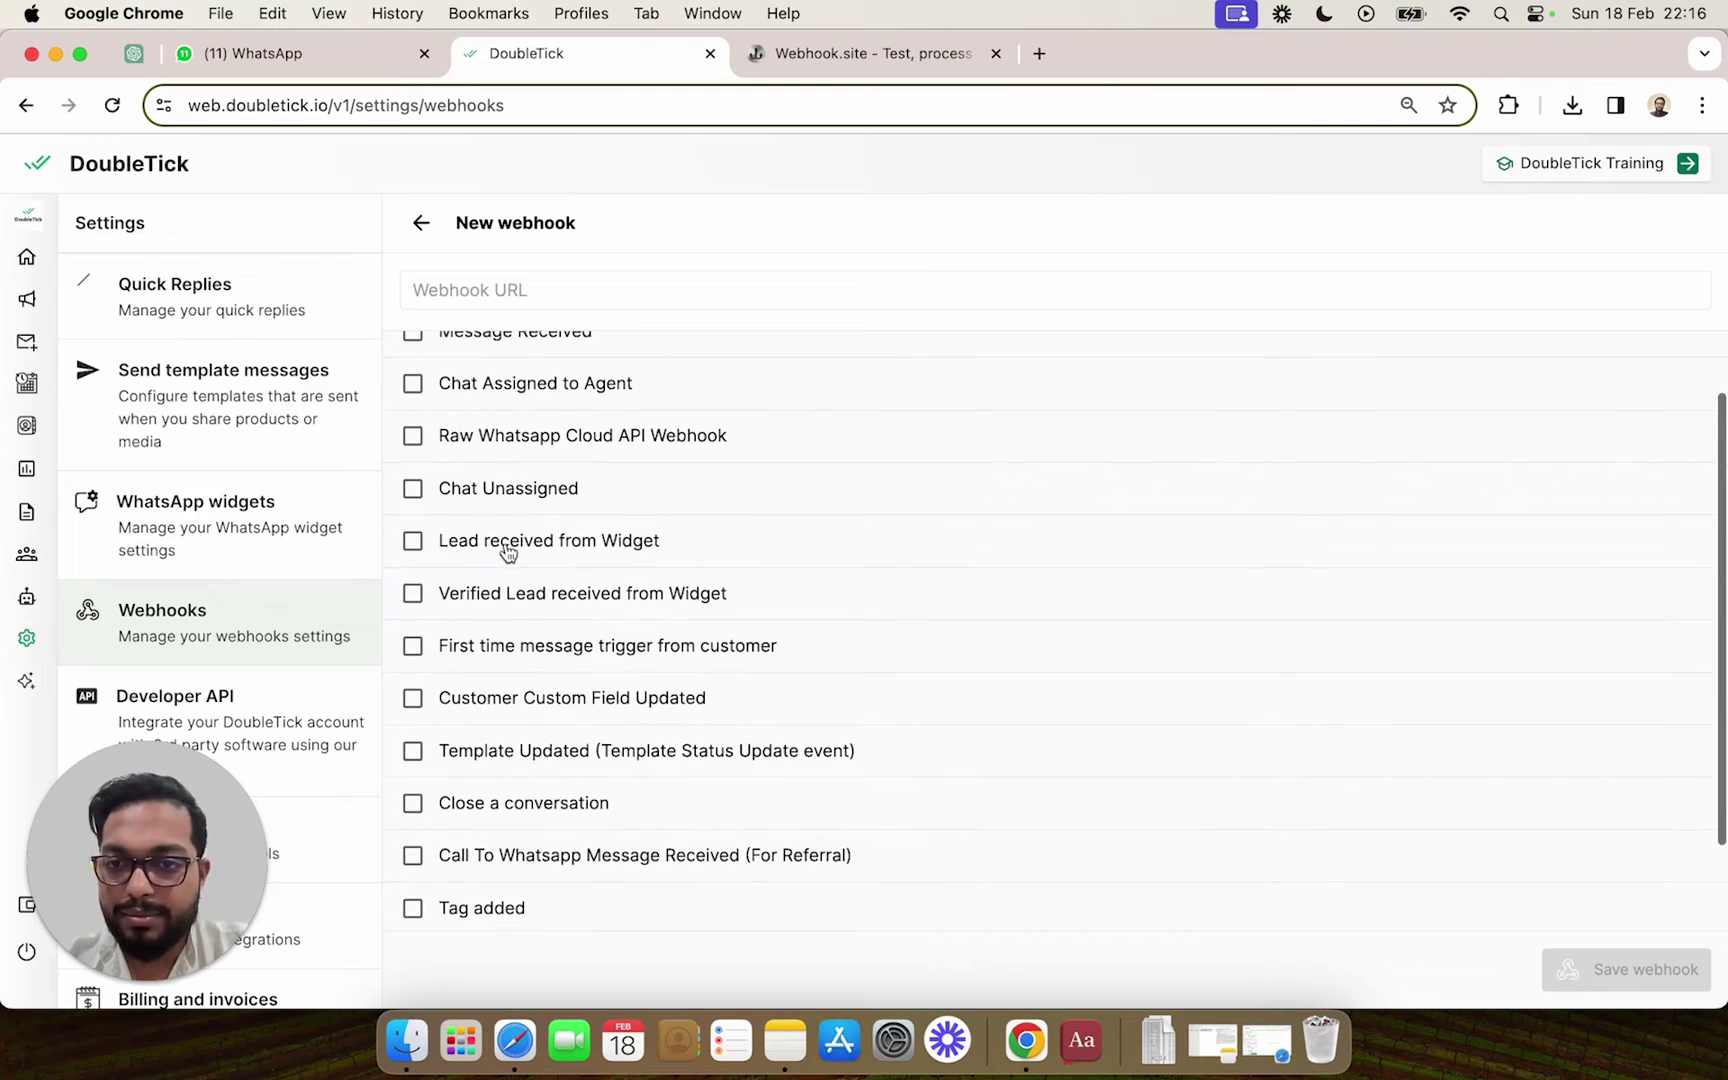
{"action": "scroll", "coordinate": [528, 679], "scroll_direction": "down", "scroll_amount": 2}
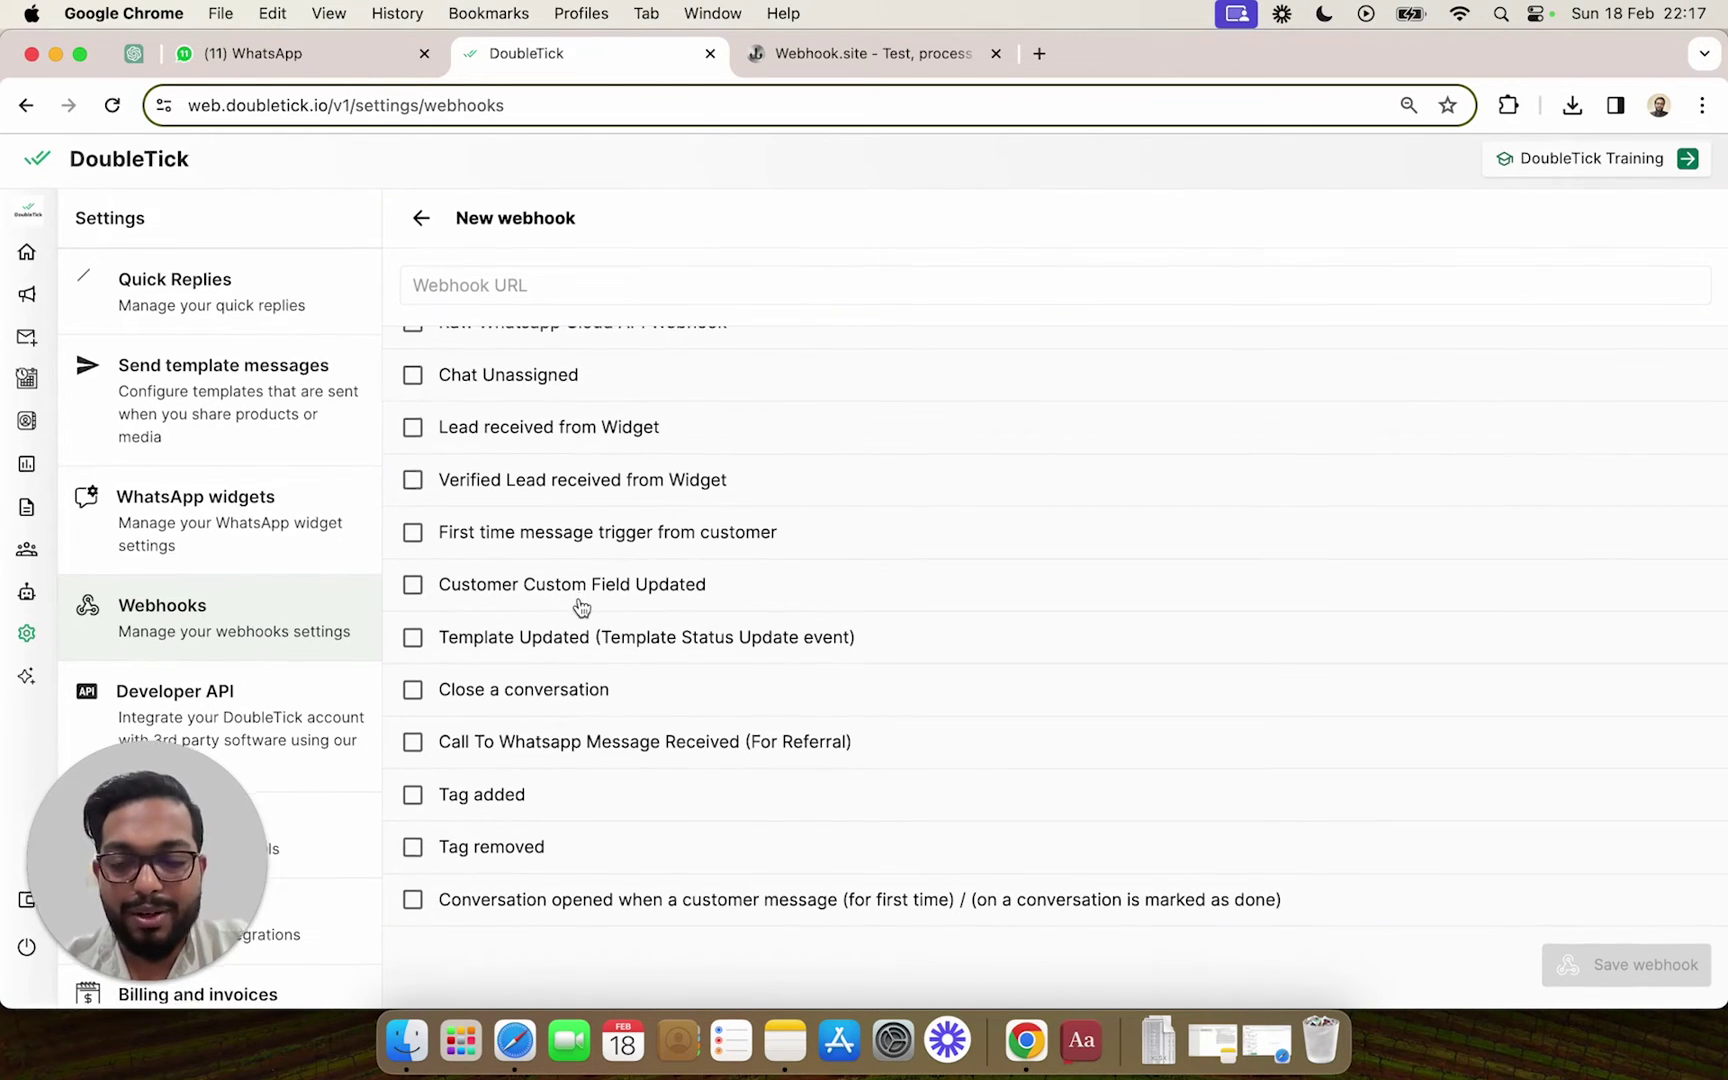
{"action": "scroll", "coordinate": [580, 606], "scroll_direction": "up", "scroll_amount": 3}
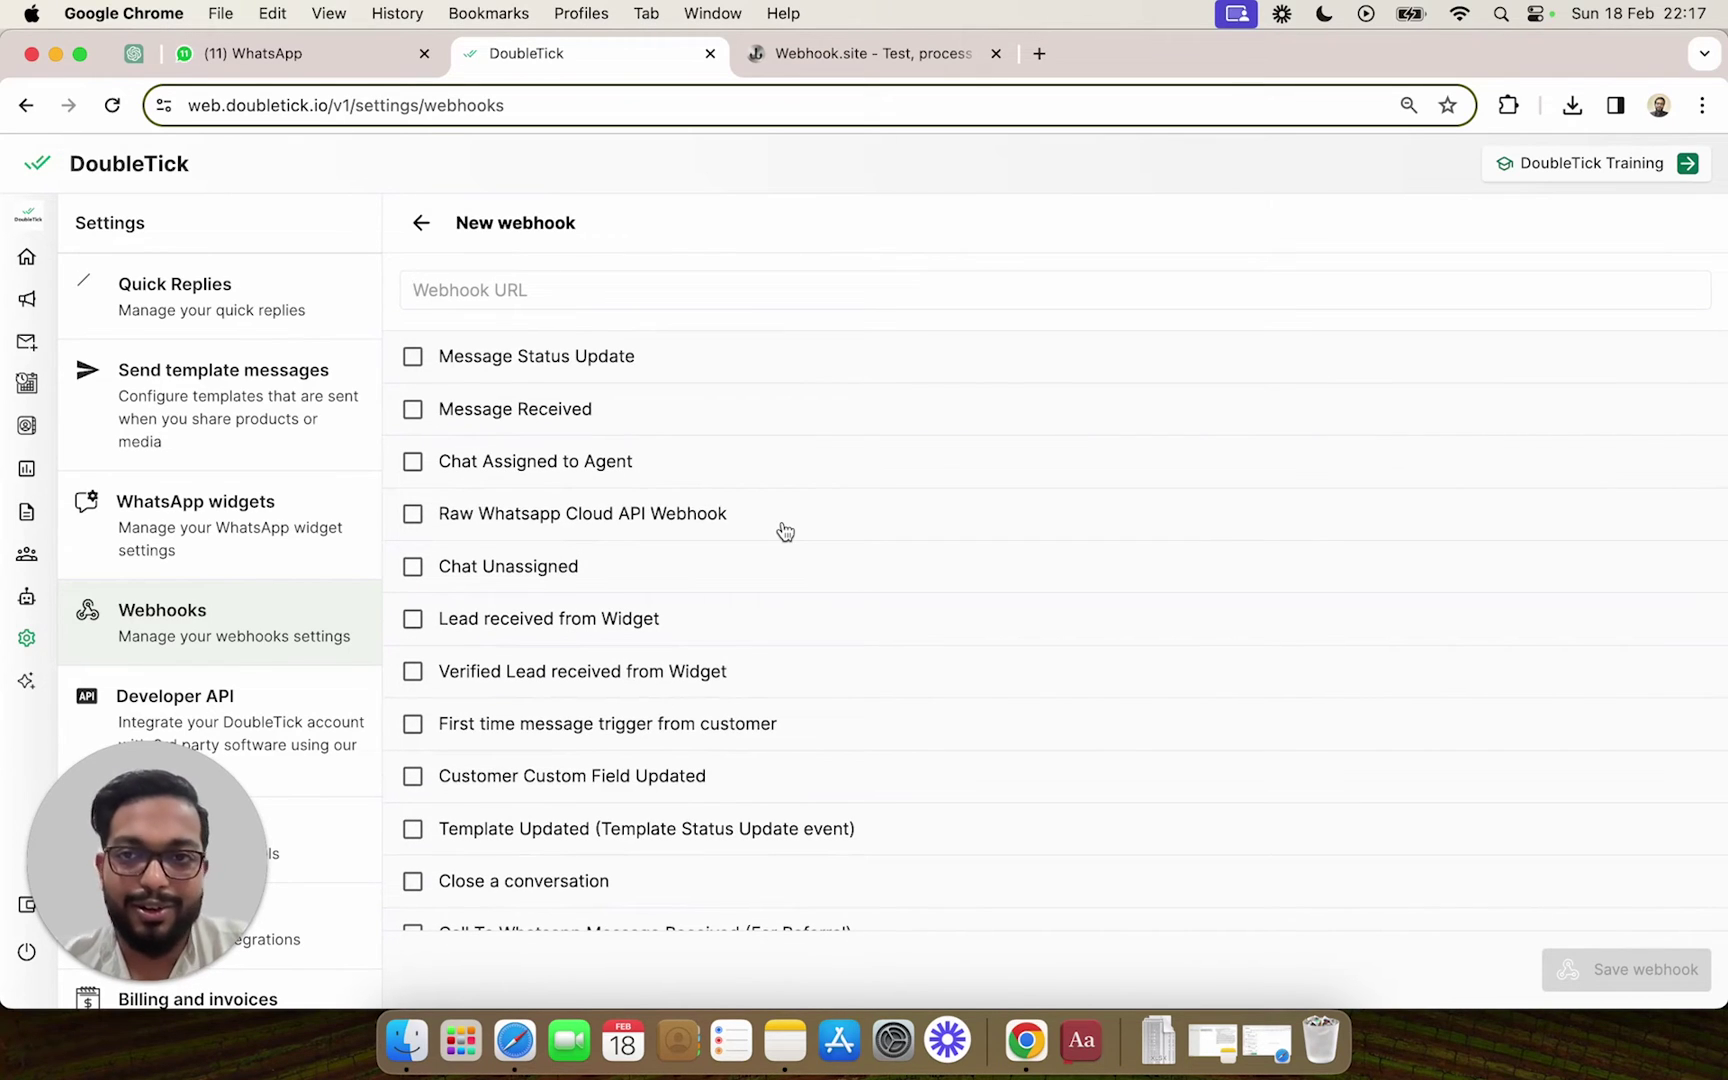
{"action": "left_click", "coordinate": [421, 222]}
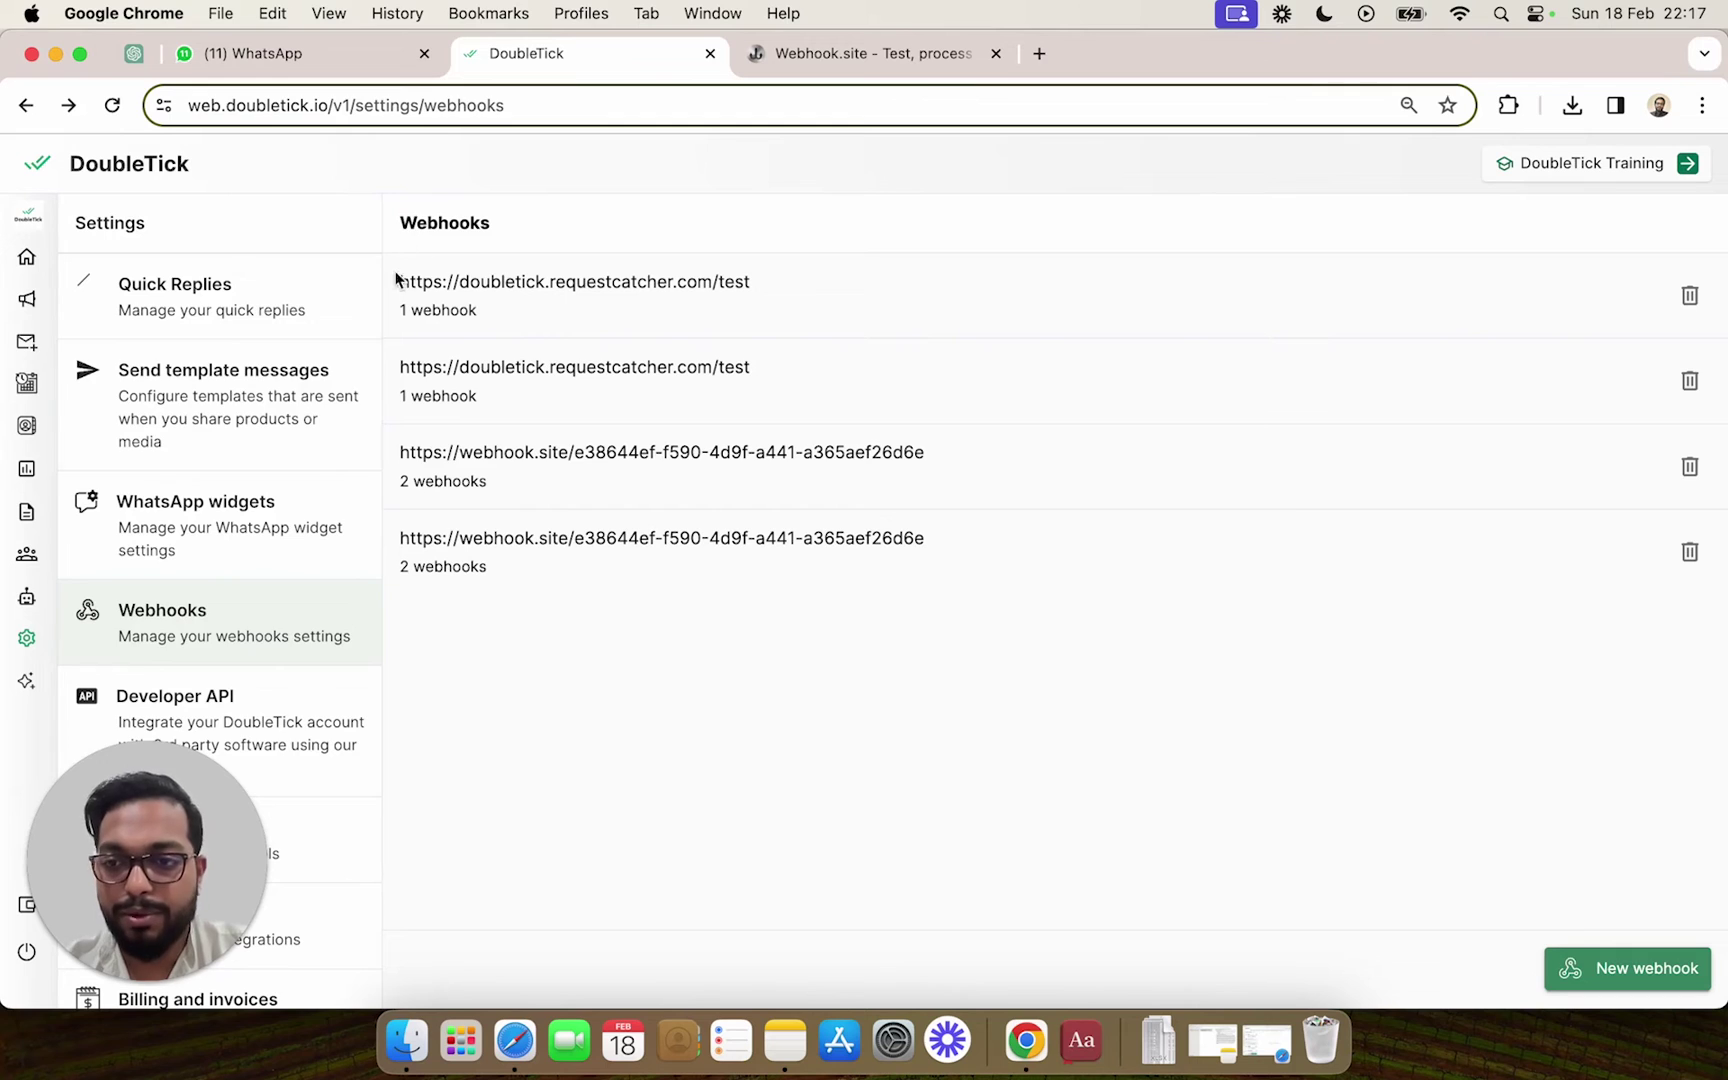
Step: Open the doubletick.readme.io API documentation from the Developer API settings and go to its Webhooks page
{"action": "left_click", "coordinate": [298, 720]}
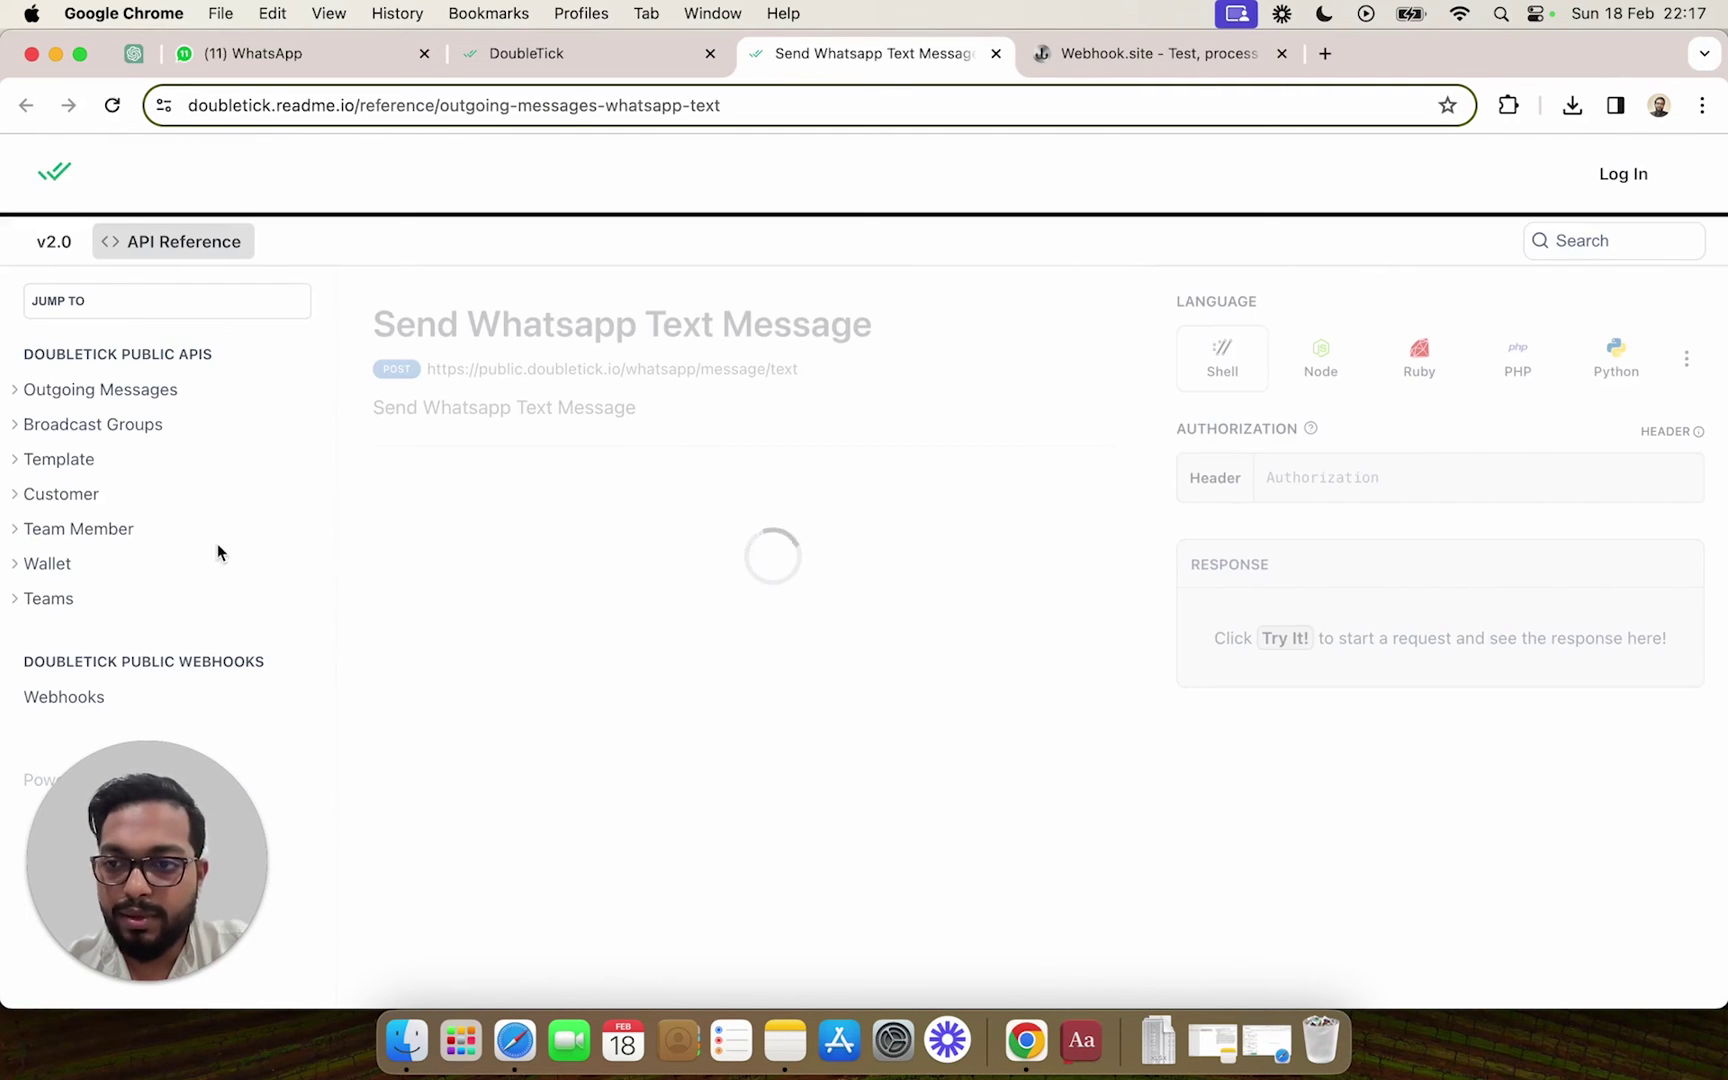
{"action": "scroll", "coordinate": [190, 685], "scroll_direction": "down", "scroll_amount": 8}
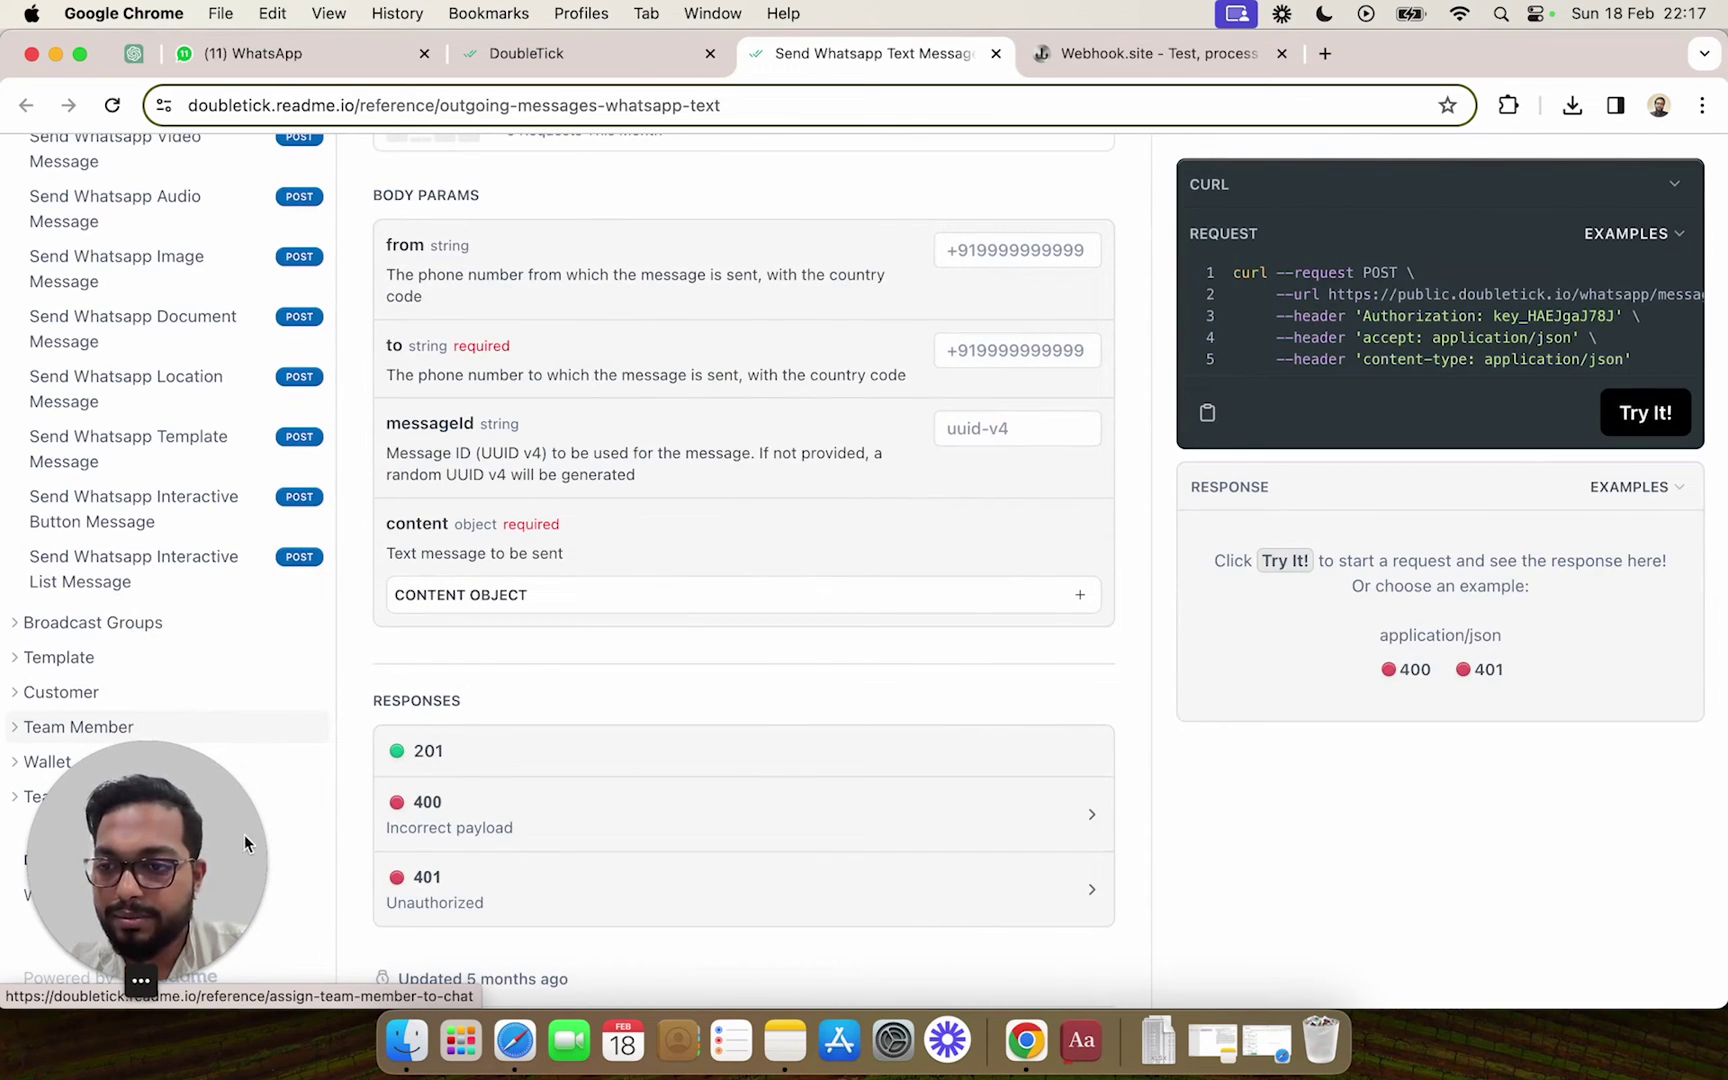
{"action": "left_click_drag", "start_coordinate": [192, 865], "coordinate": [290, 863]}
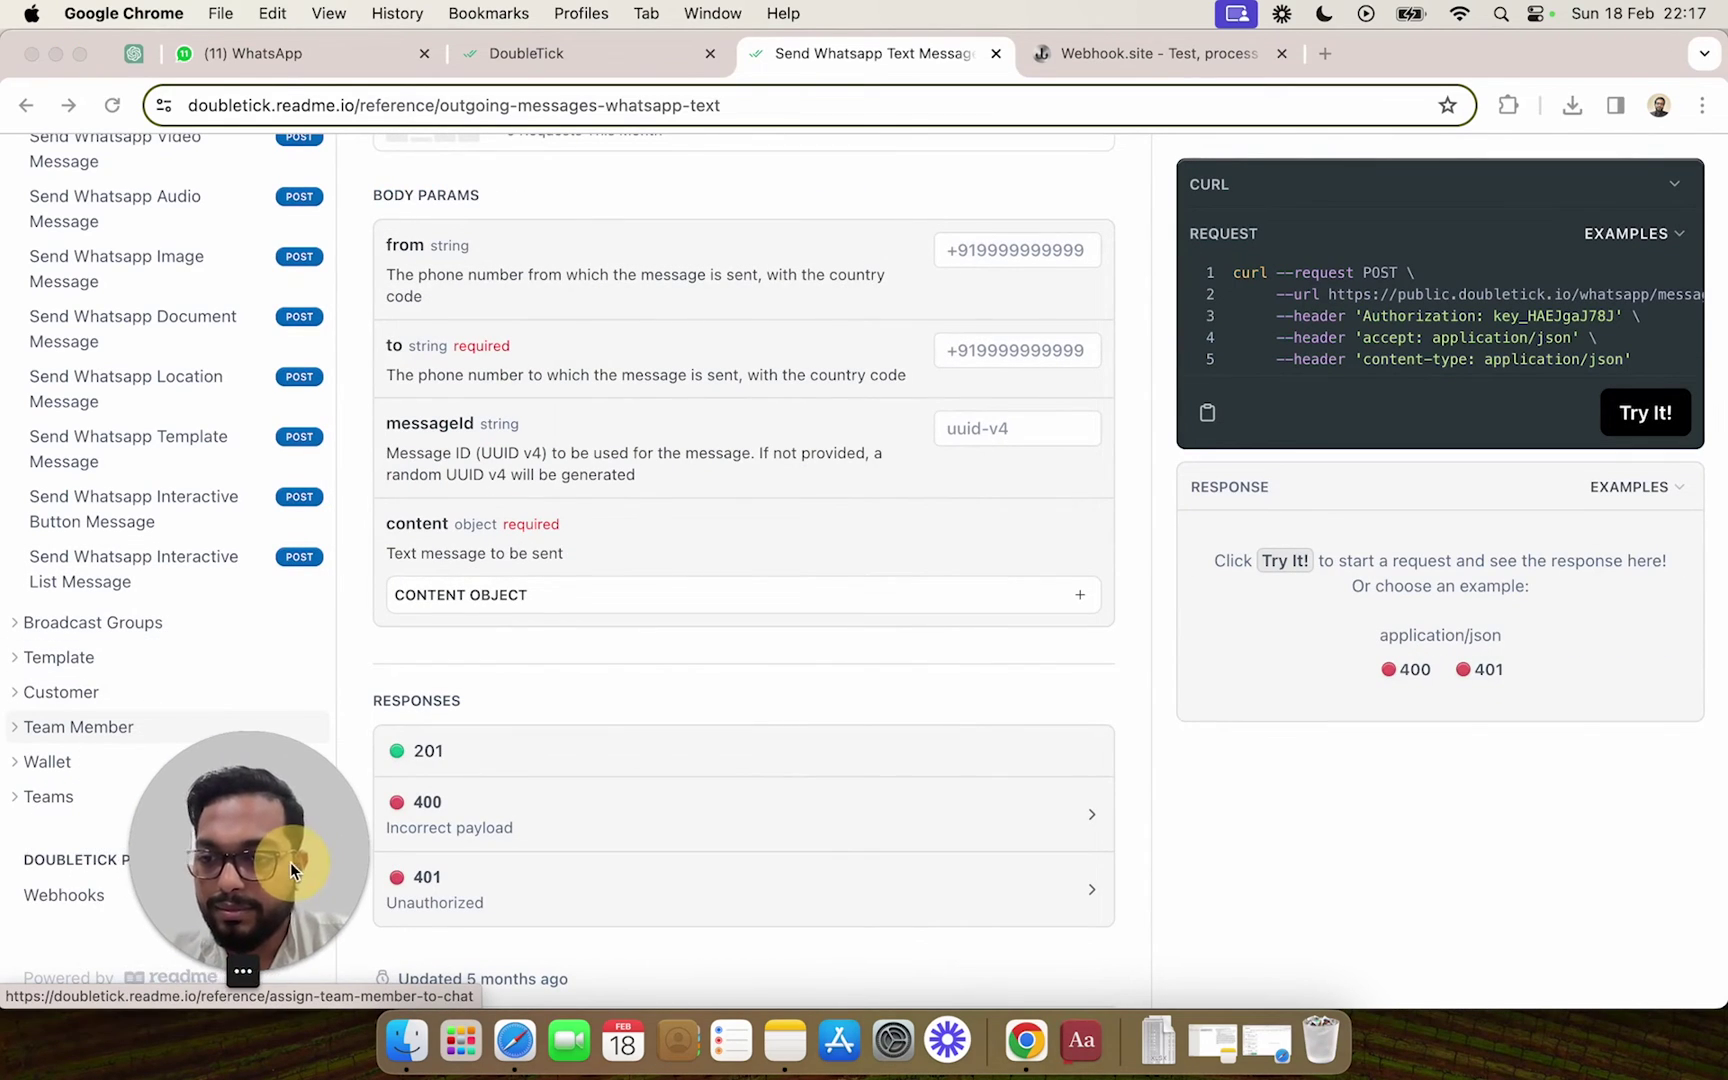
{"action": "left_click", "coordinate": [92, 895]}
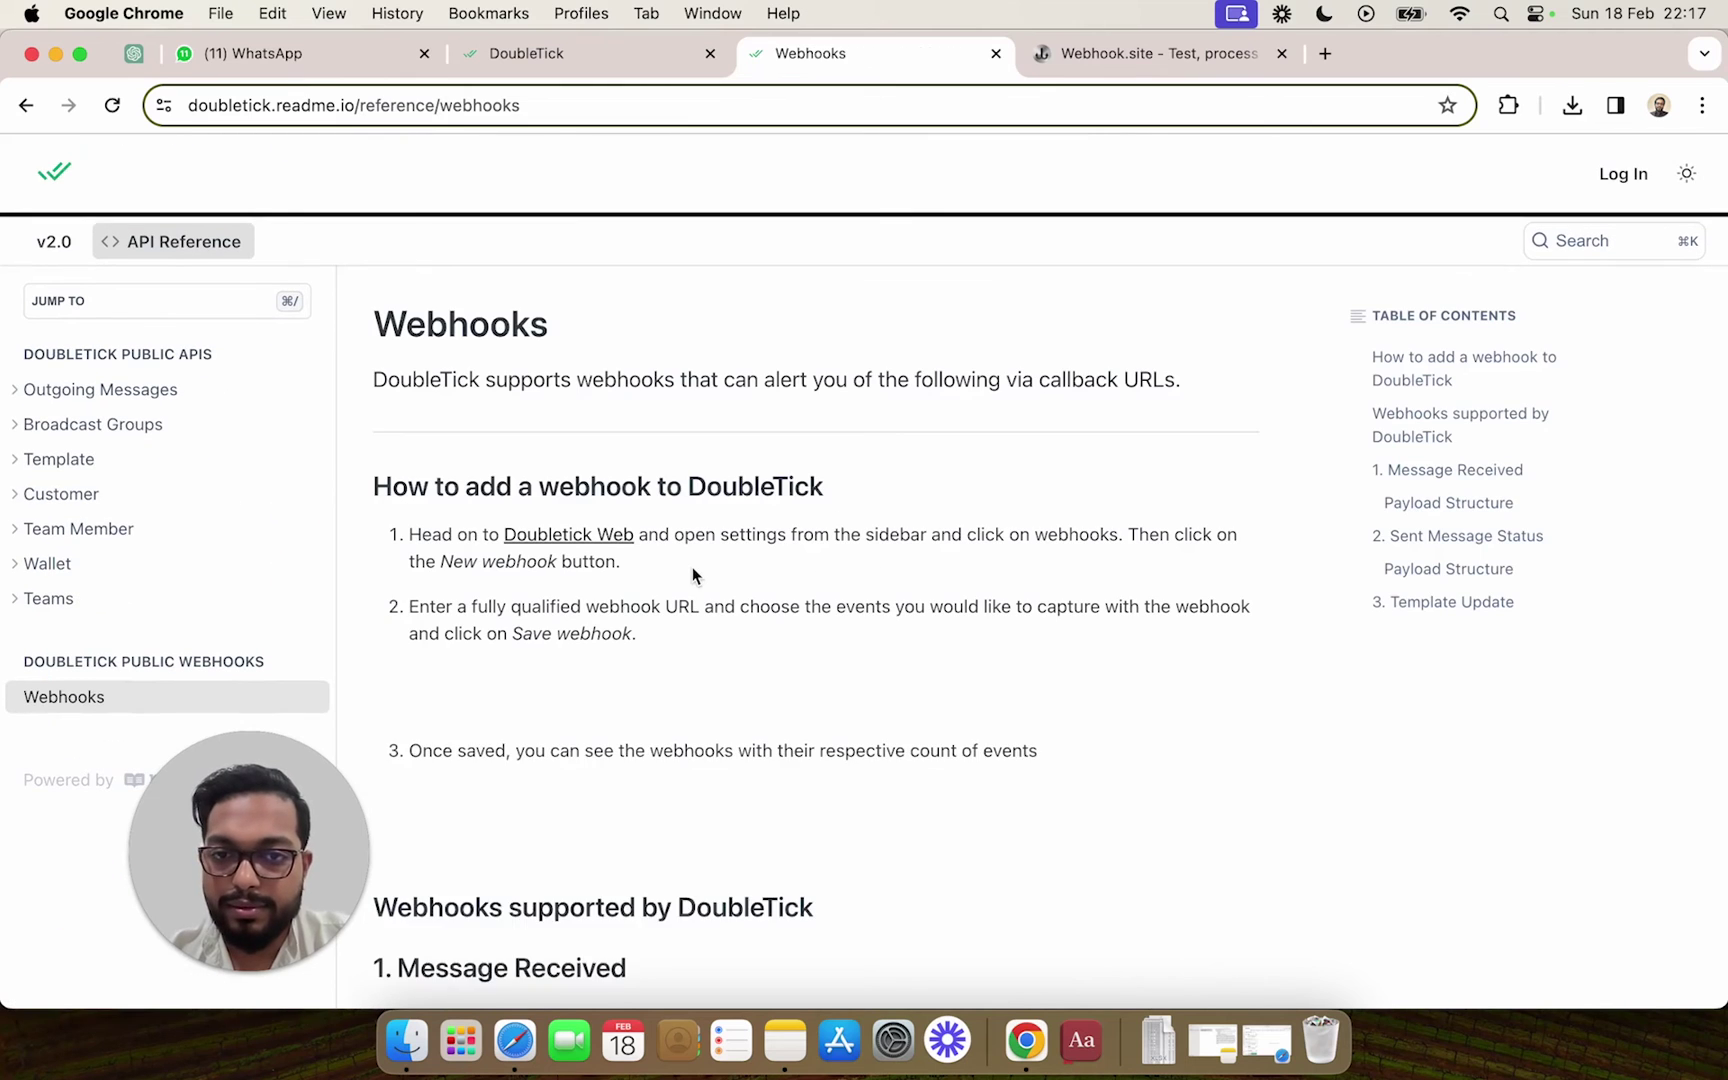
Step: Examine the webhook setup instructions and the Message Received payload structure in the documentation, and return to DoubleTick
{"action": "scroll", "coordinate": [693, 568], "scroll_direction": "down", "scroll_amount": 3}
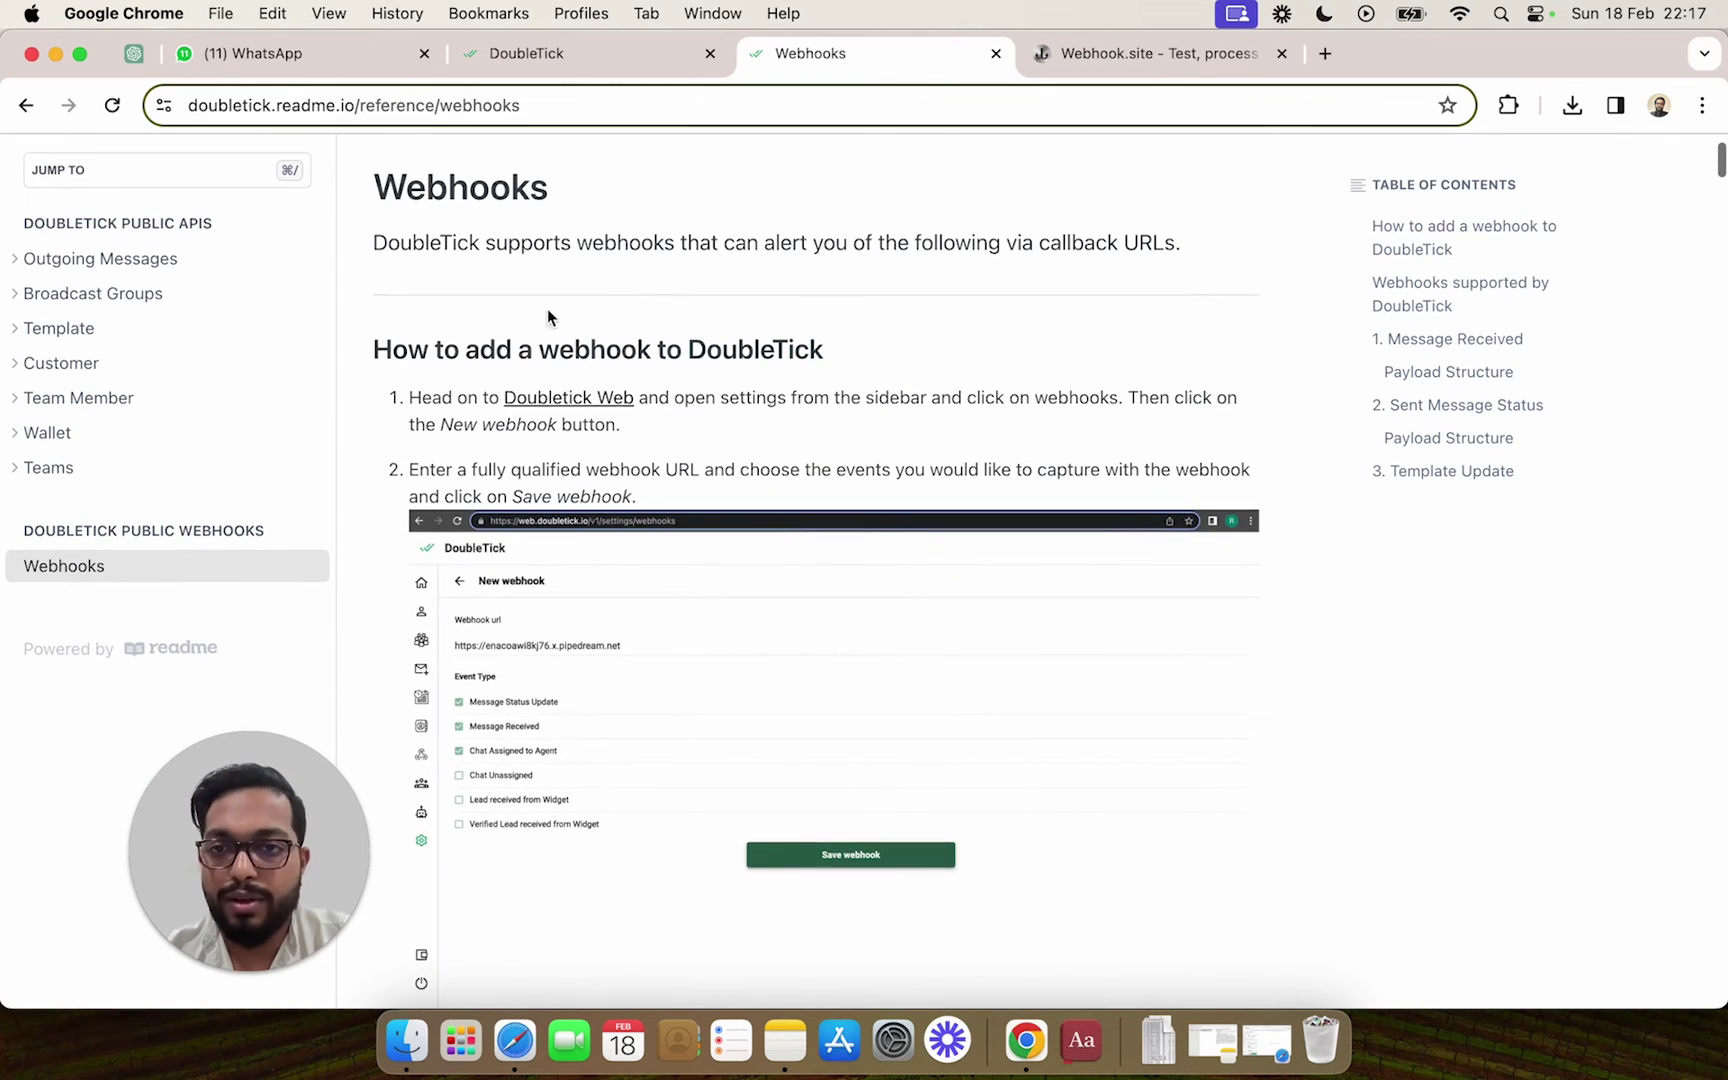
{"action": "scroll", "coordinate": [775, 556], "scroll_direction": "down", "scroll_amount": 12}
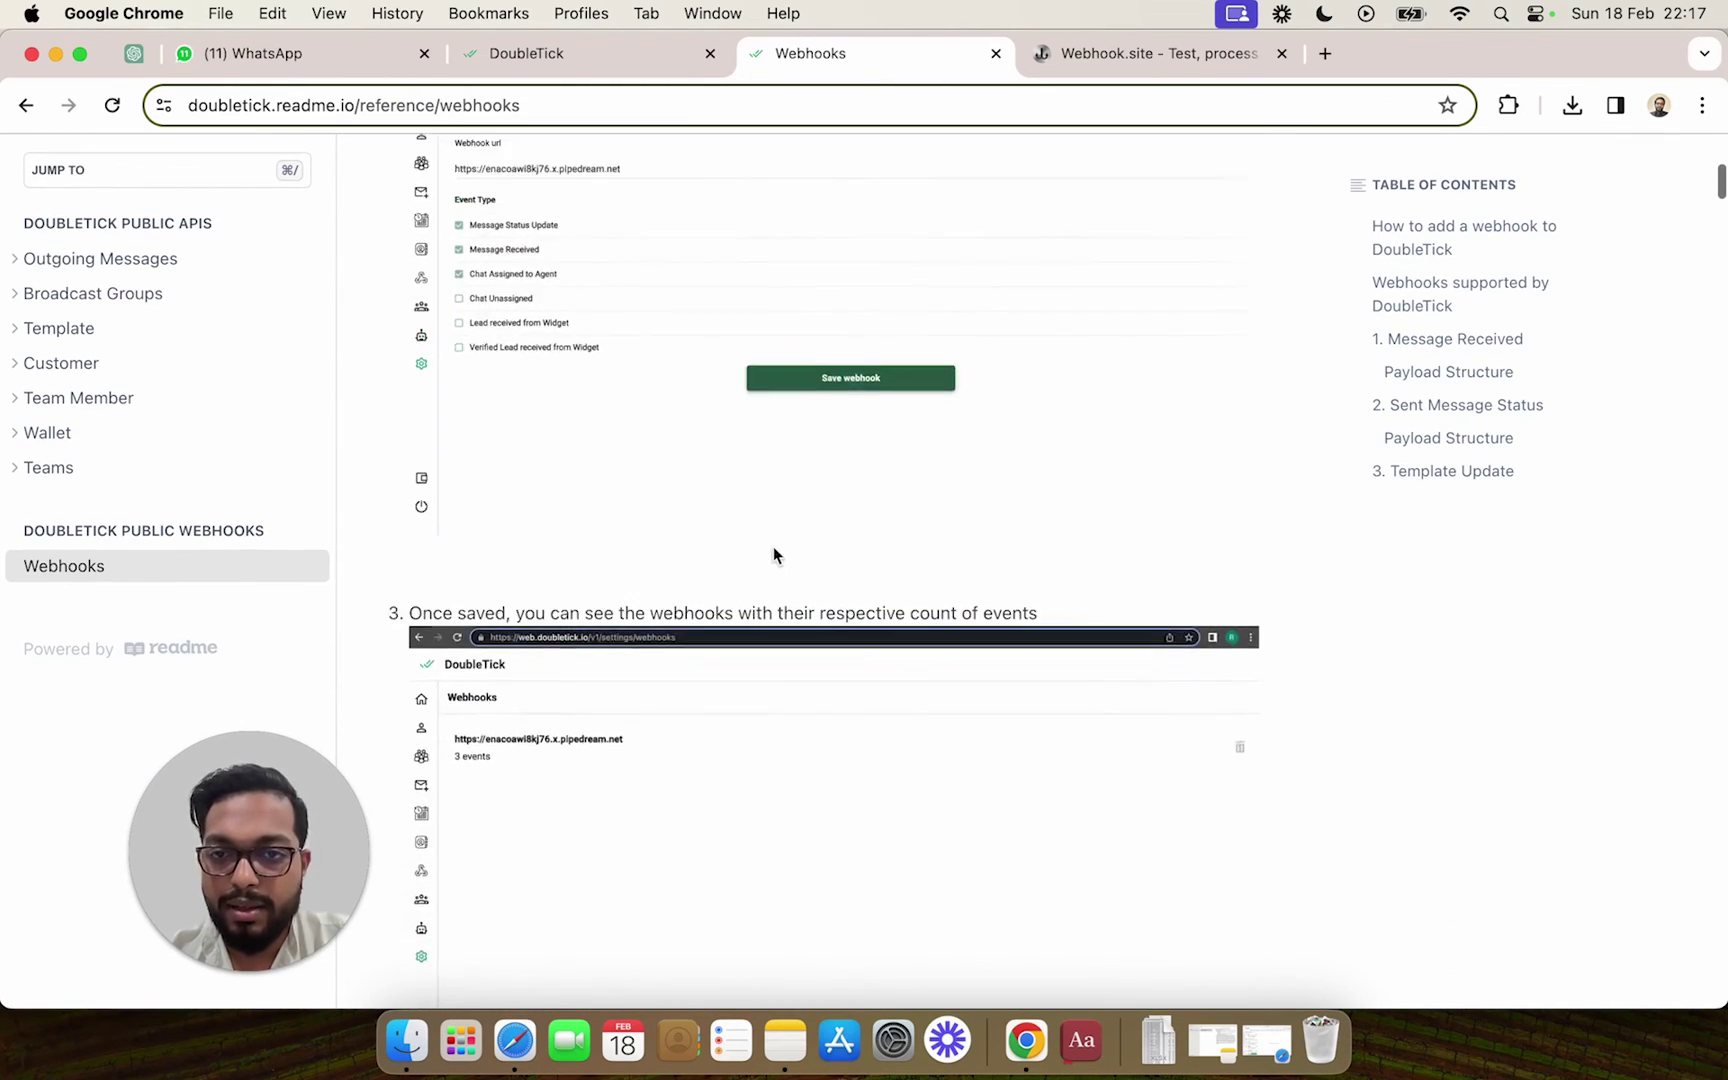
{"action": "scroll", "coordinate": [774, 545], "scroll_direction": "down", "scroll_amount": 10}
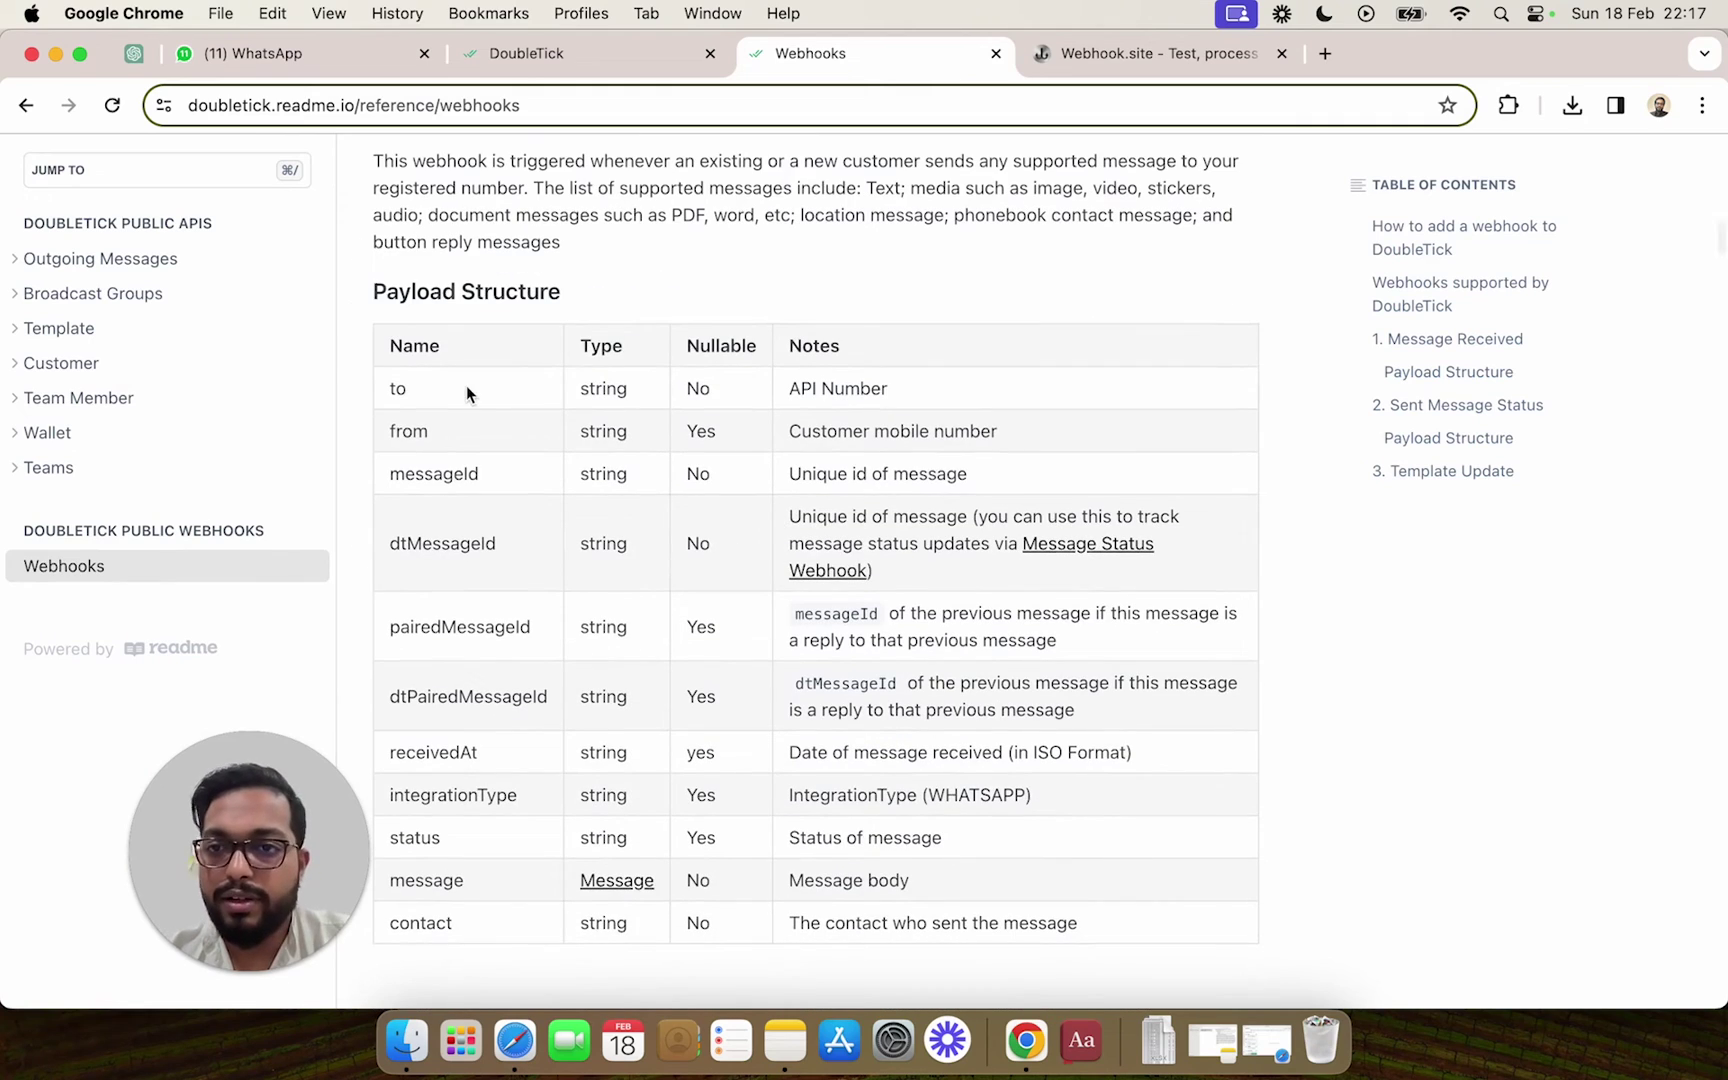
{"action": "scroll", "coordinate": [508, 485], "scroll_direction": "down", "scroll_amount": 16}
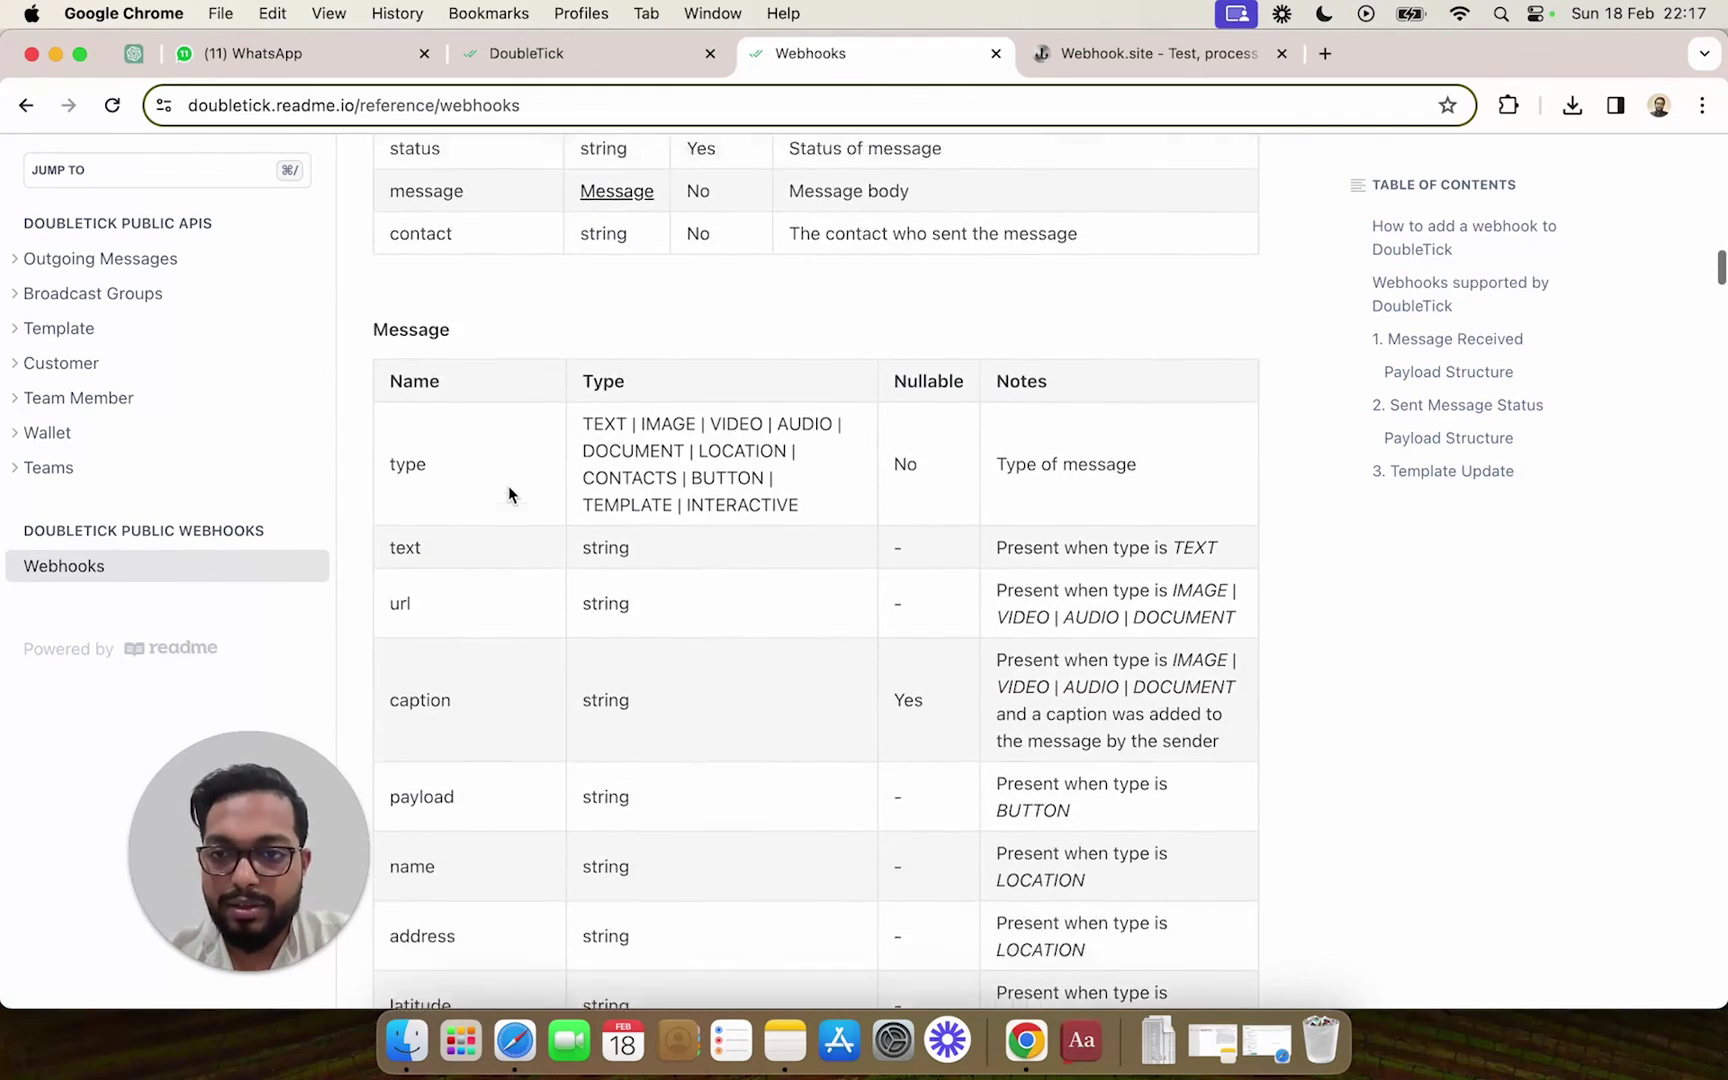
{"action": "scroll", "coordinate": [508, 485], "scroll_direction": "down", "scroll_amount": 20}
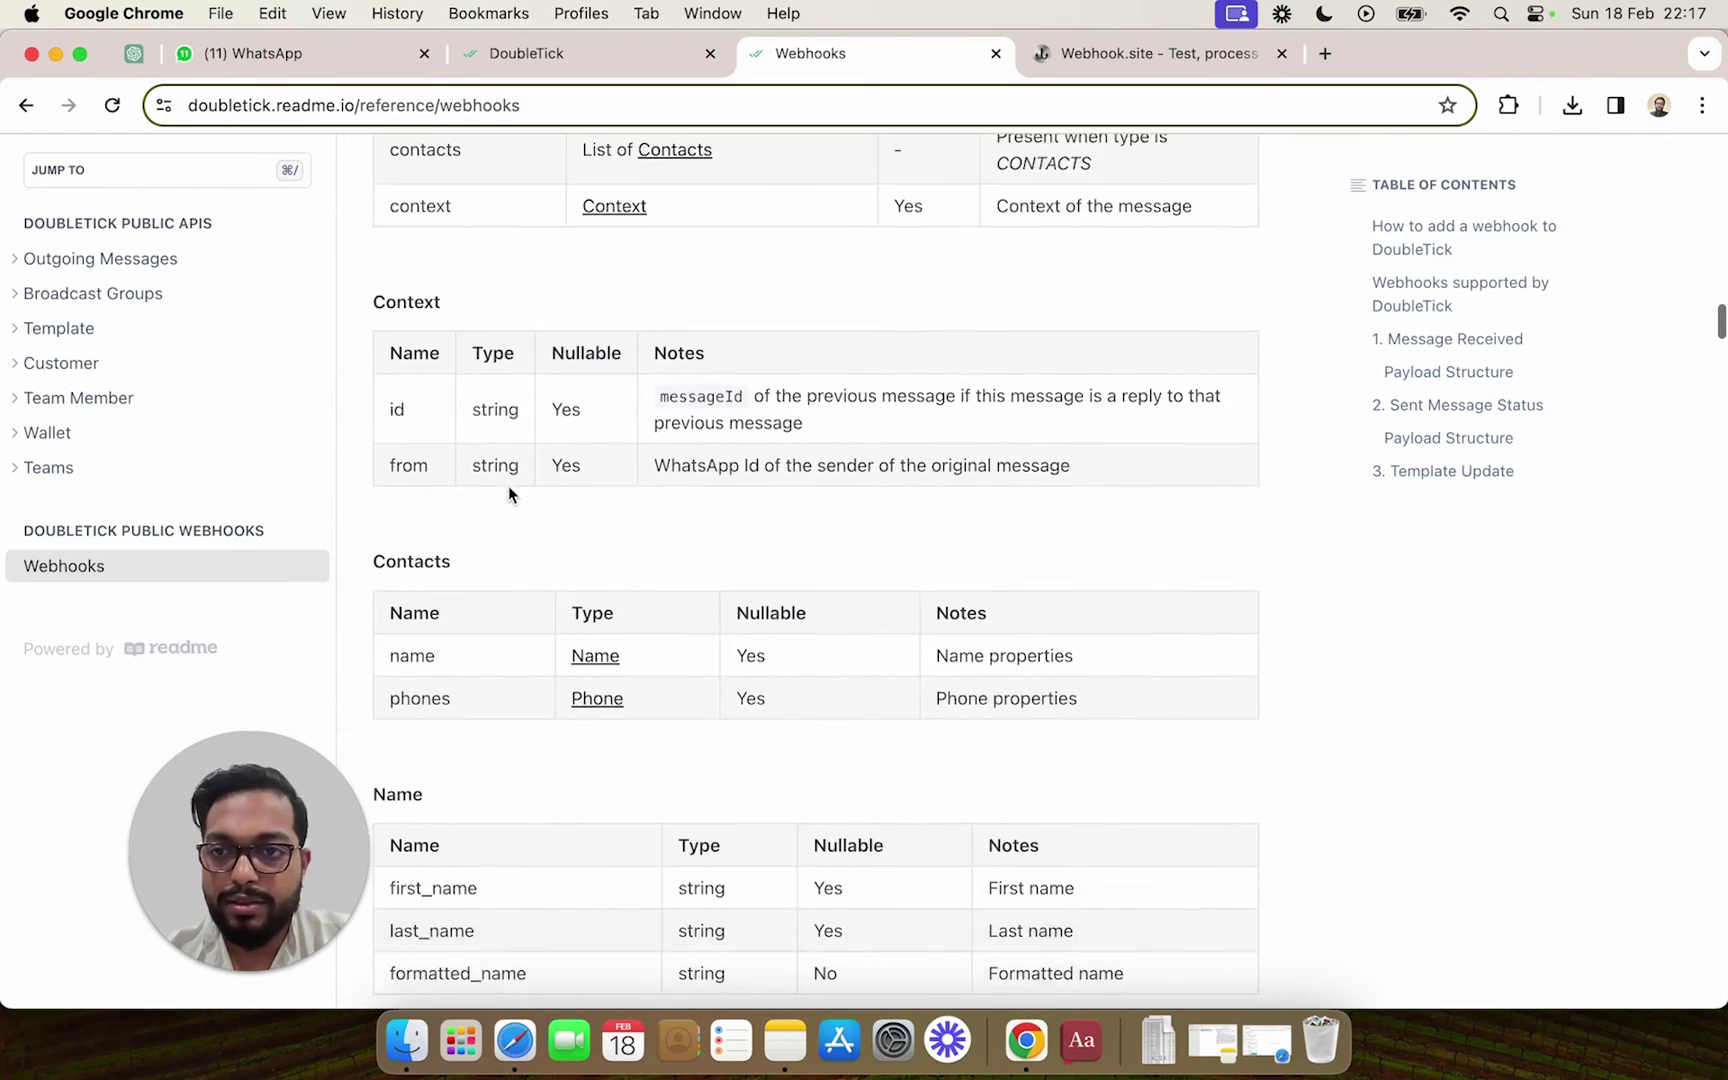
{"action": "scroll", "coordinate": [528, 292], "scroll_direction": "down", "scroll_amount": 2}
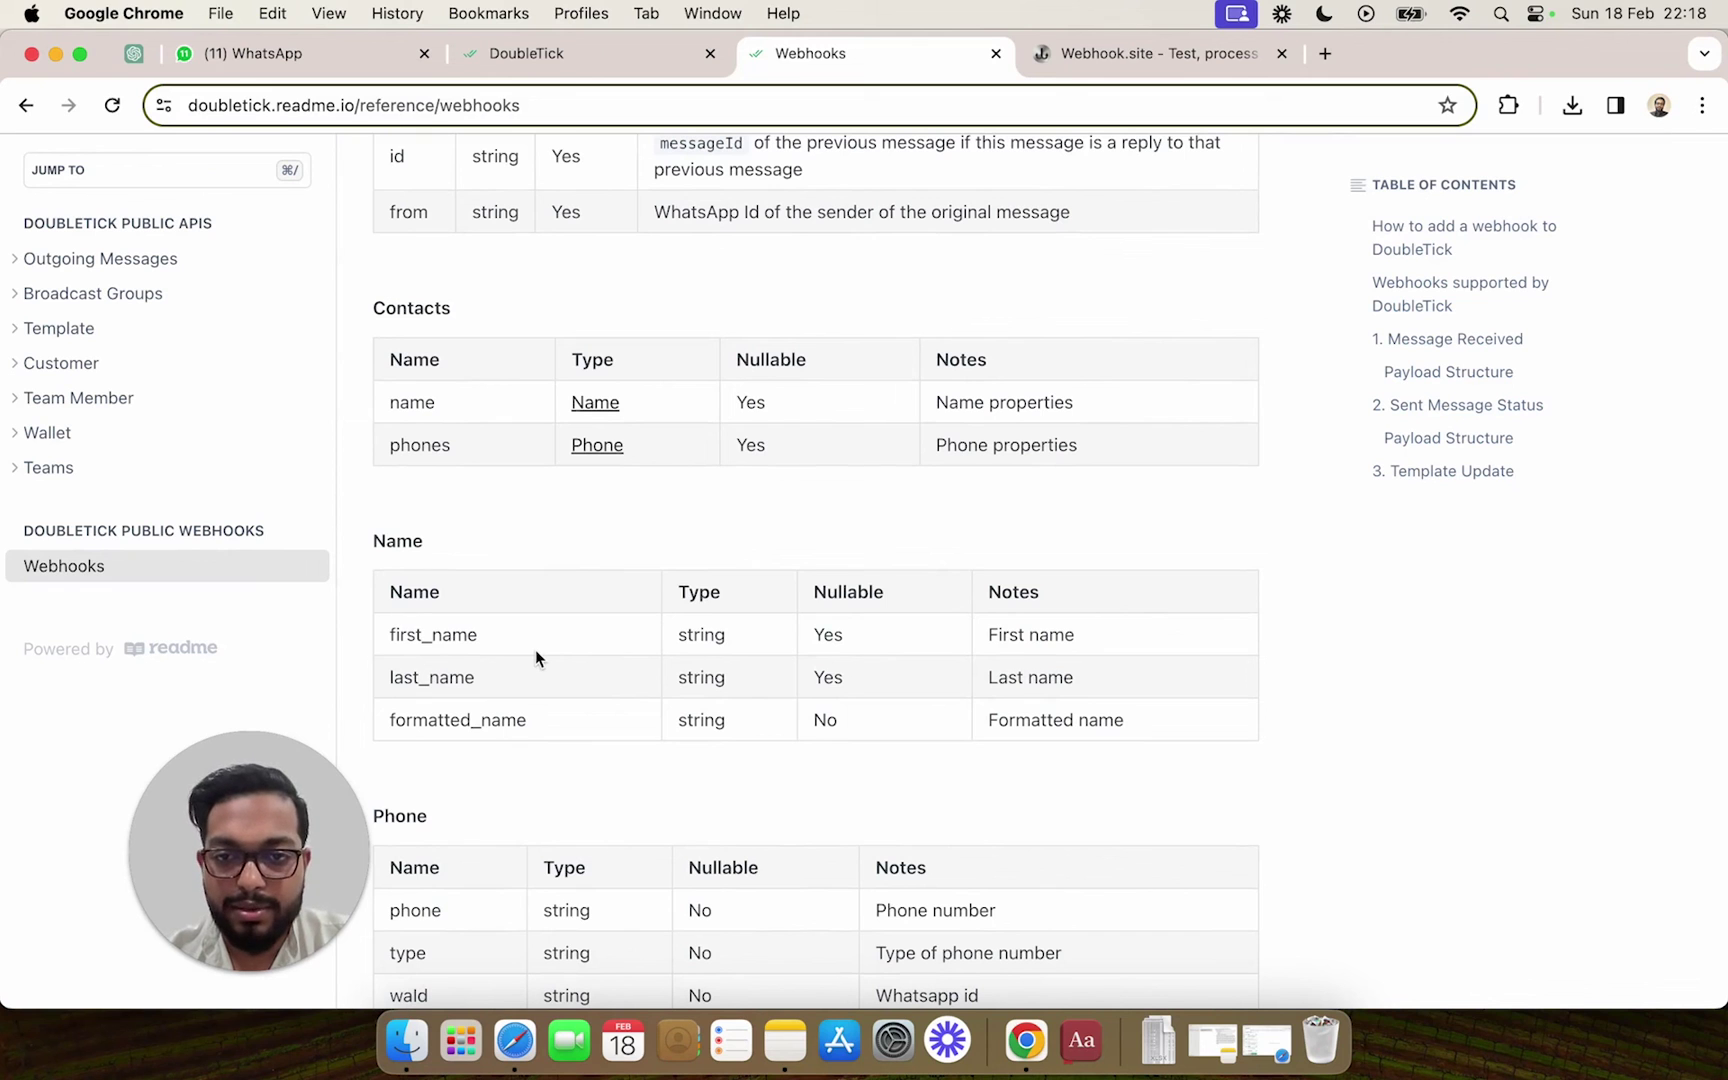
{"action": "scroll", "coordinate": [535, 650], "scroll_direction": "down", "scroll_amount": 20}
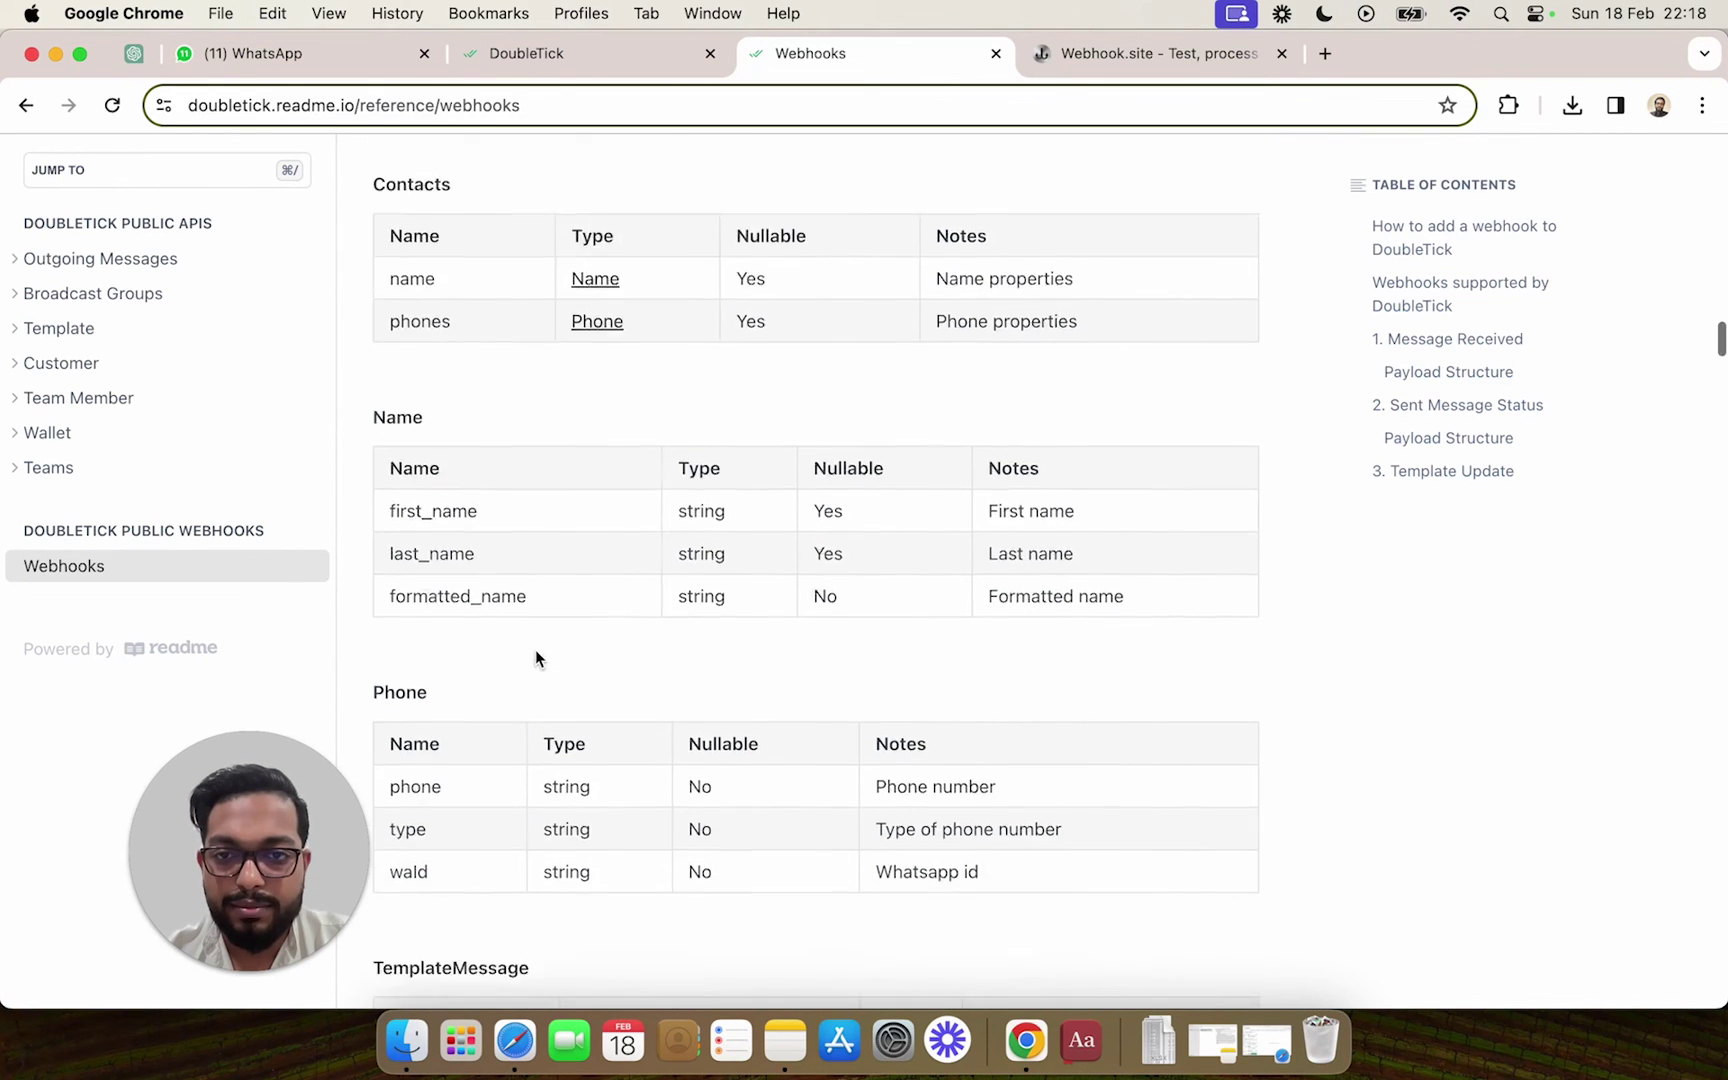
{"action": "scroll", "coordinate": [535, 657], "scroll_direction": "down", "scroll_amount": 1}
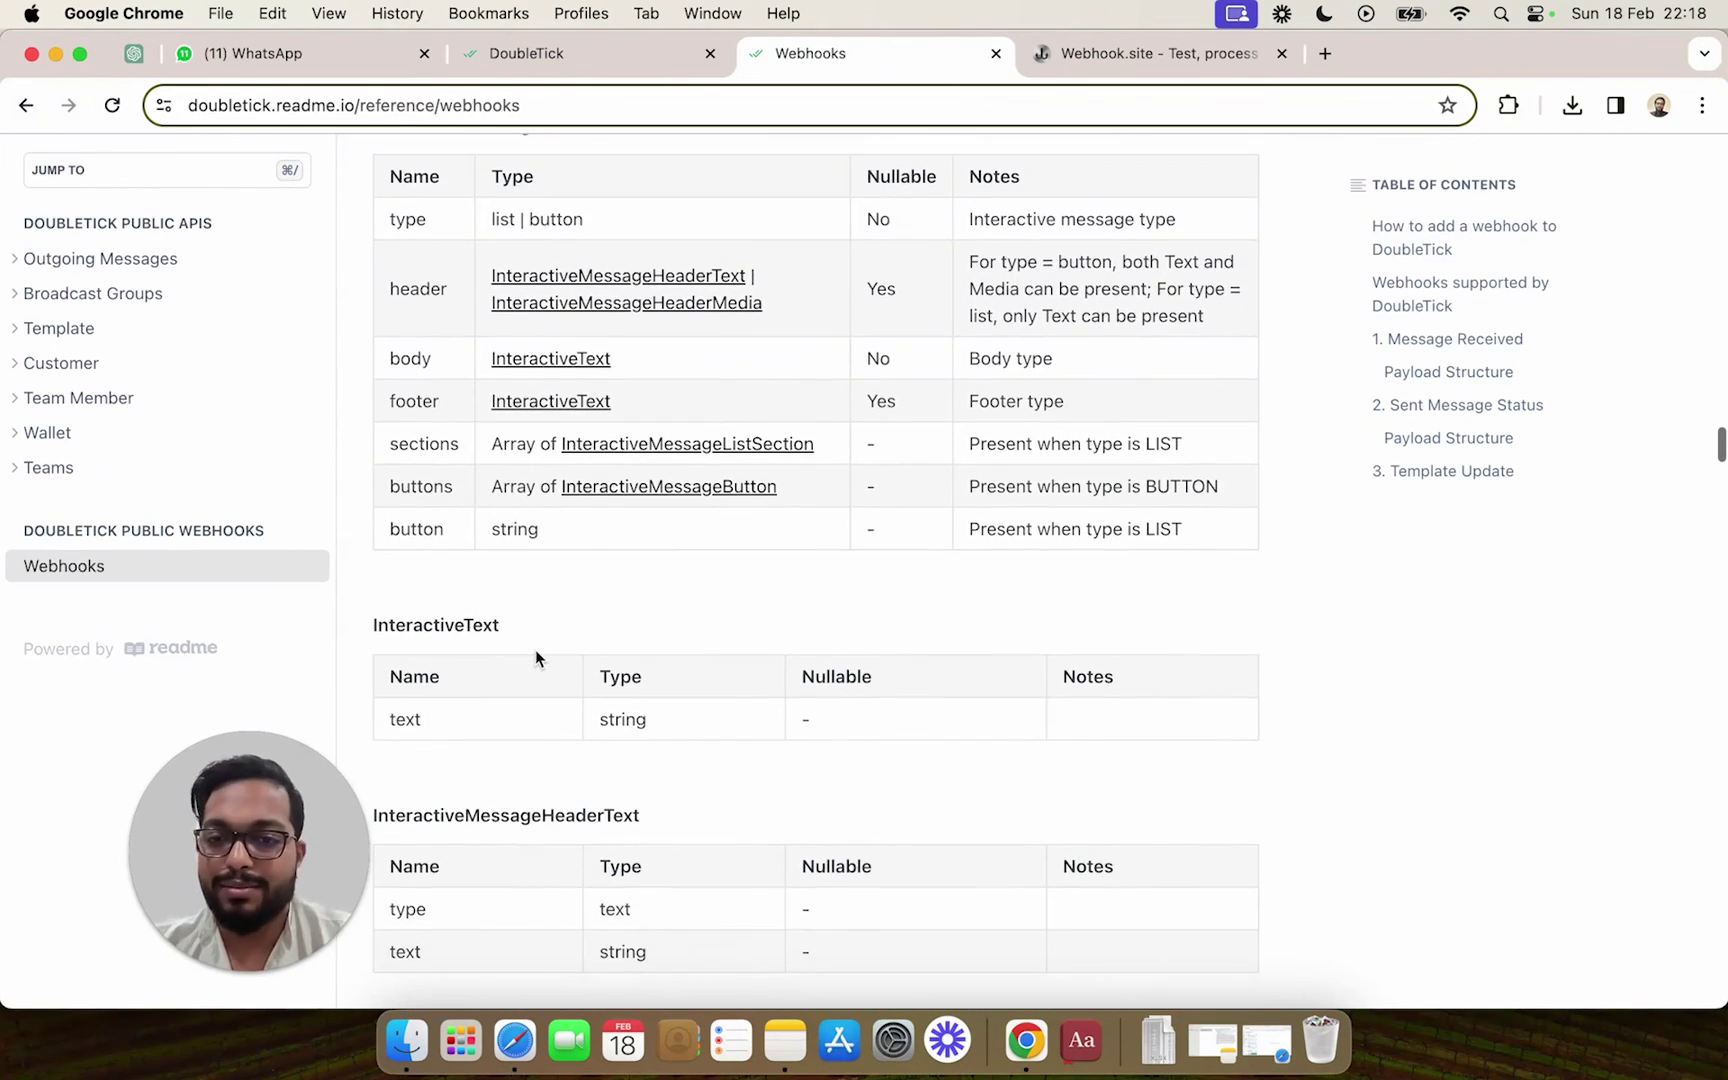
{"action": "left_click", "coordinate": [616, 59]}
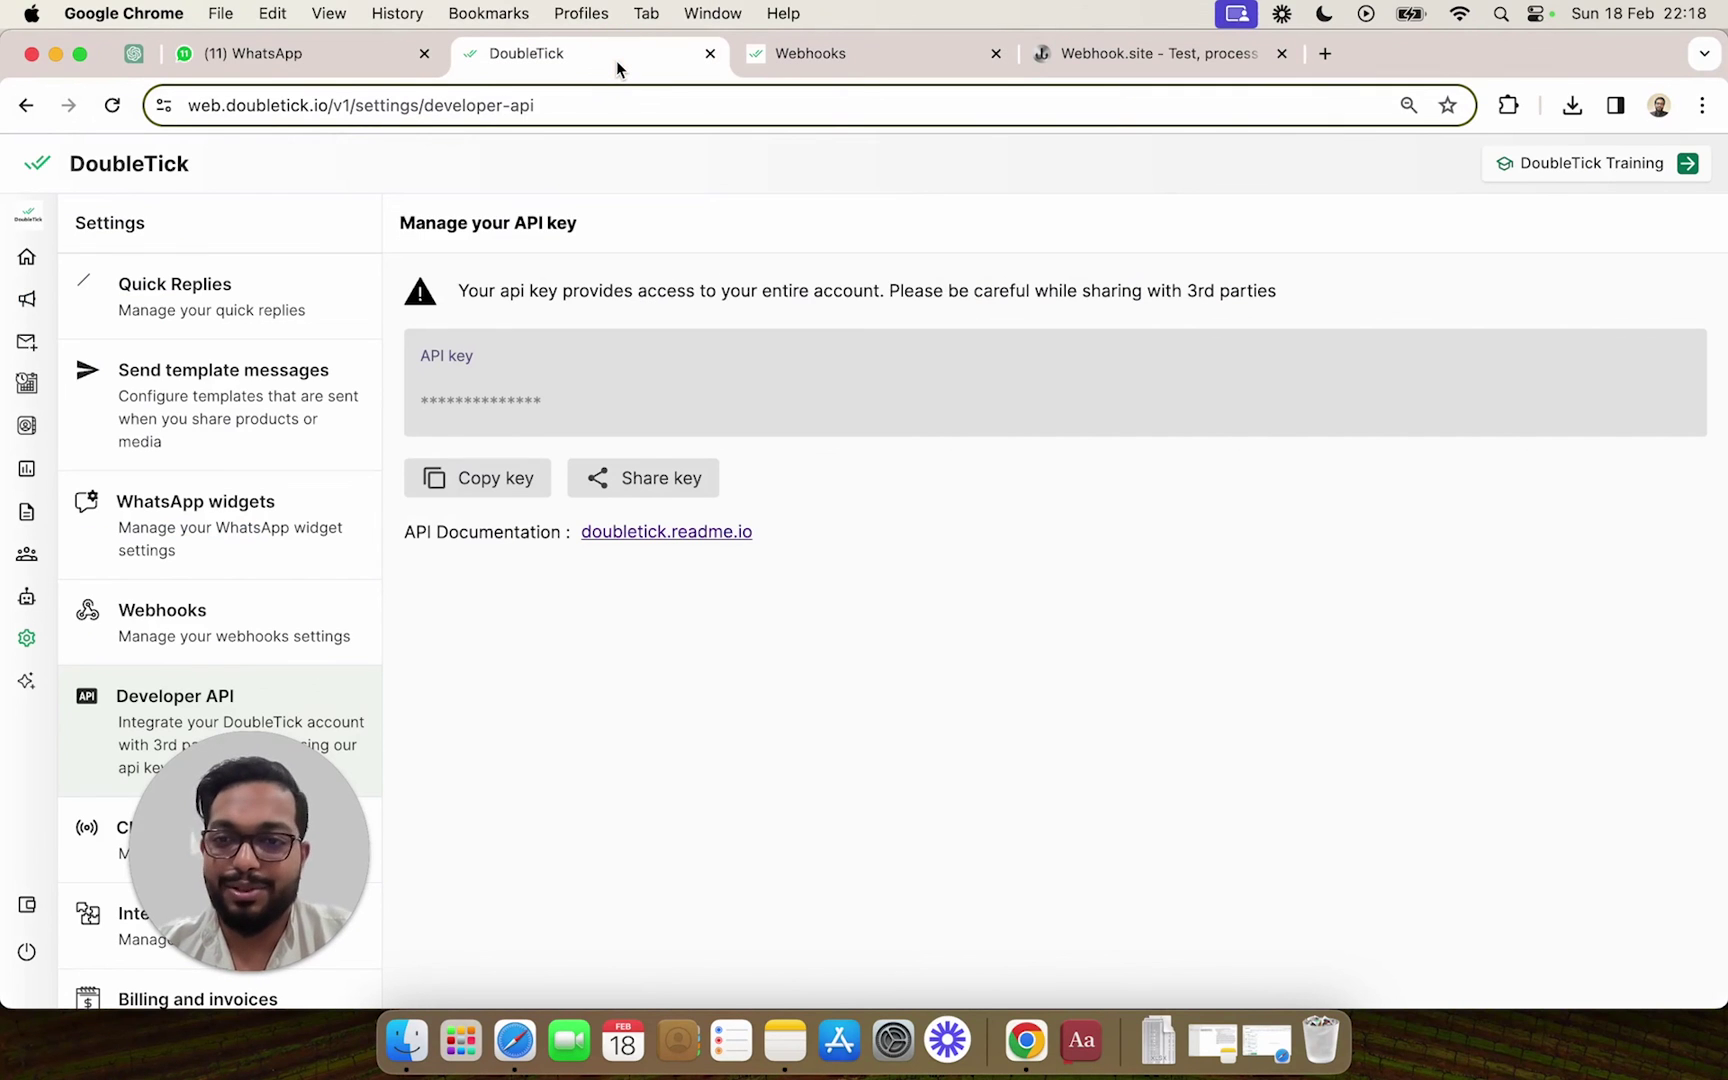